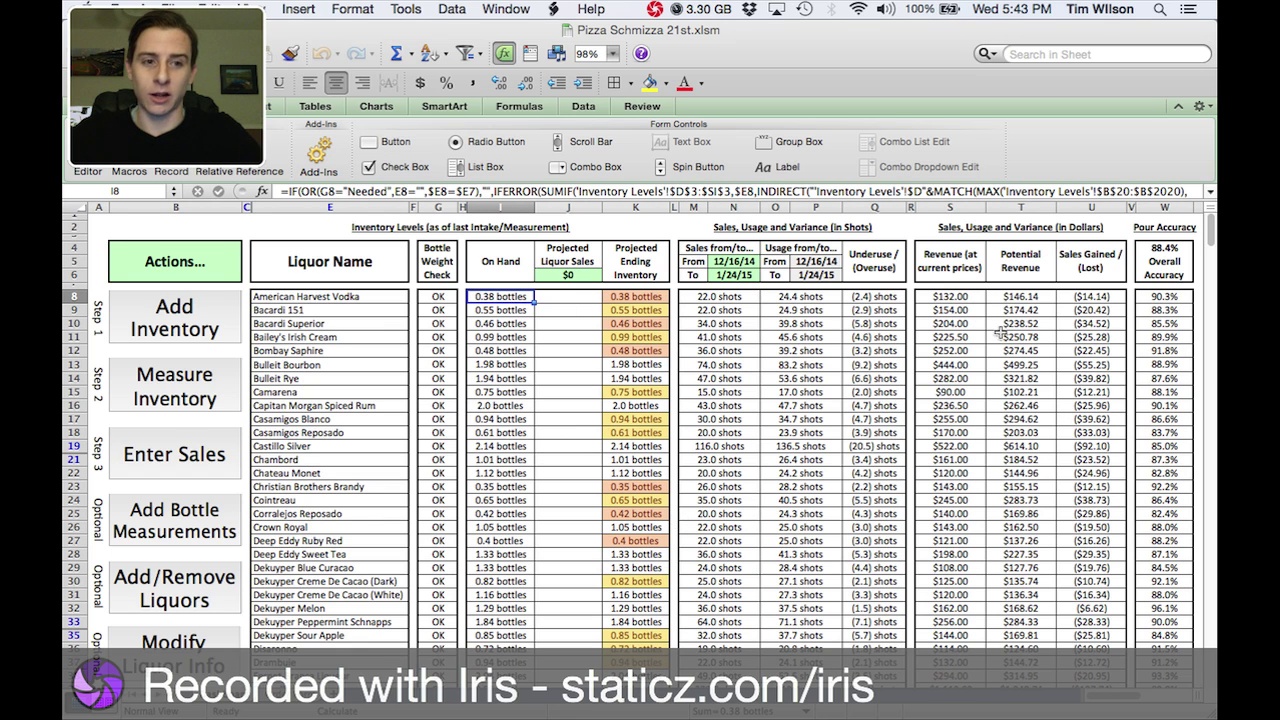
# Review the overall pour accuracy formula, then set the period's end date to 12/22/14.
pyautogui.click(1162, 206)
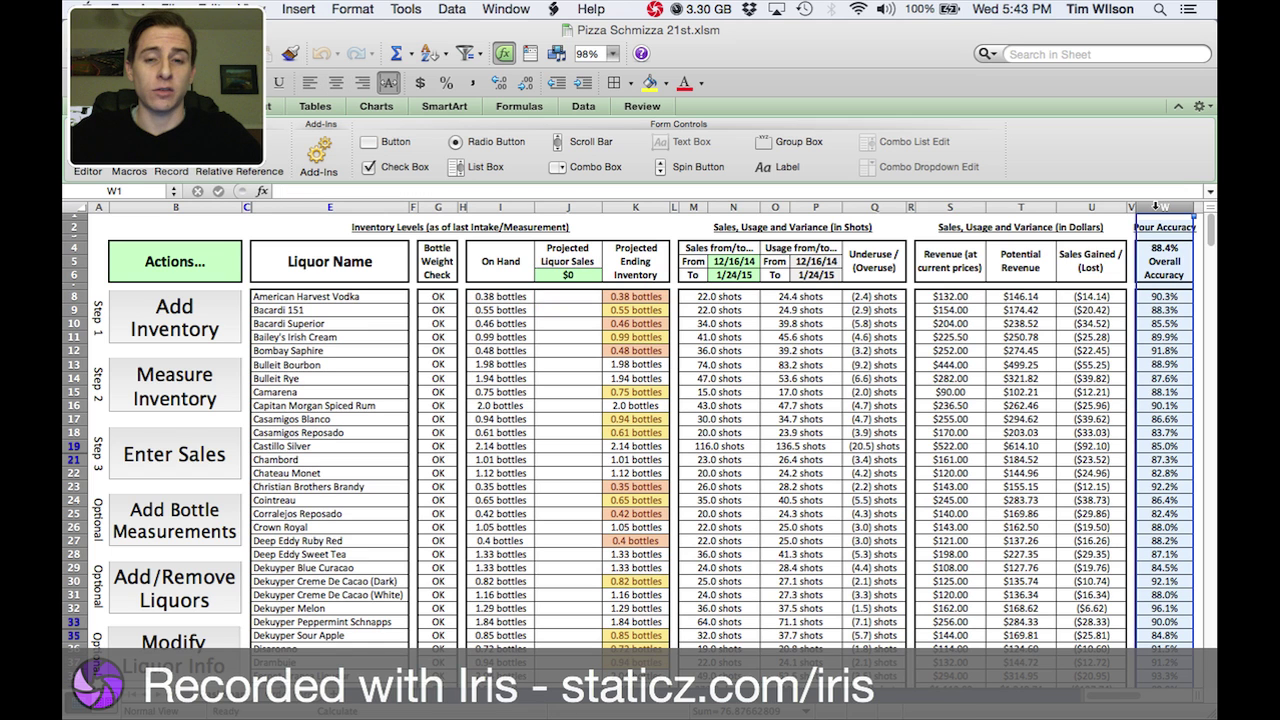
pyautogui.click(1182, 261)
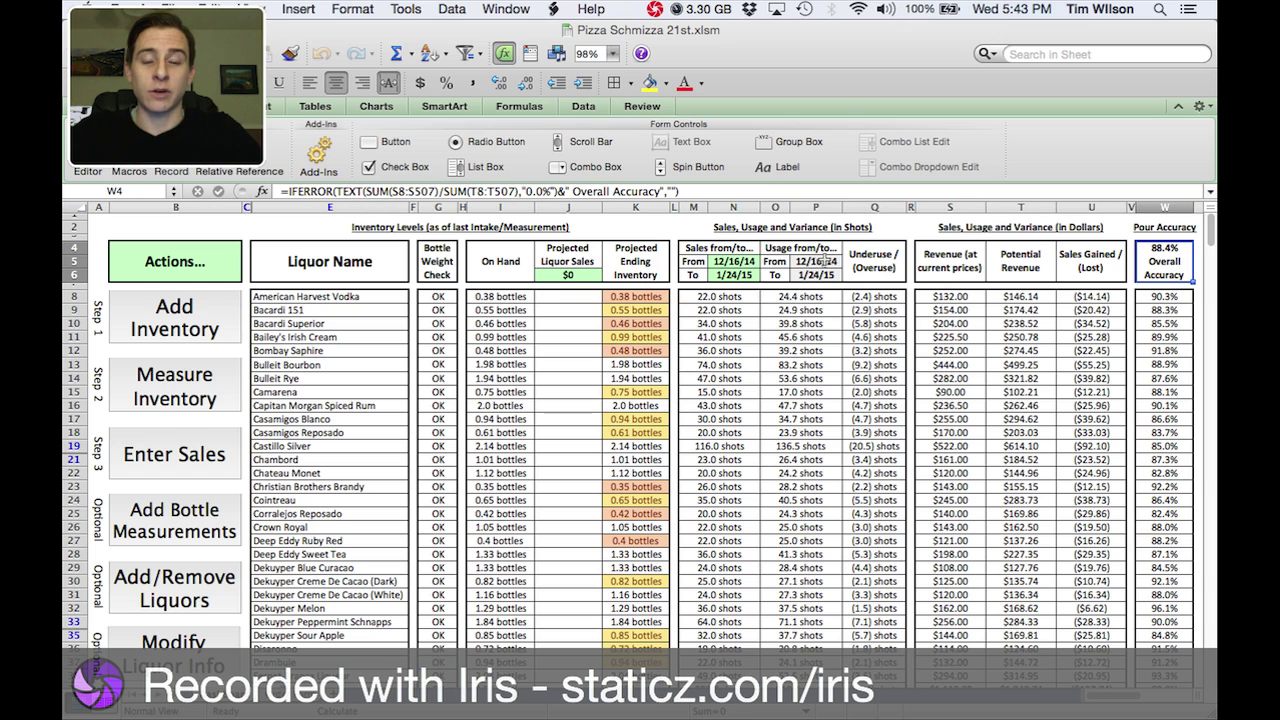
pyautogui.click(750, 259)
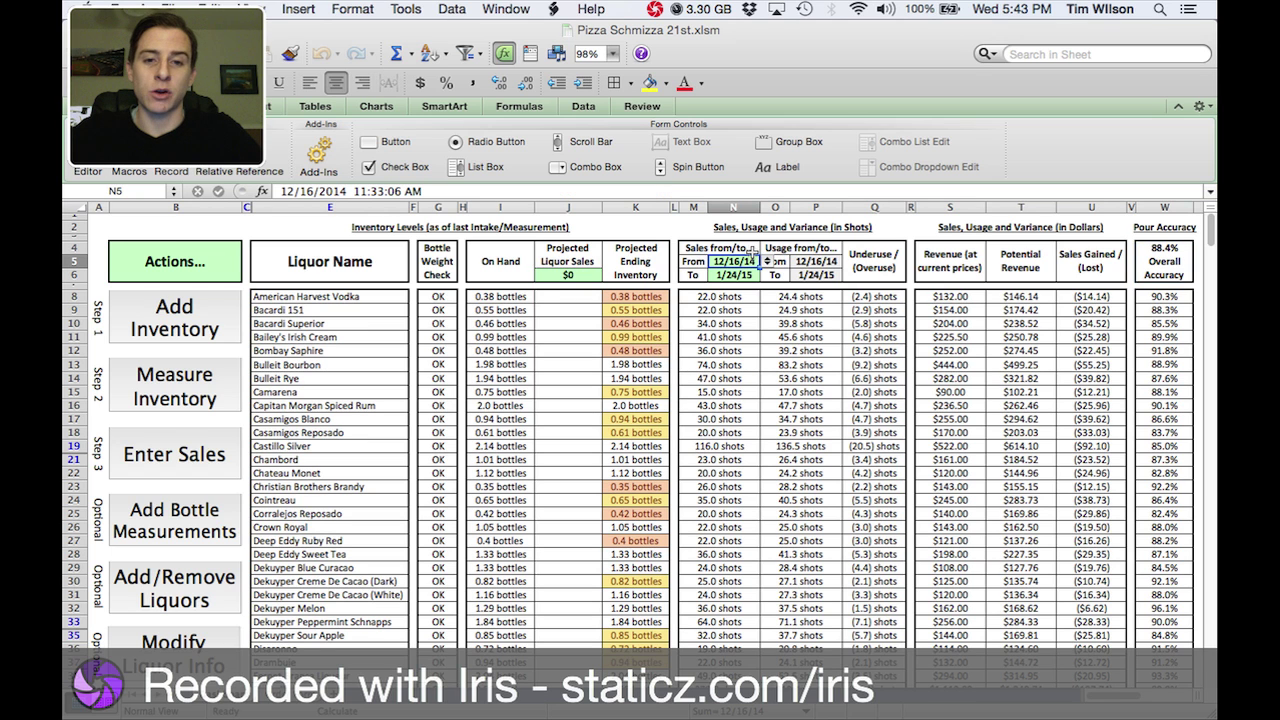
pyautogui.click(766, 261)
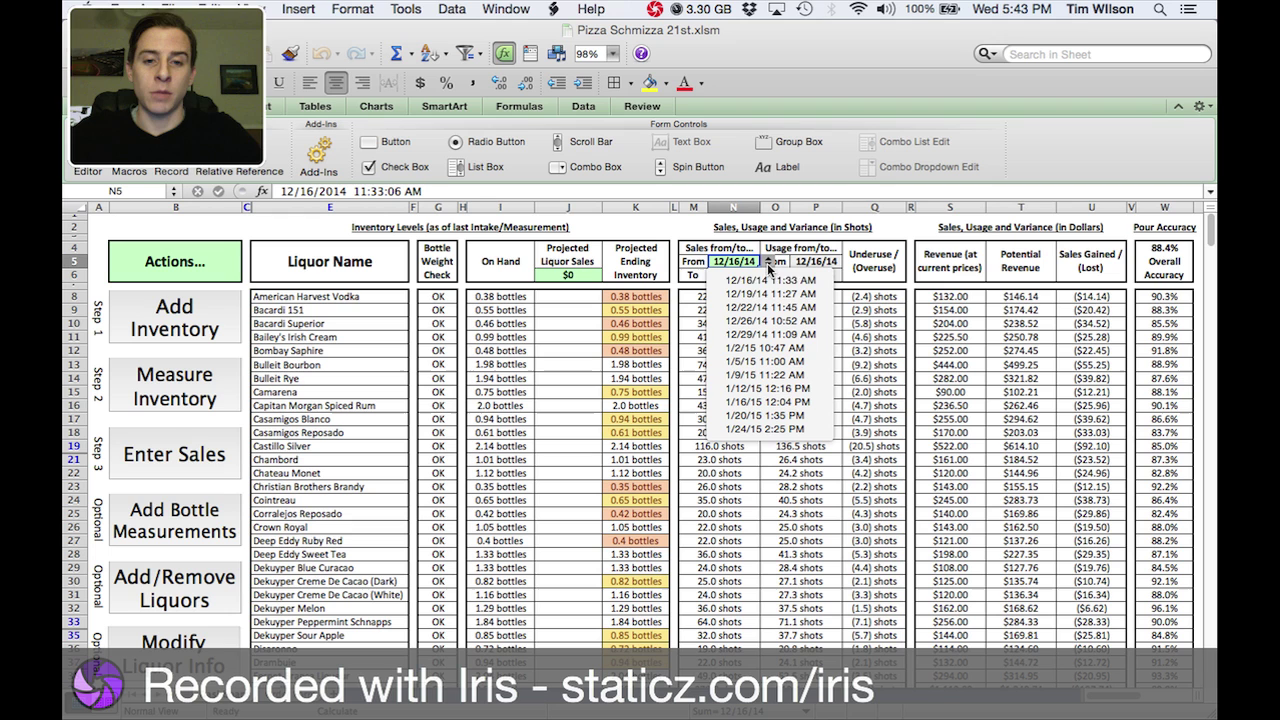
pyautogui.click(743, 493)
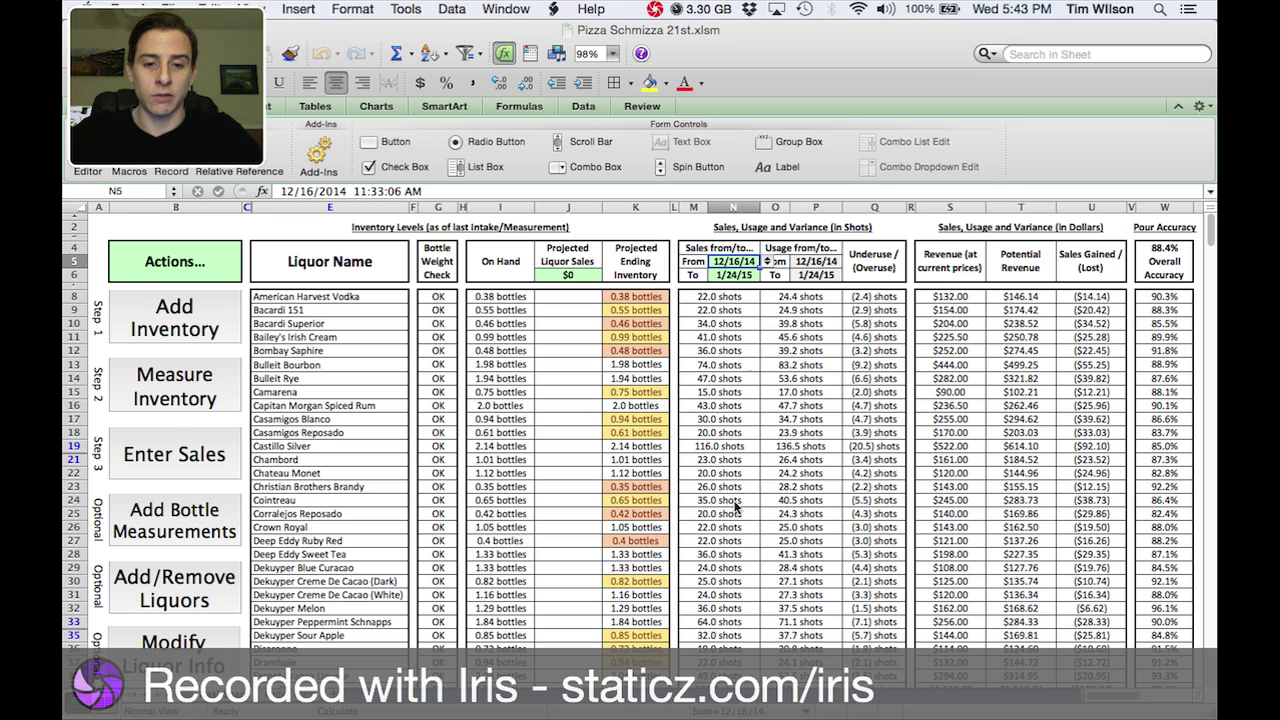
pyautogui.click(740, 275)
pyautogui.click(767, 276)
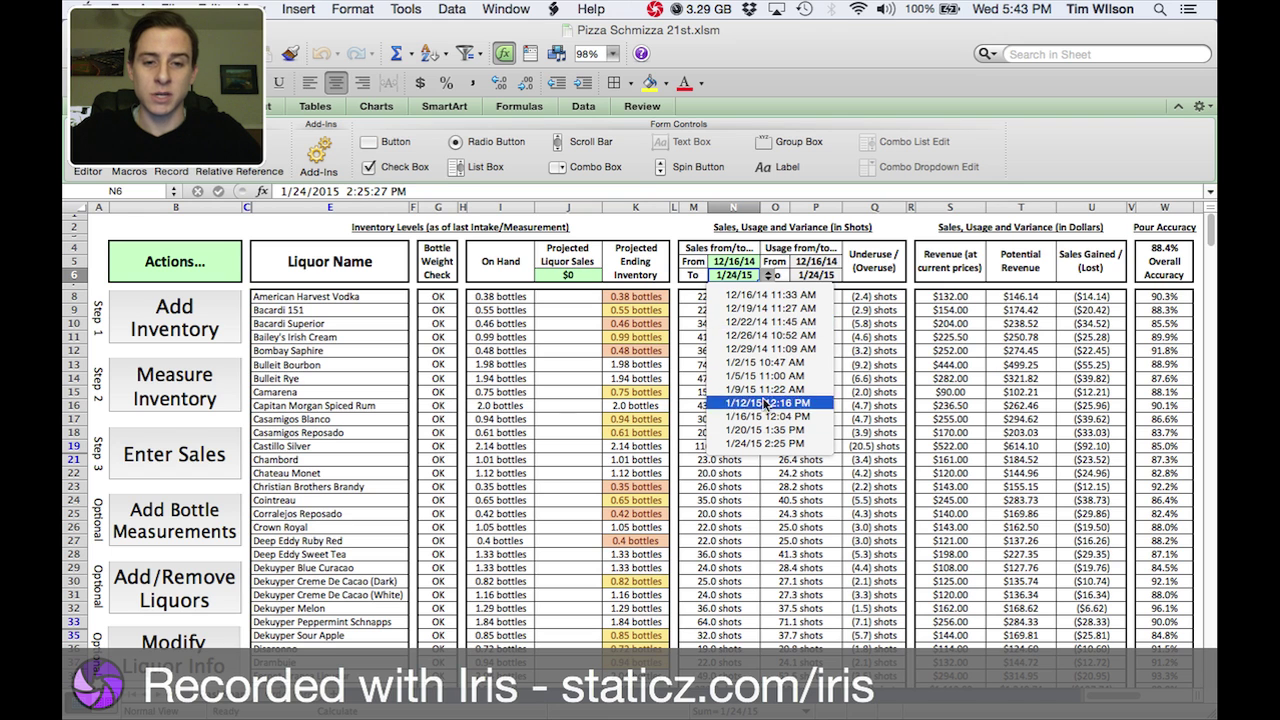
pyautogui.press('Escape')
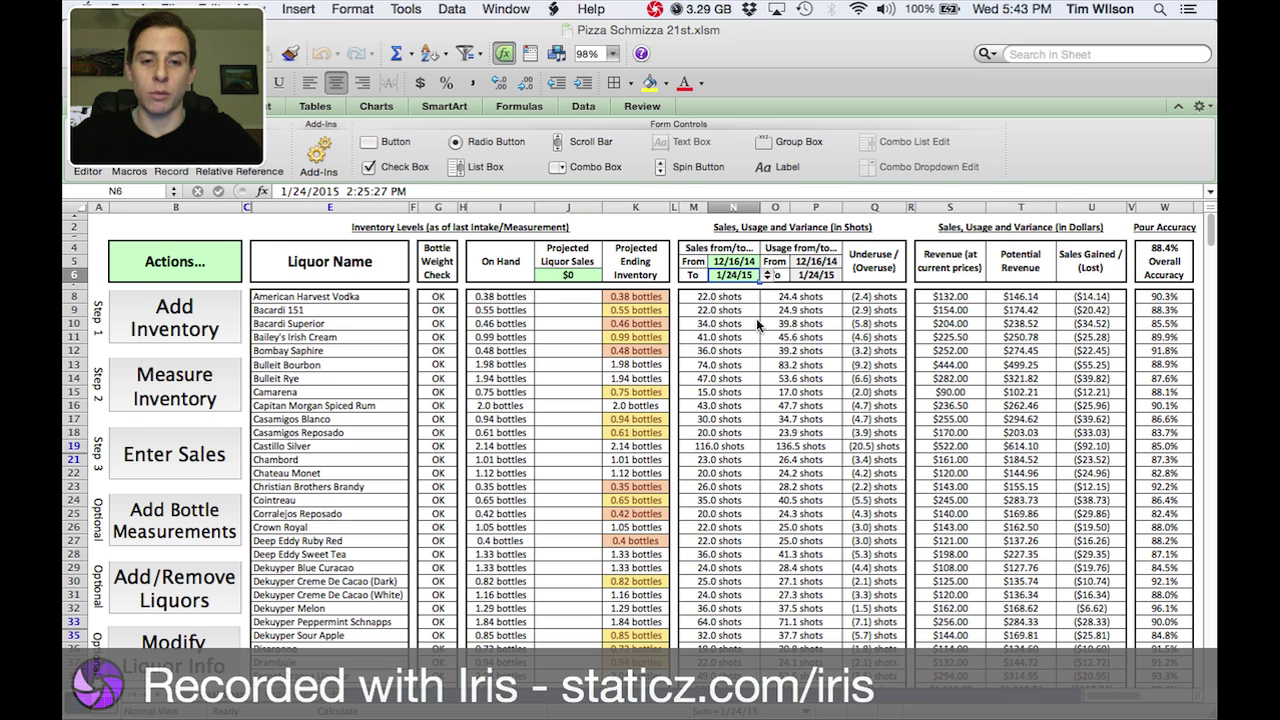
pyautogui.press('Return')
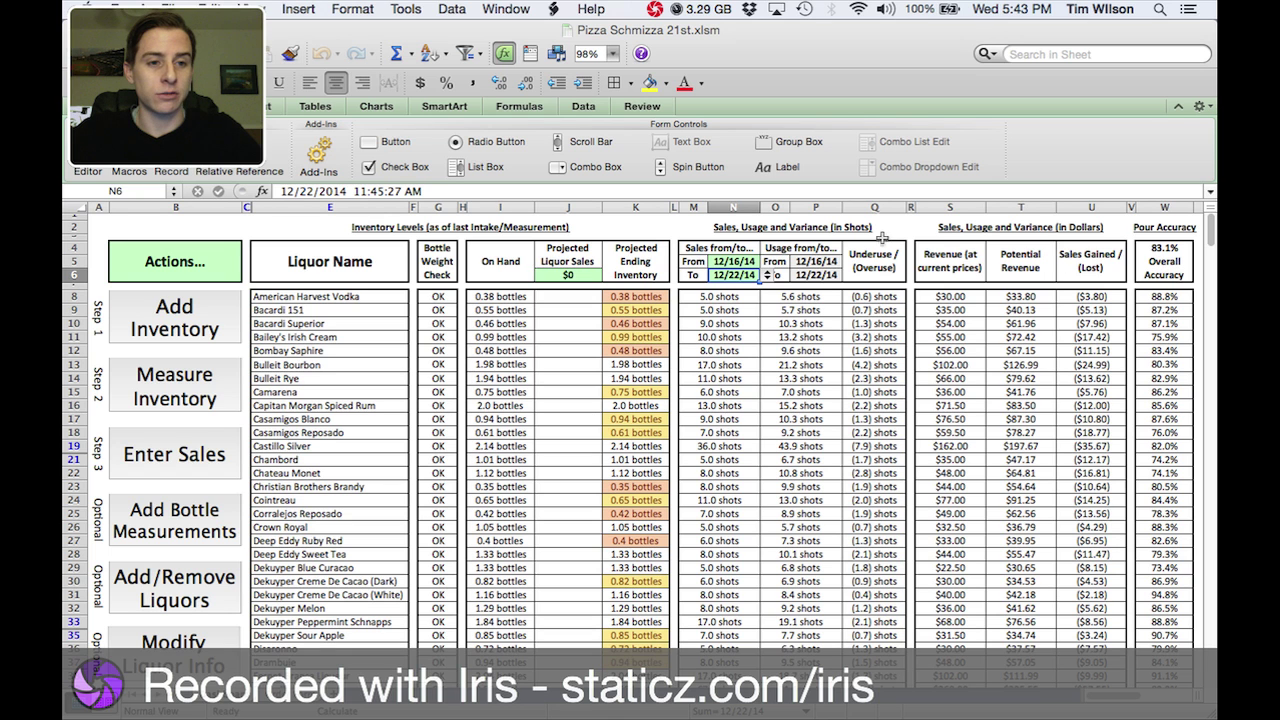
# Set the sales period to run from 1/12/15 to 1/24/15 using the N5 and N6 dropdowns.
pyautogui.click(748, 261)
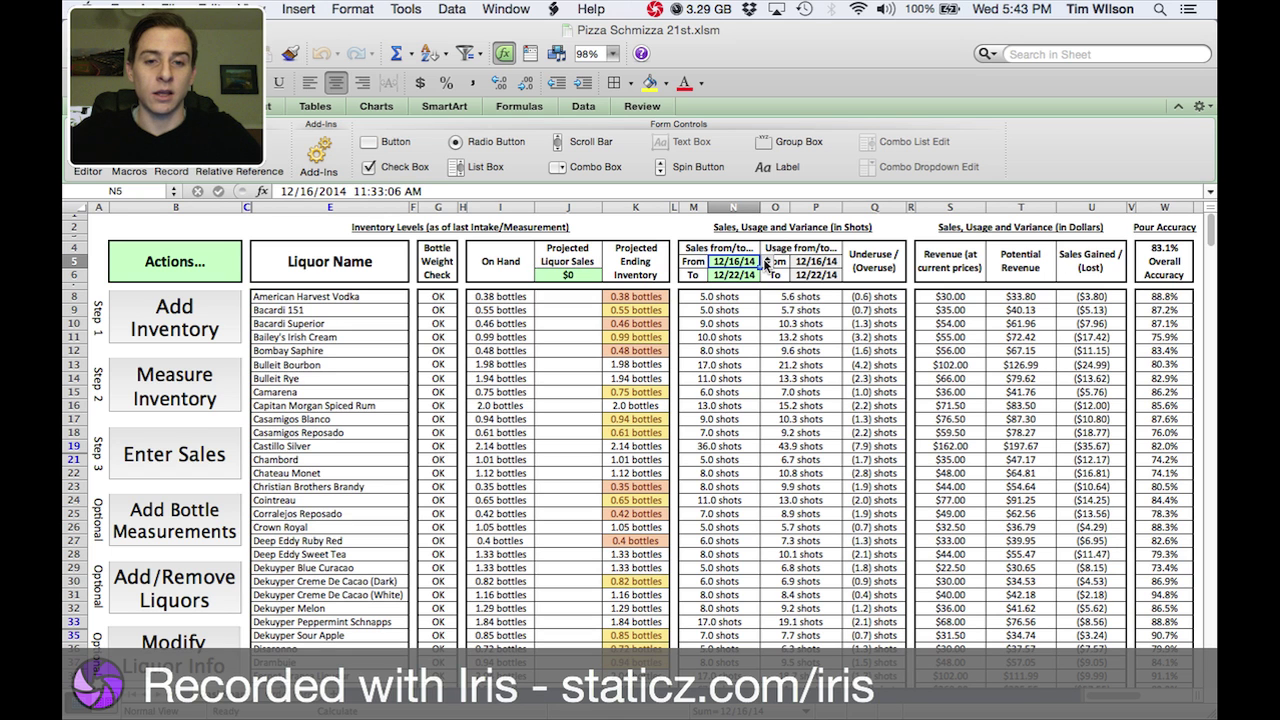
pyautogui.click(766, 262)
pyautogui.click(767, 388)
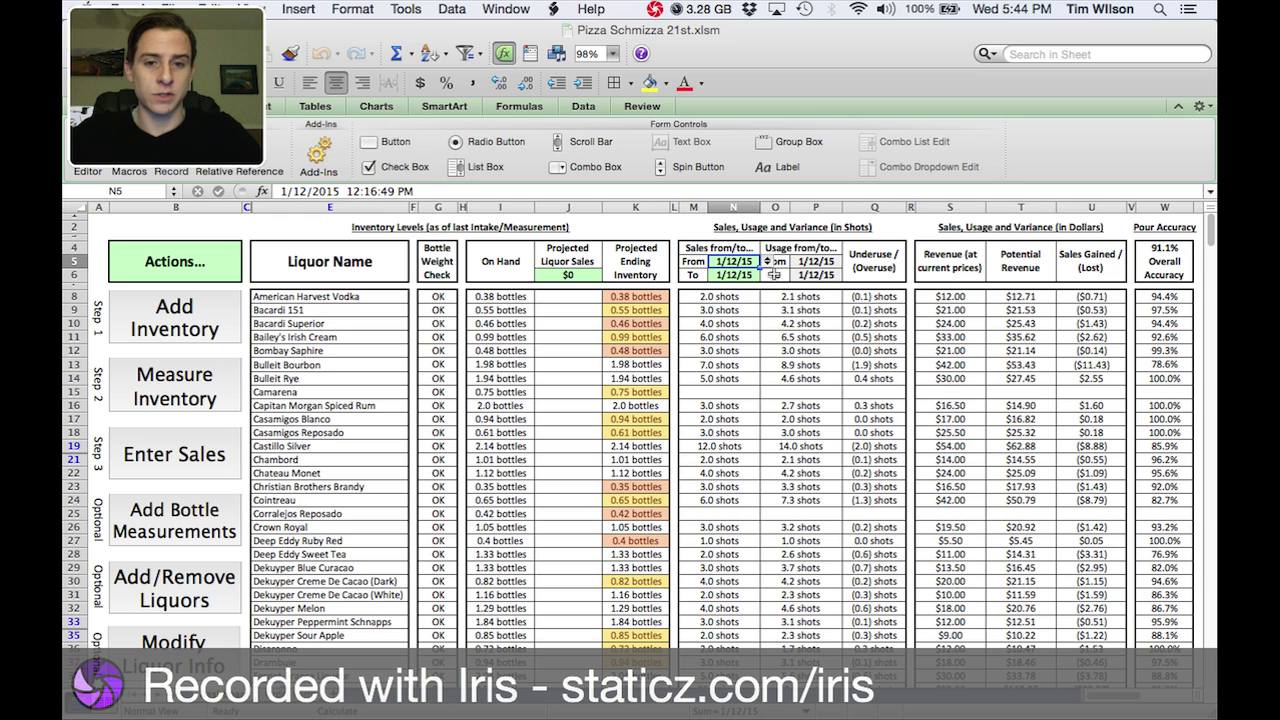
pyautogui.click(740, 275)
pyautogui.click(767, 275)
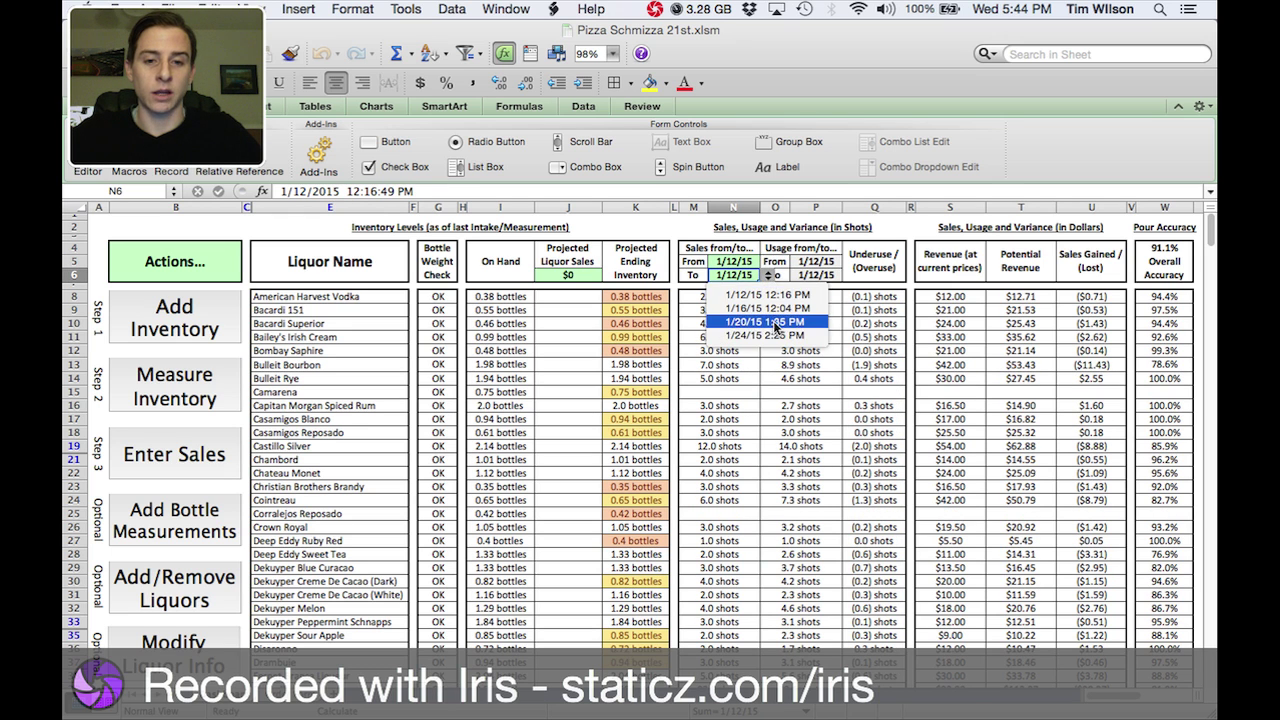
pyautogui.click(775, 323)
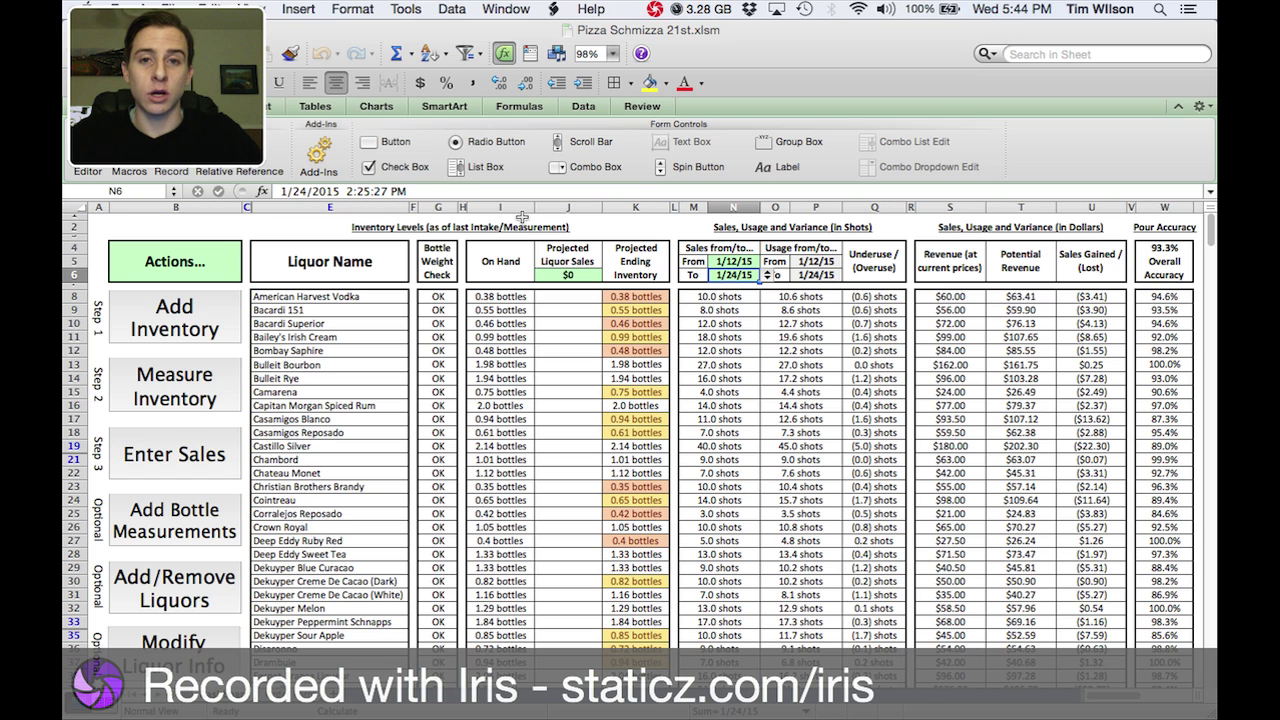
pyautogui.moveTo(520, 209); pyautogui.dragTo(610, 212)
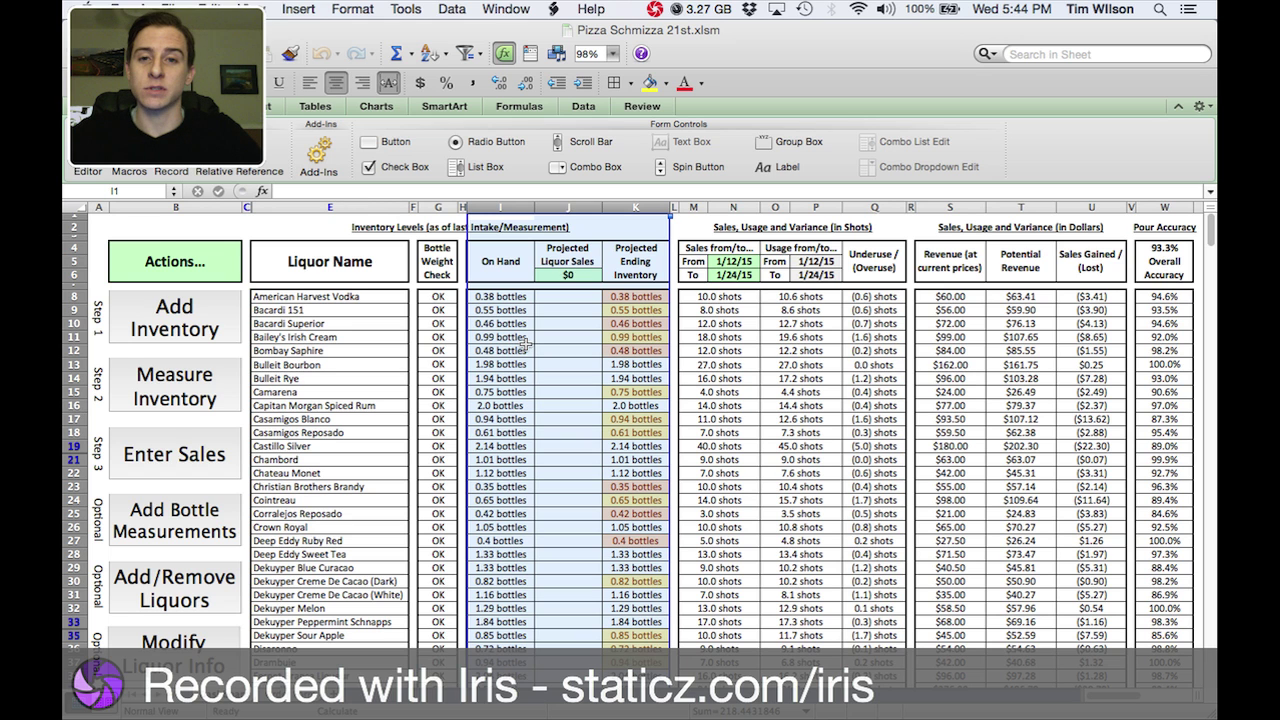
pyautogui.click(628, 339)
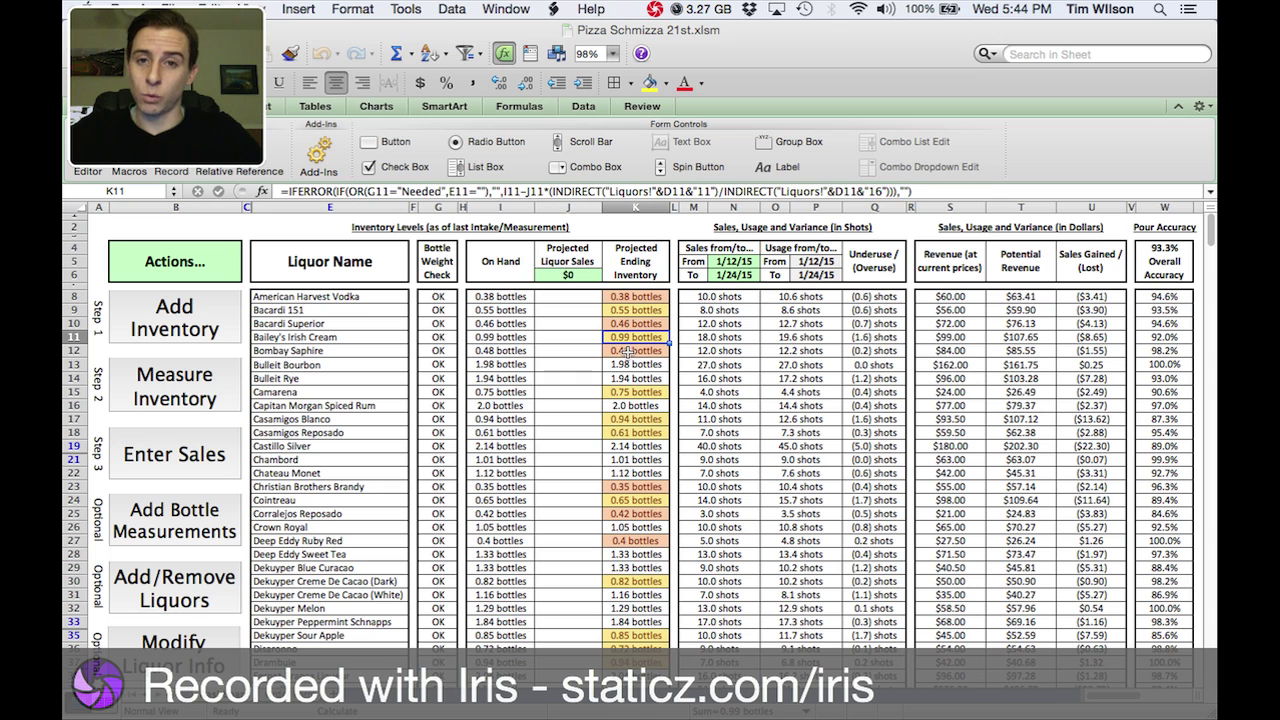
pyautogui.click(586, 275)
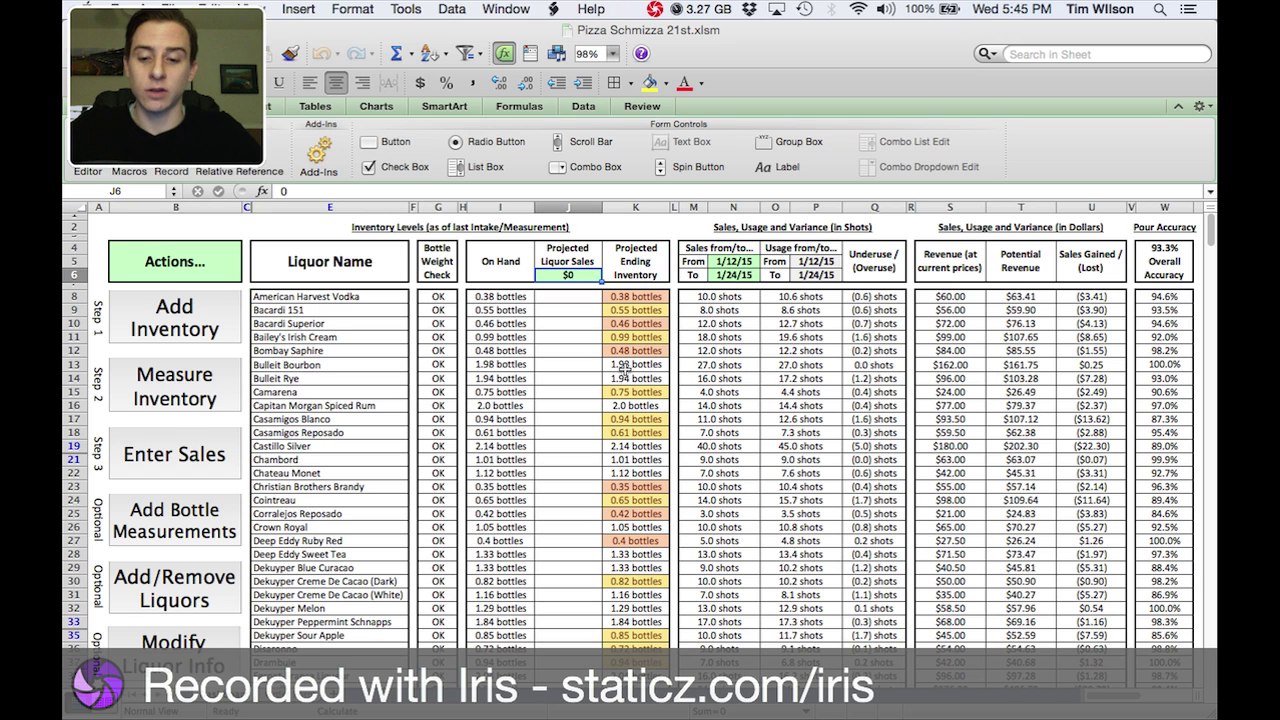
# Enter 3000 as the Projected Liquor Sales in J6.
pyautogui.write('3000')
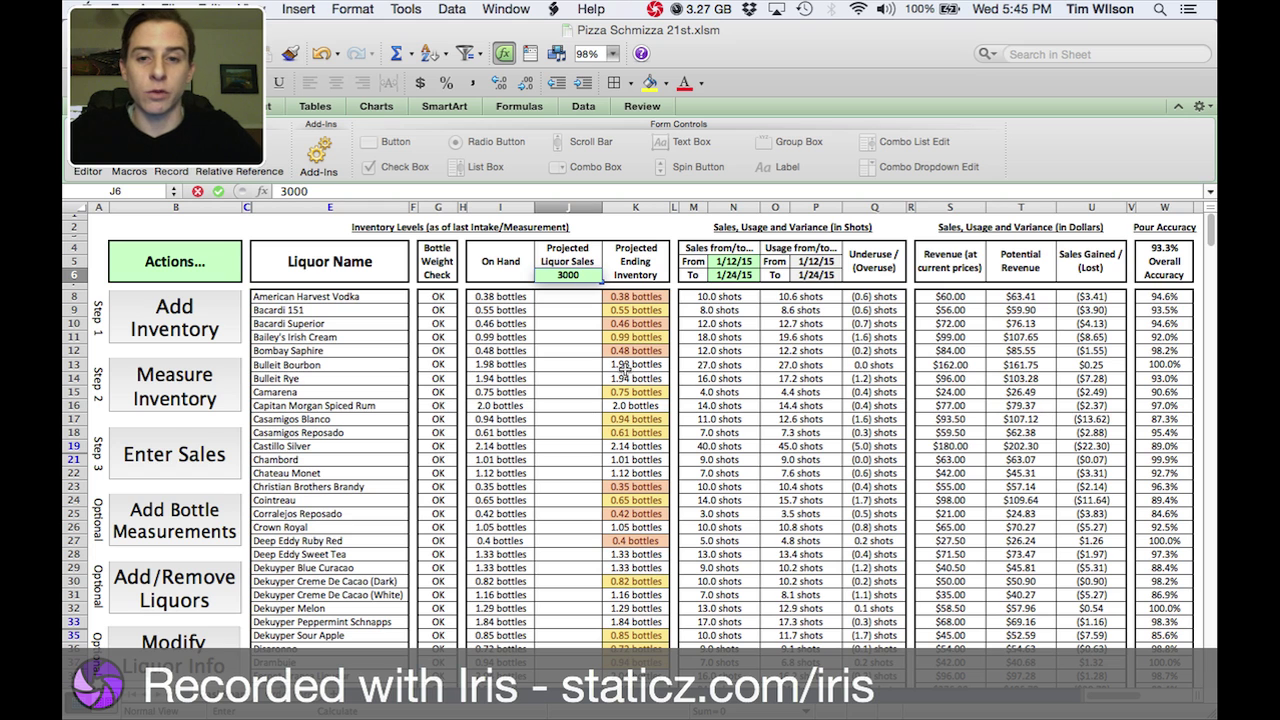
pyautogui.press('Return')
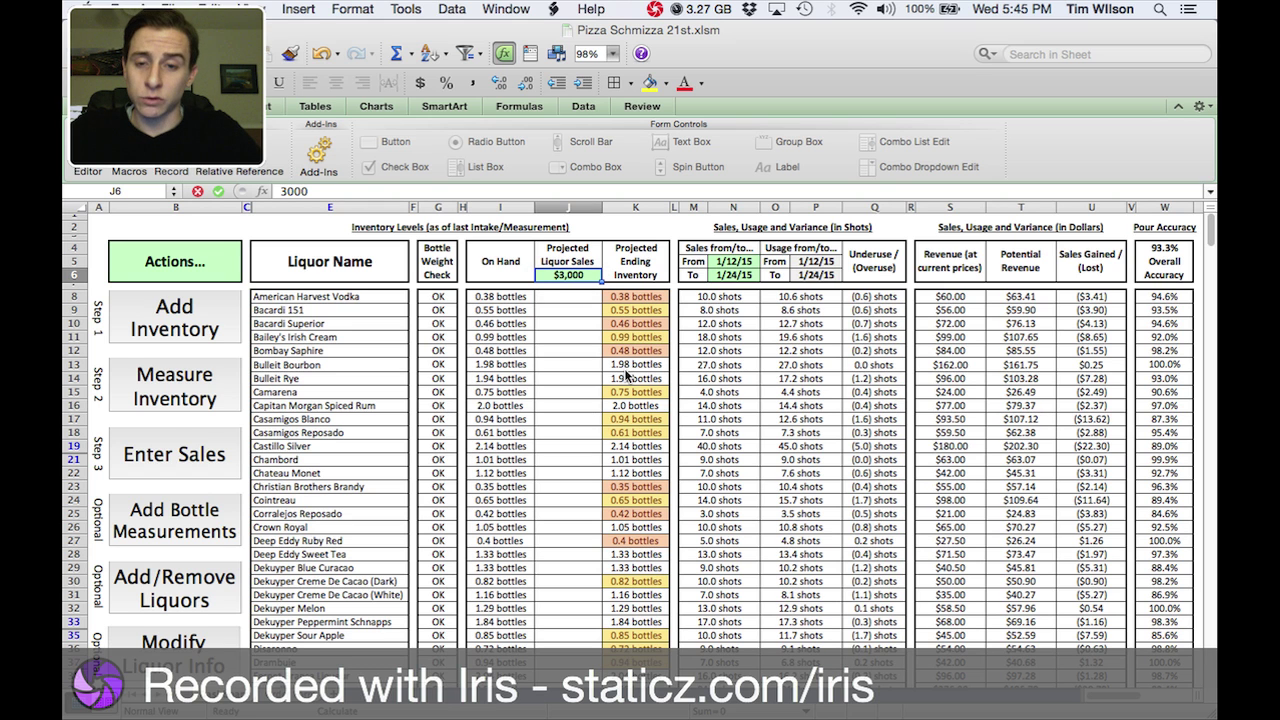
pyautogui.press('Return')
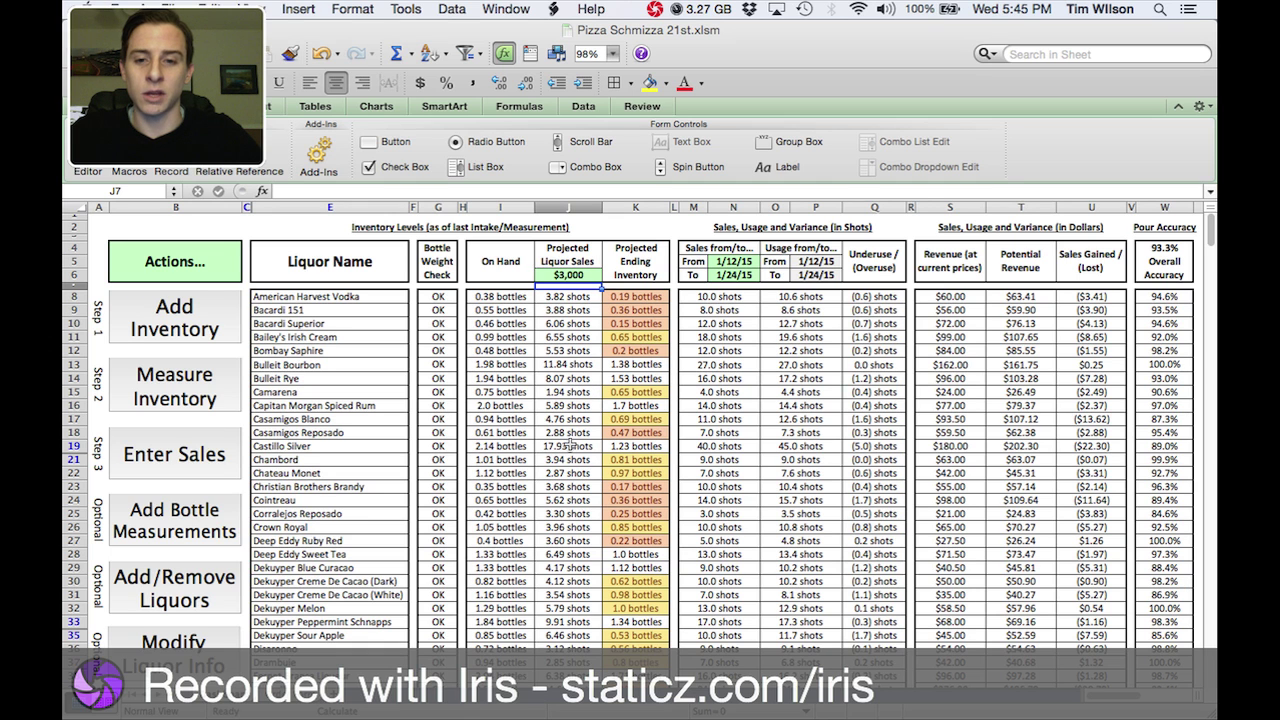
# Run a liquor order with a 1-bottle threshold and 14 days' worth.
pyautogui.click(641, 322)
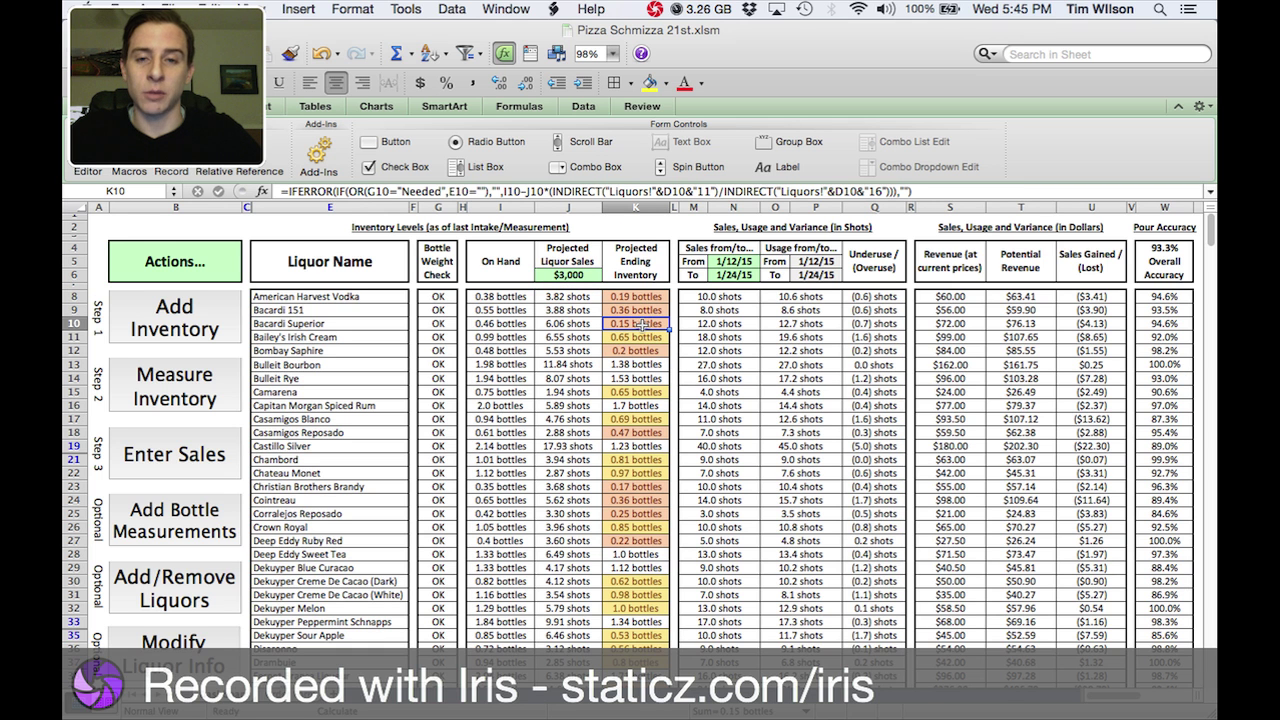
pyautogui.scroll(-3, 215, 595)
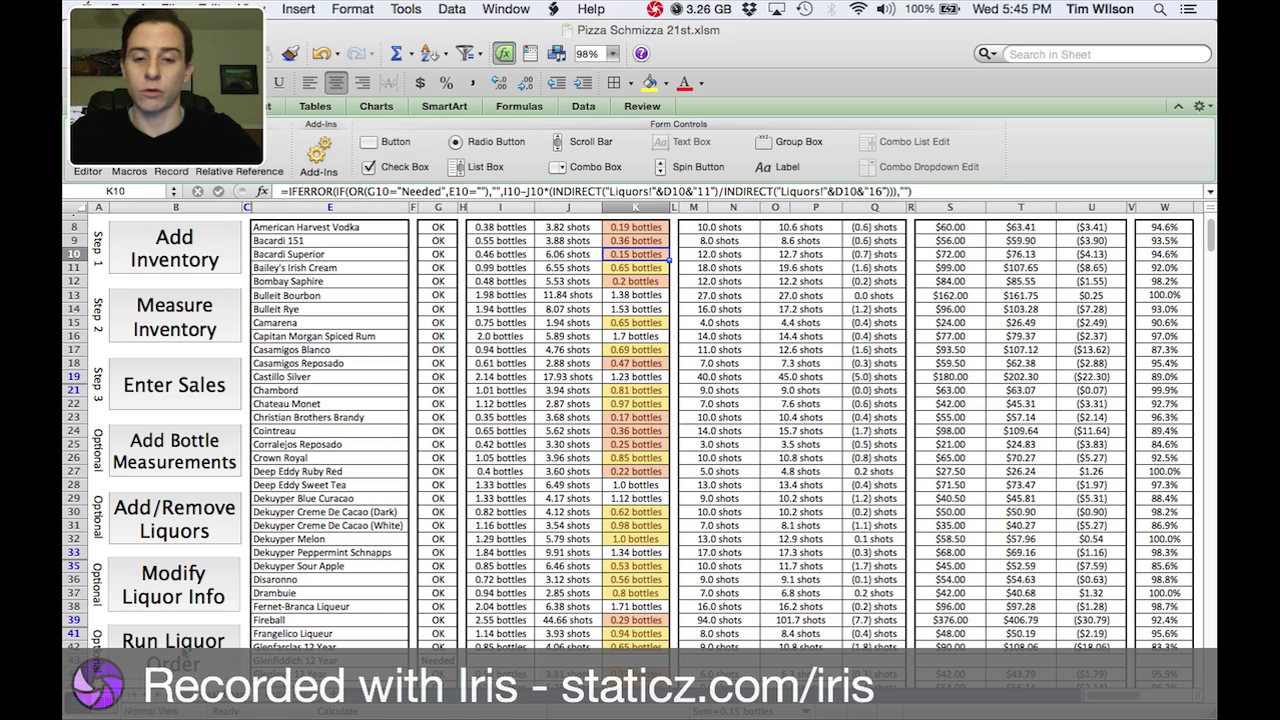
pyautogui.click(185, 648)
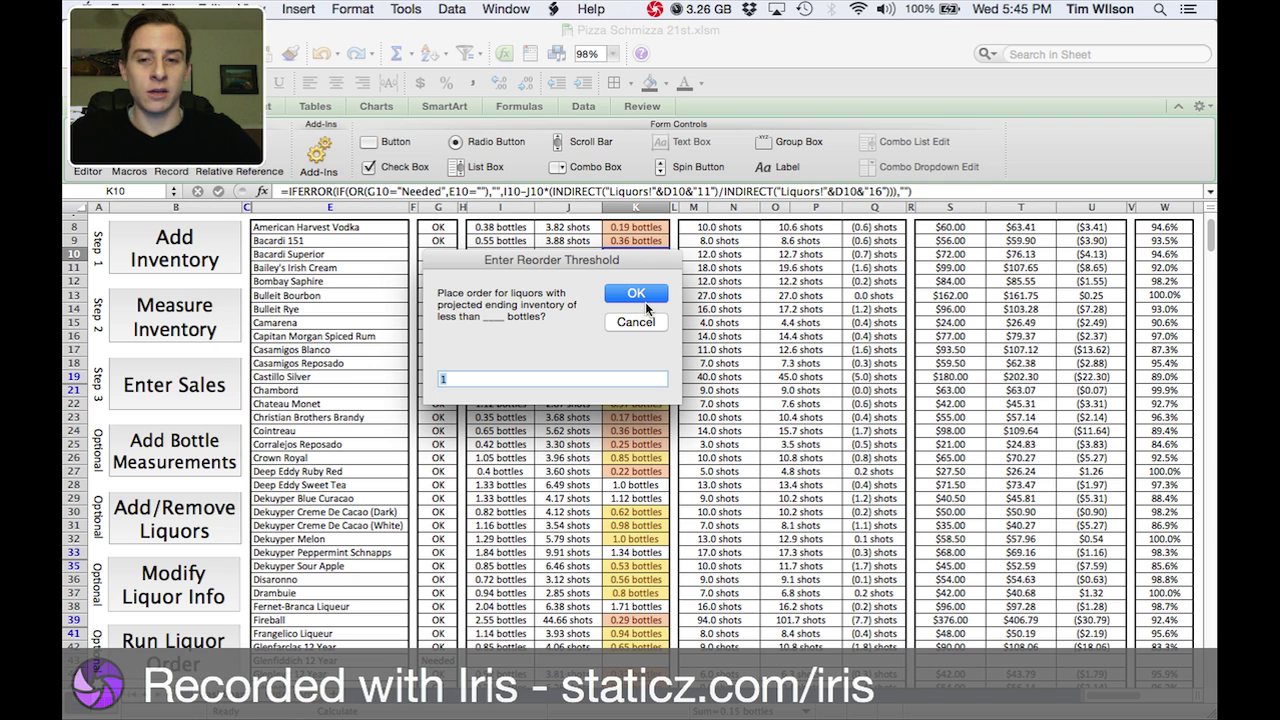
pyautogui.click(636, 293)
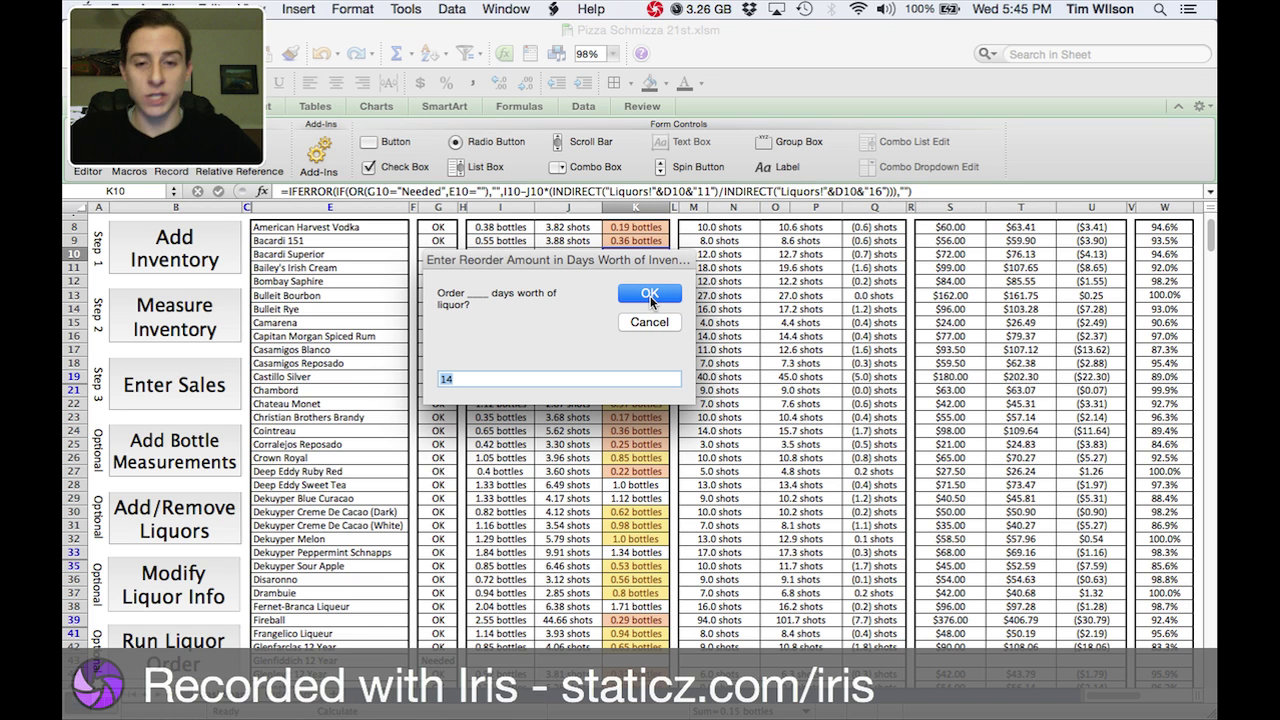
pyautogui.click(650, 295)
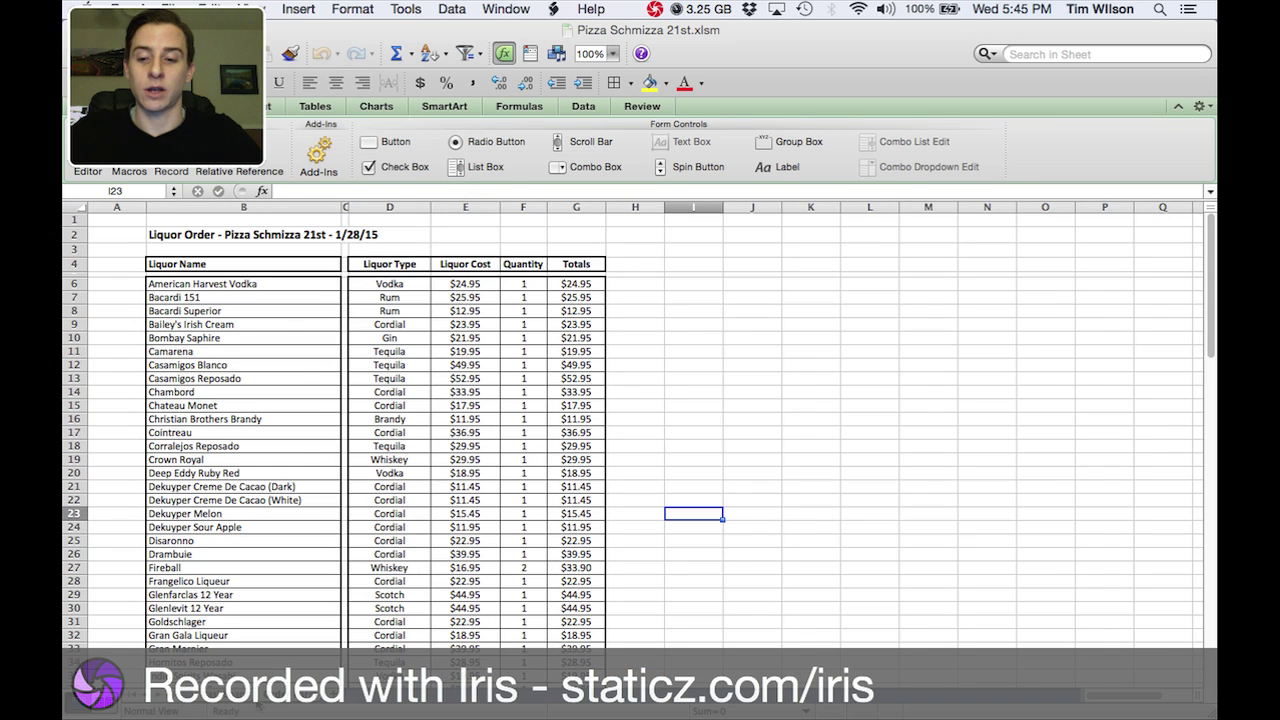
# Return to the inventory sheet and review the projected ending inventory.
pyautogui.click(300, 697)
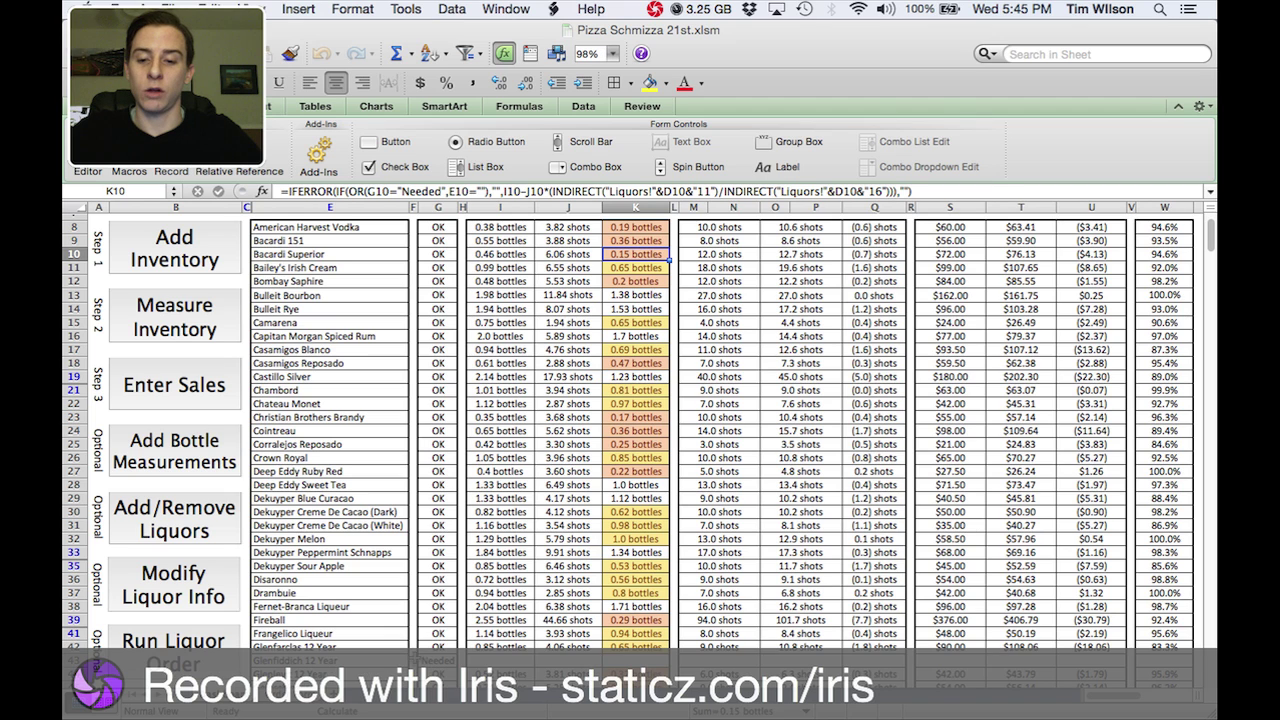
pyautogui.scroll(3, 446, 634)
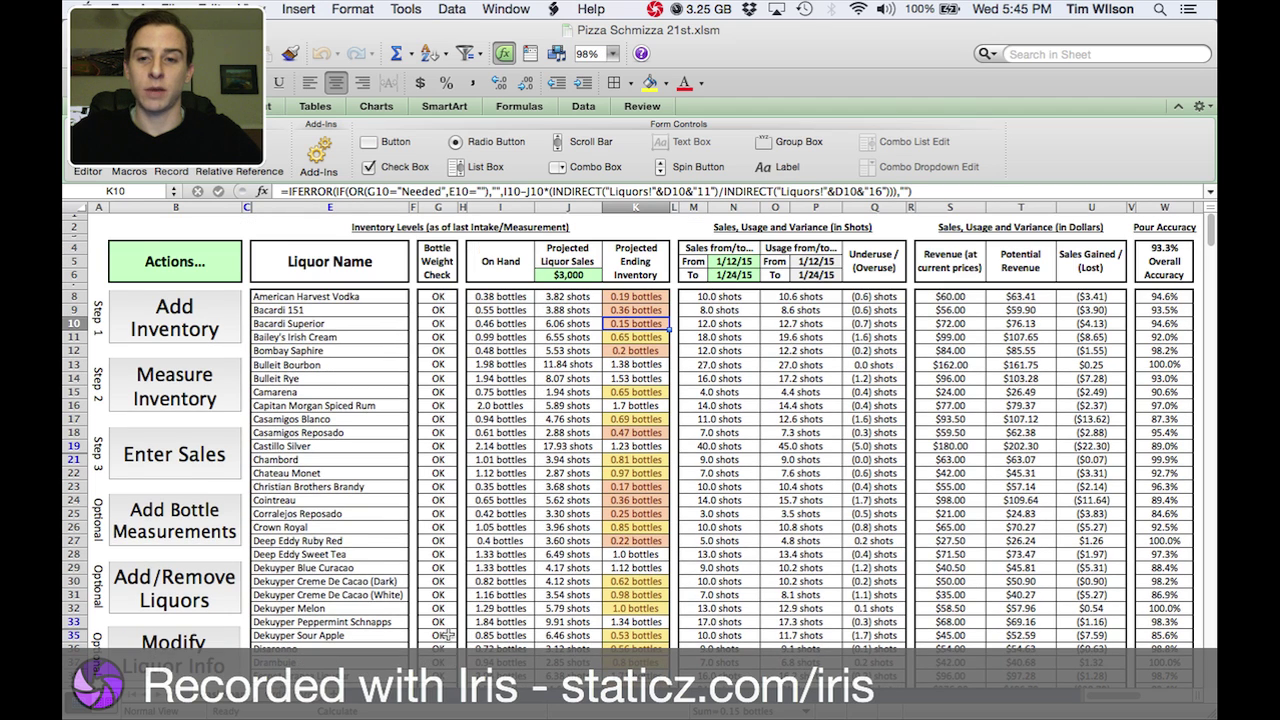
pyautogui.scroll(-5, 446, 634)
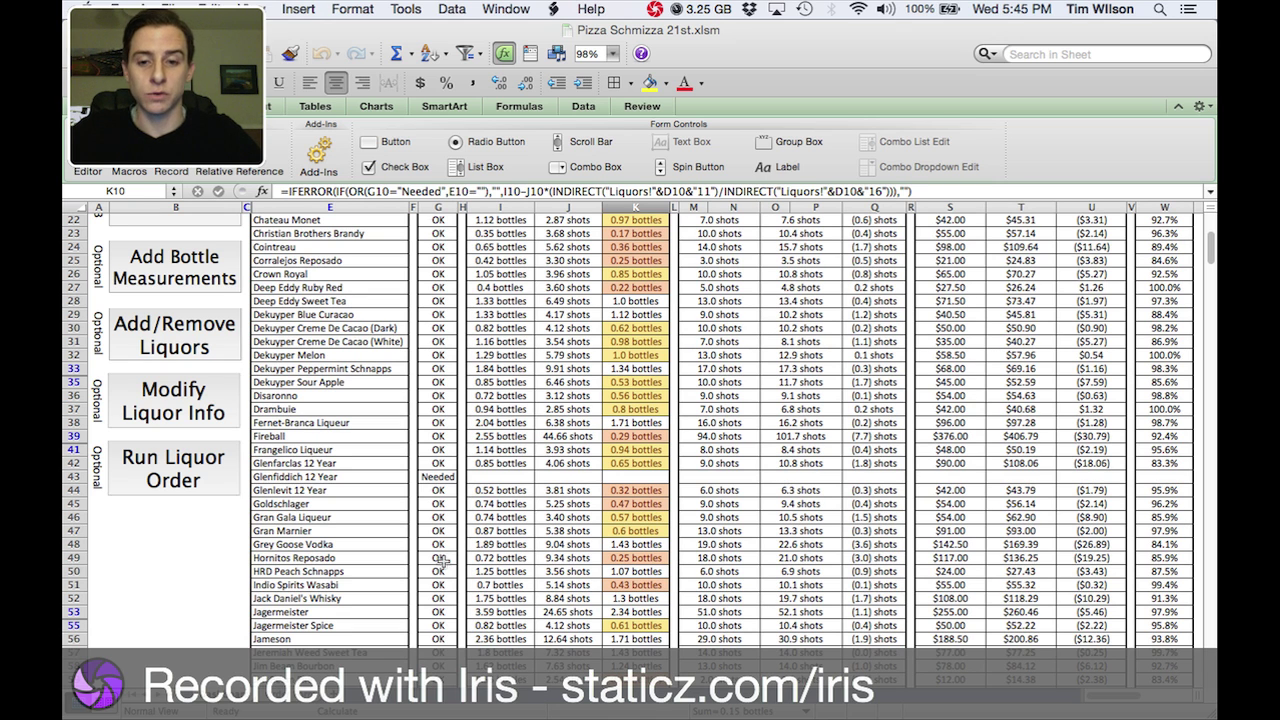
pyautogui.scroll(1, 357, 569)
pyautogui.scroll(6, 357, 569)
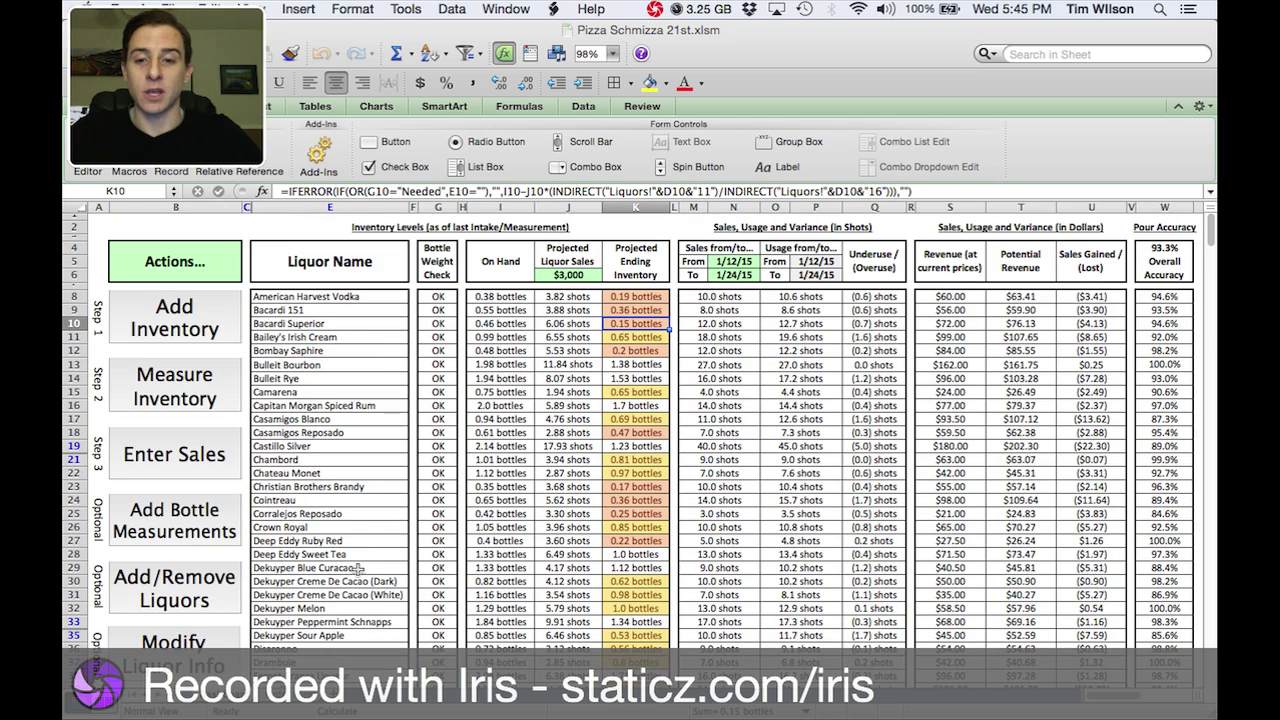
# Approximate and submit Glenfiddich 12 Year's full bottle weight.
pyautogui.click(229, 509)
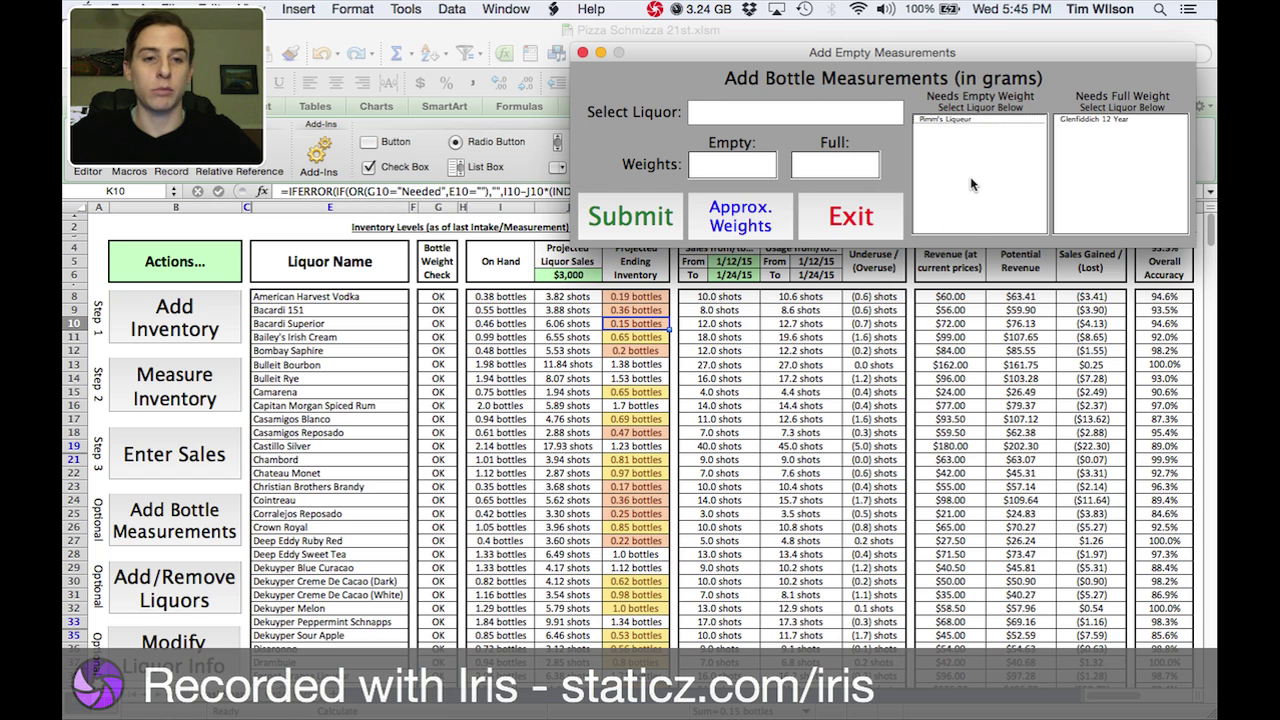
pyautogui.click(1090, 118)
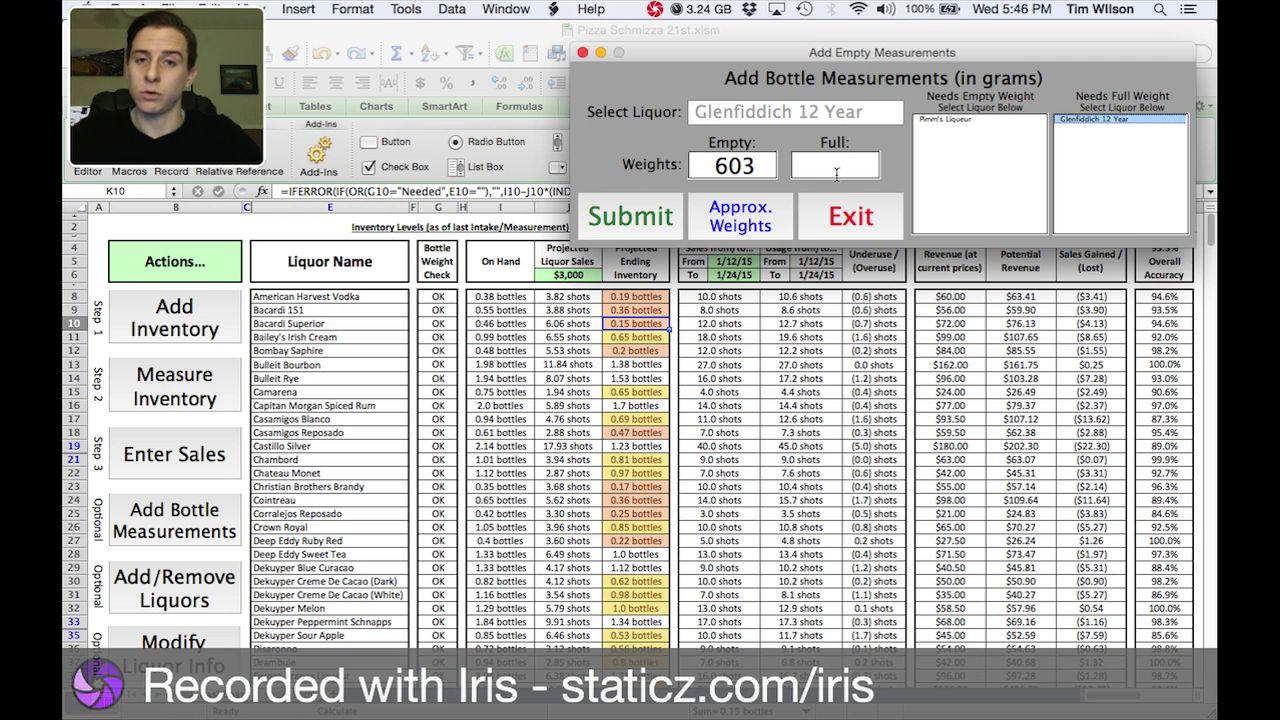
pyautogui.click(768, 222)
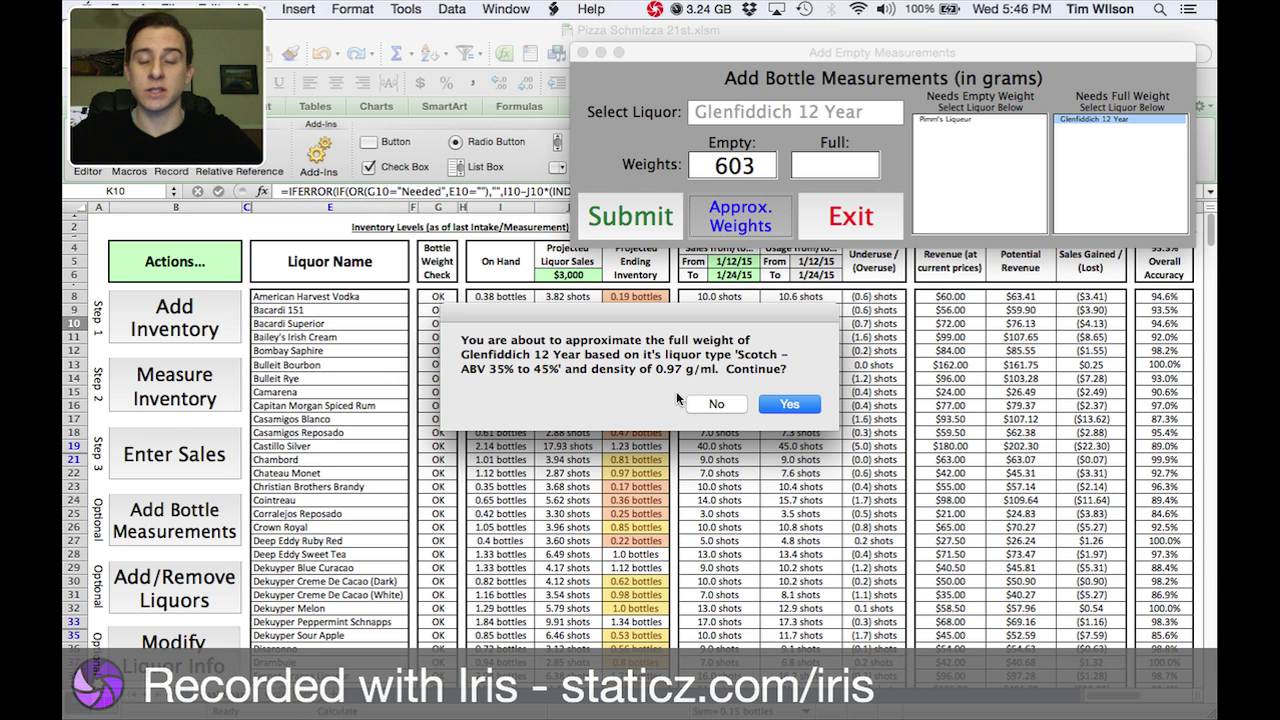
pyautogui.click(773, 400)
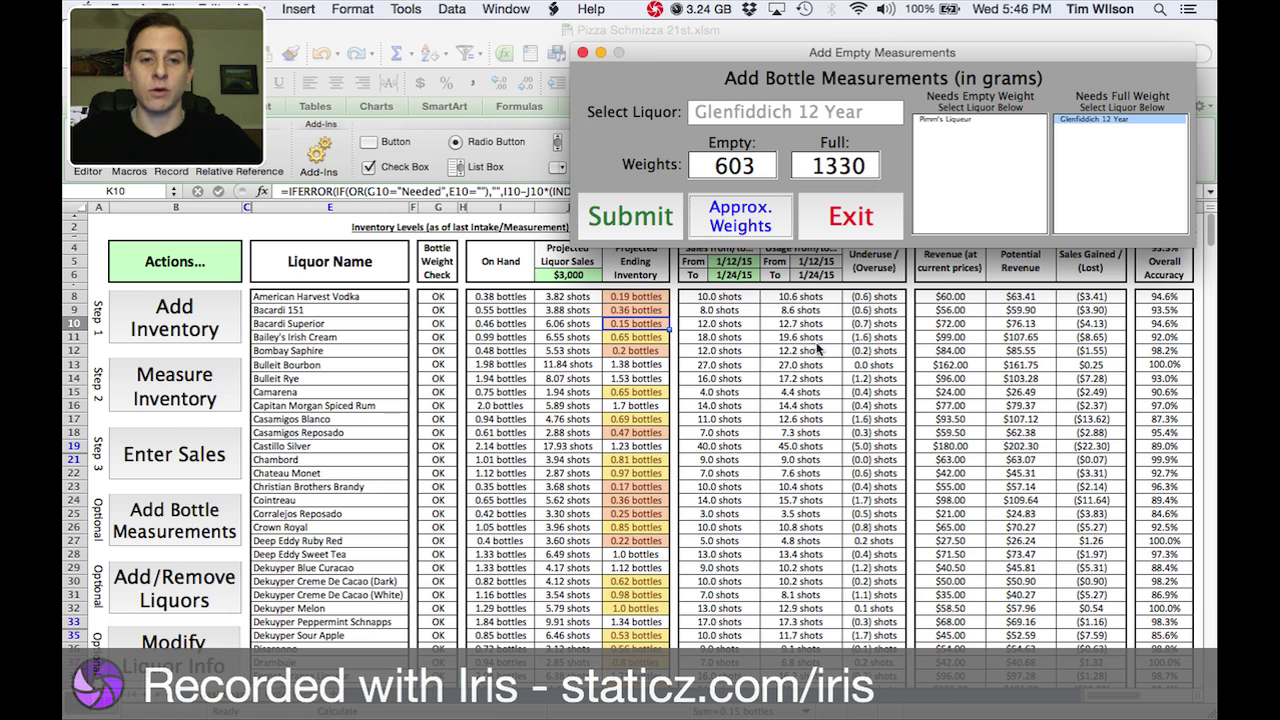
pyautogui.click(659, 224)
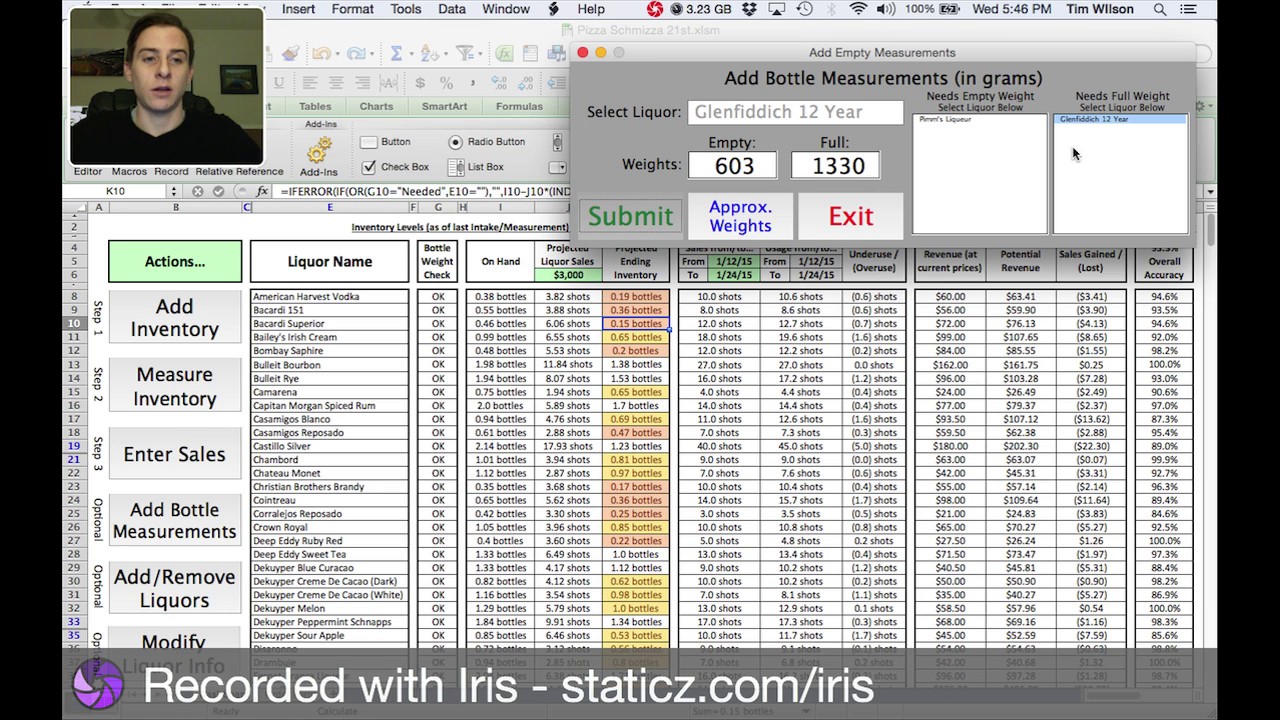
# Approximate and submit Pimm's Liqueur's 571 g empty weight, then close the form.
pyautogui.click(956, 120)
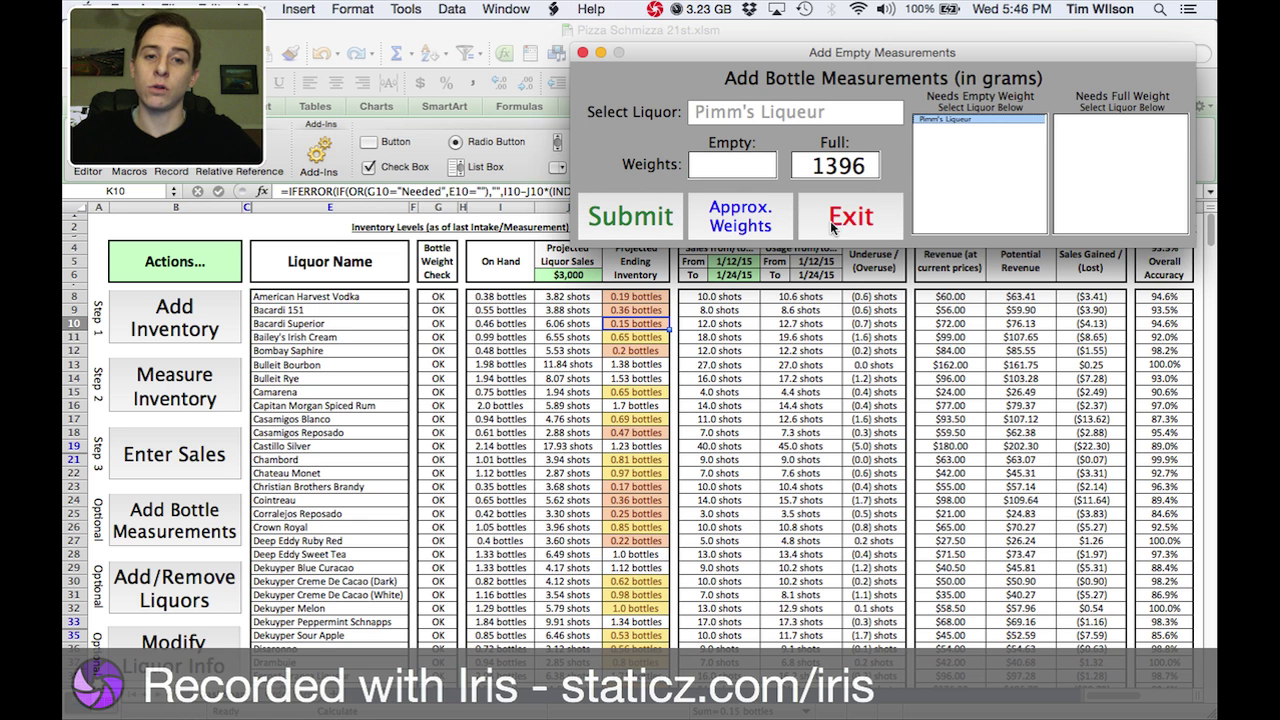
pyautogui.click(774, 226)
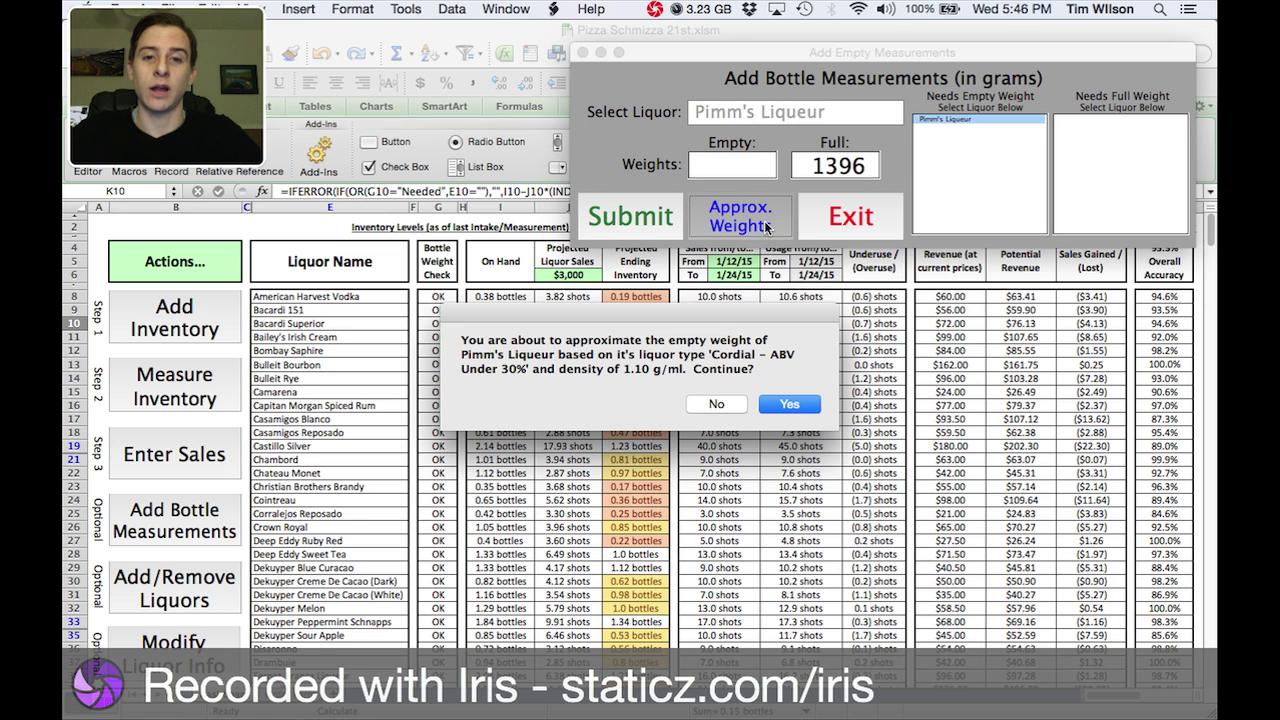
pyautogui.click(785, 405)
pyautogui.click(654, 225)
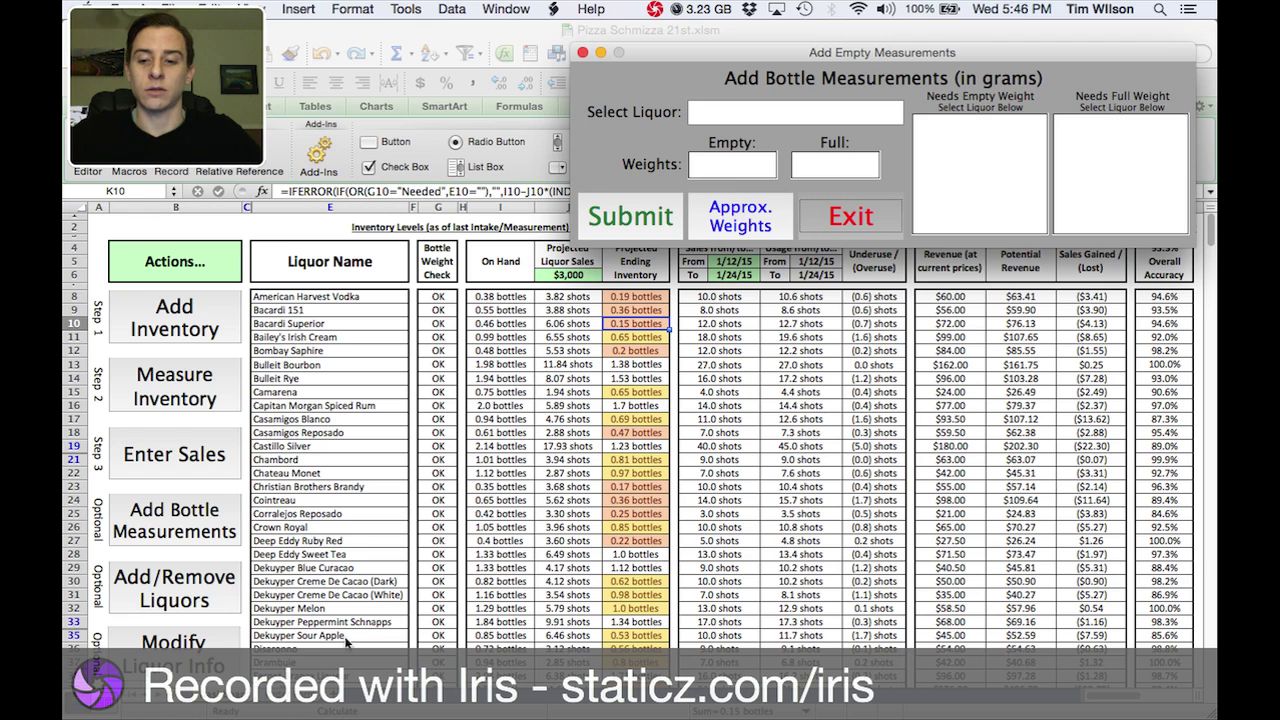
pyautogui.press('Escape')
pyautogui.scroll(-5, 362, 600)
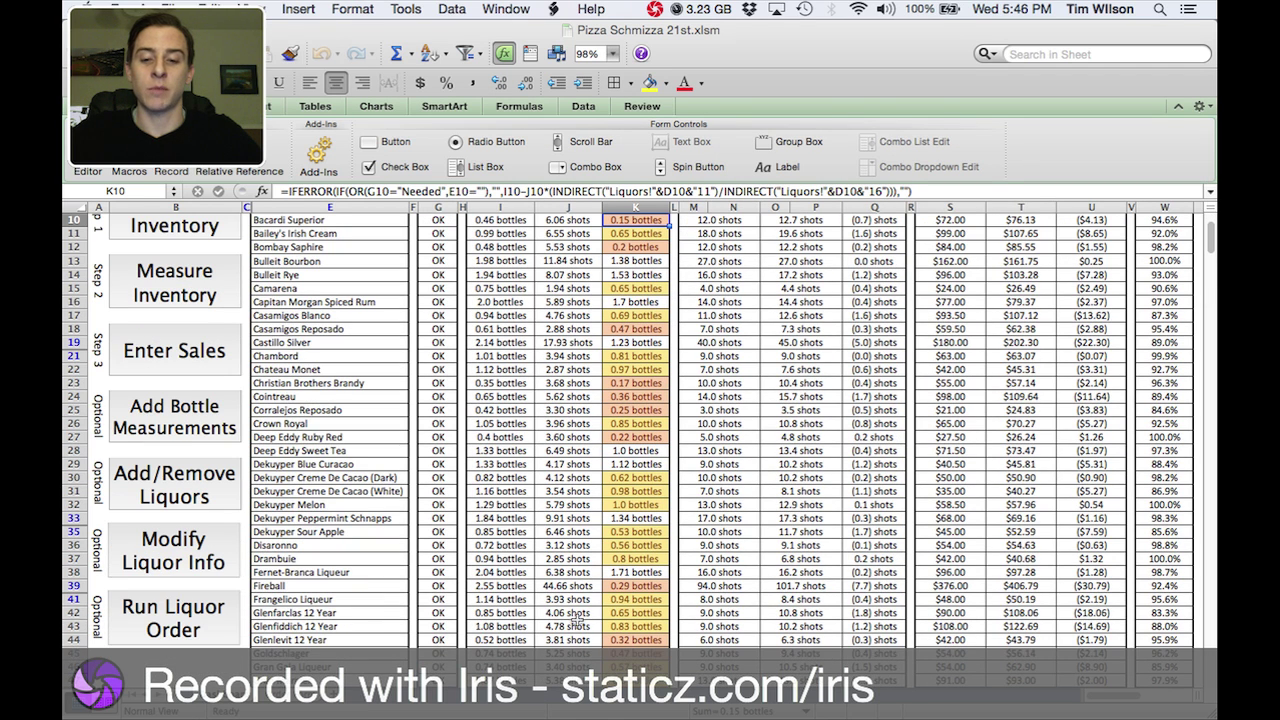
pyautogui.scroll(5, 575, 622)
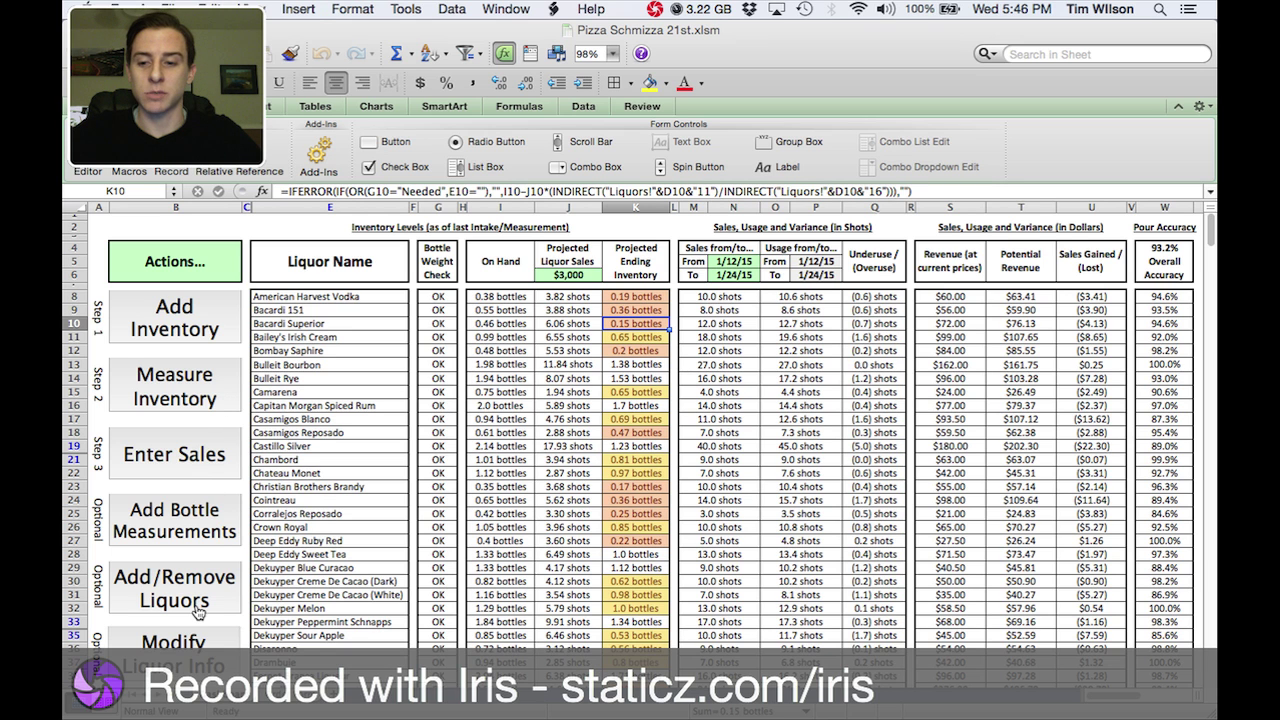
pyautogui.click(190, 645)
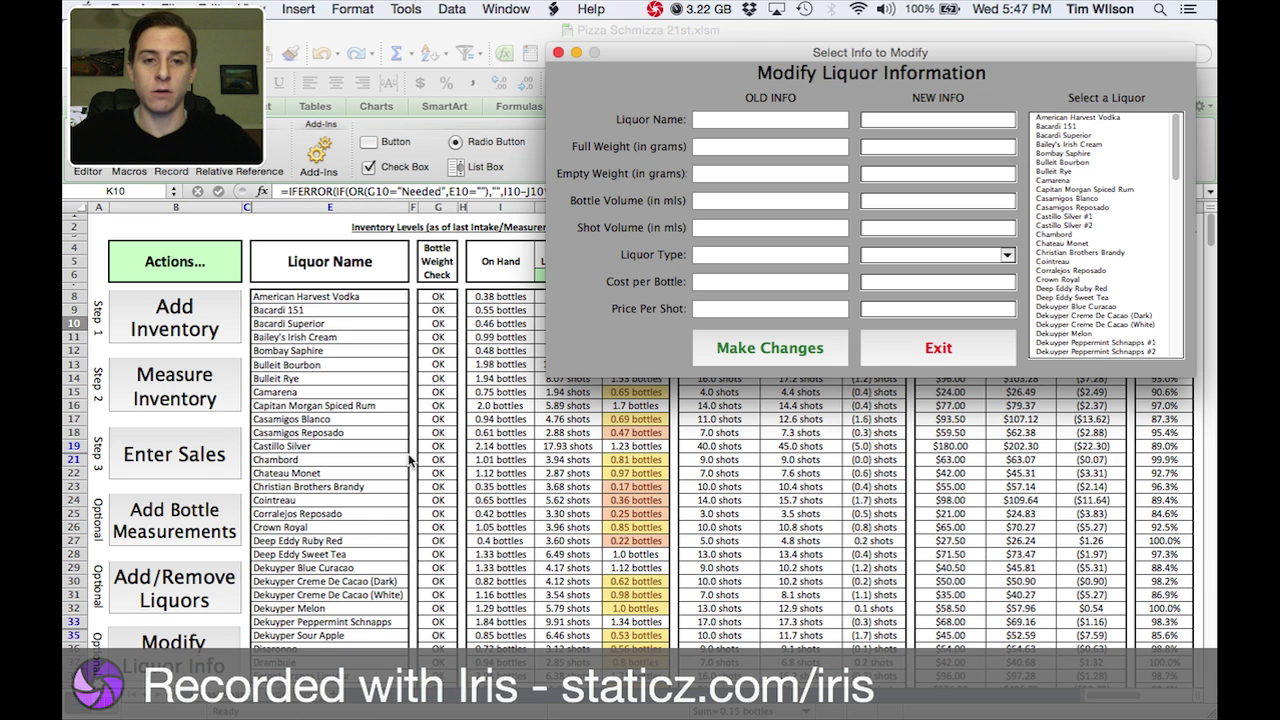
# Change Bacardi 151's full weight from 1318 to 1350 g, save, and exit the form.
pyautogui.click(1074, 127)
pyautogui.moveTo(997, 48); pyautogui.dragTo(871, 334)
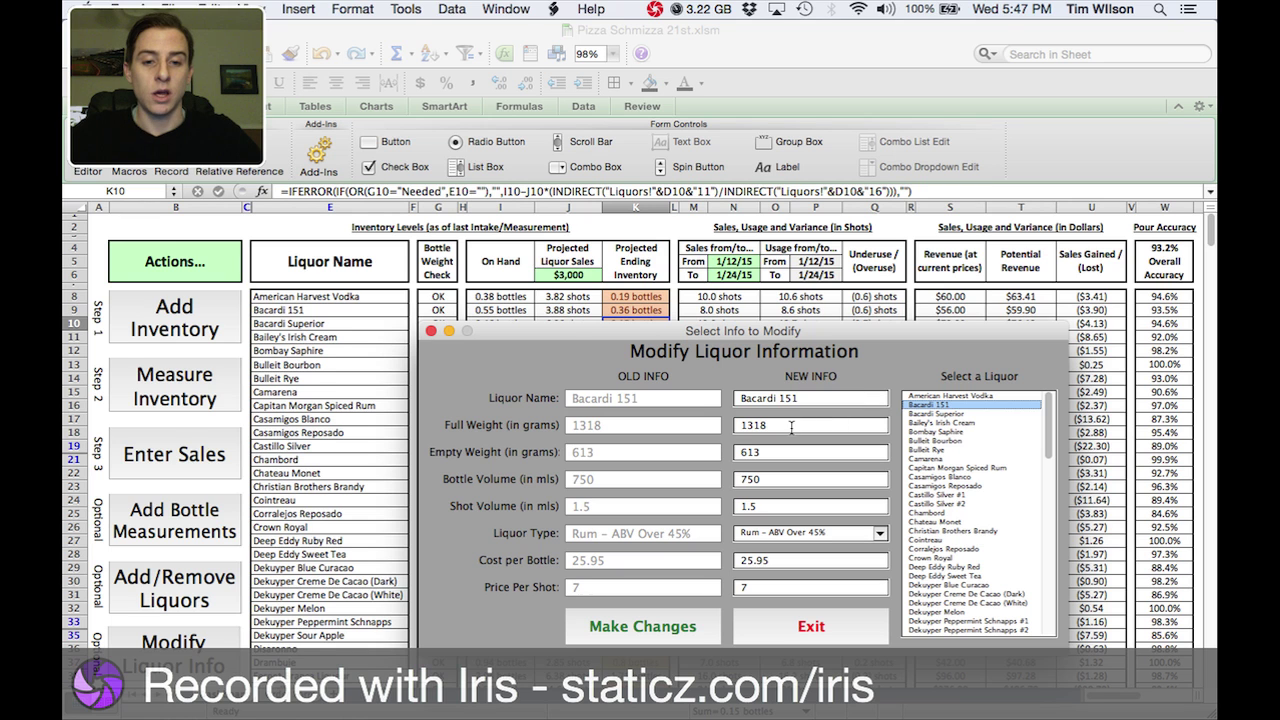
pyautogui.write('50')
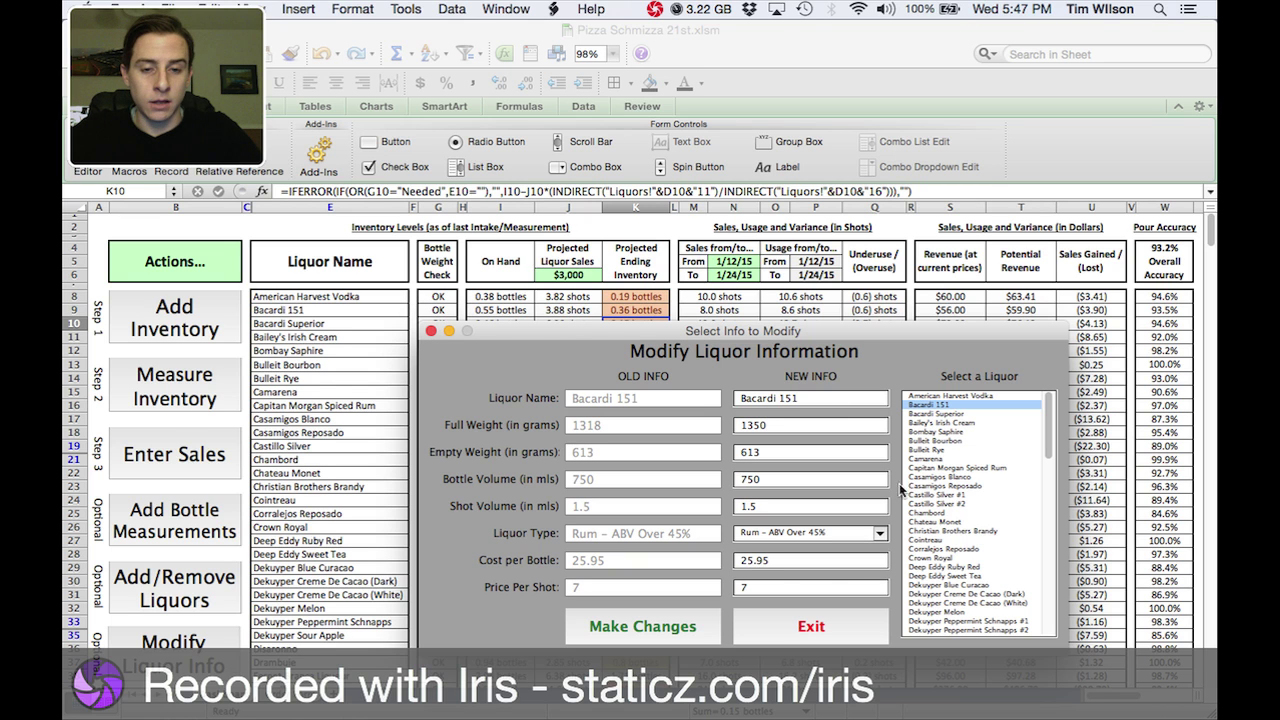
pyautogui.click(685, 625)
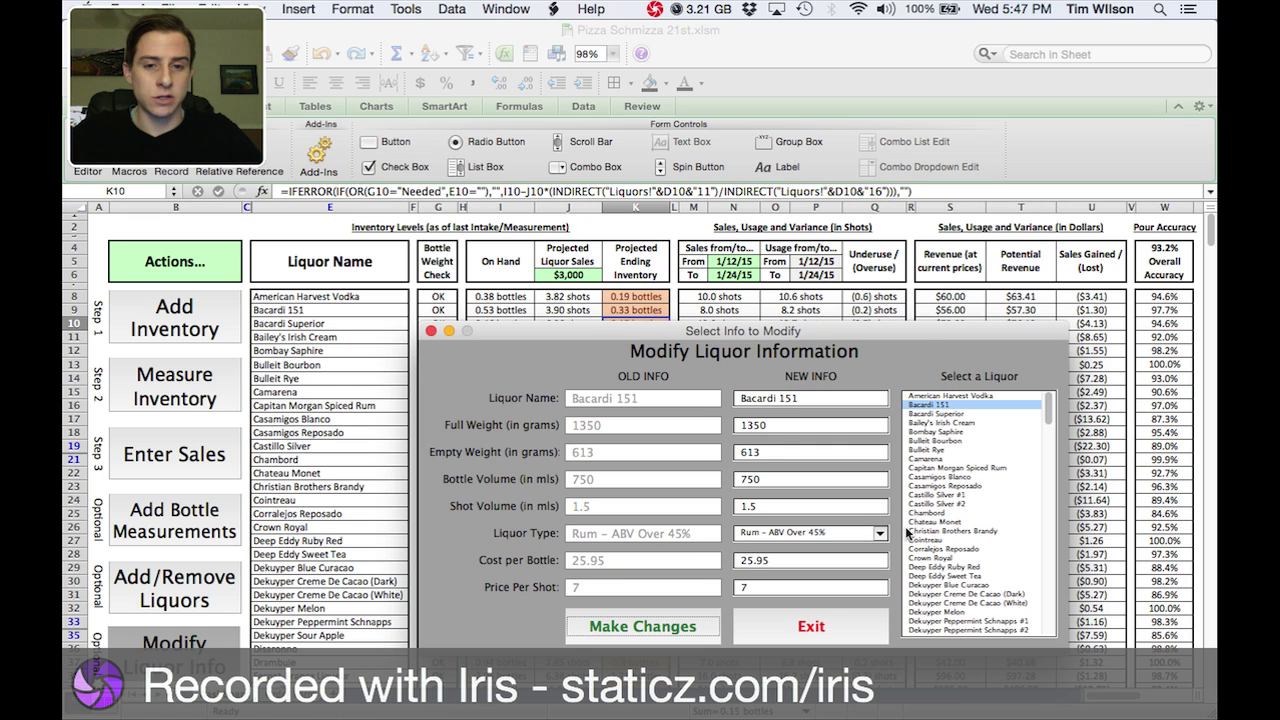
pyautogui.click(856, 627)
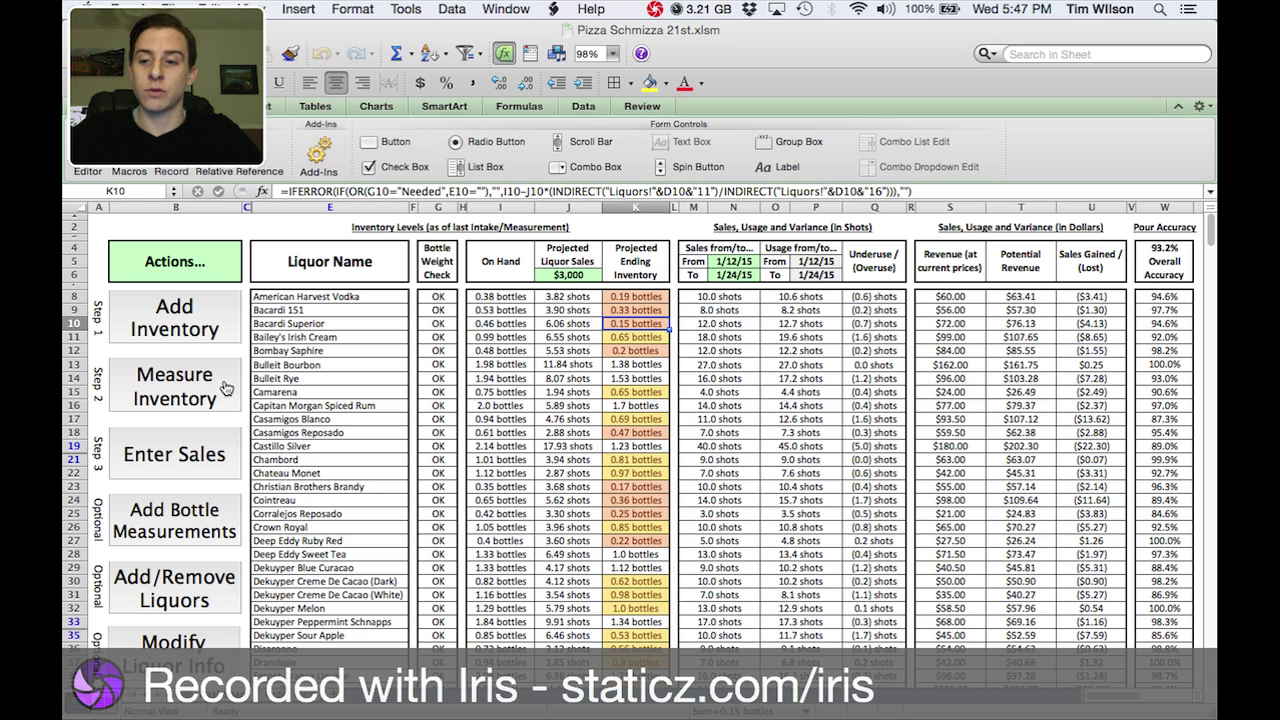
# Deactivate Casamigos Blanco and Chateau Monet in the Inventory Intake Form.
pyautogui.click(216, 318)
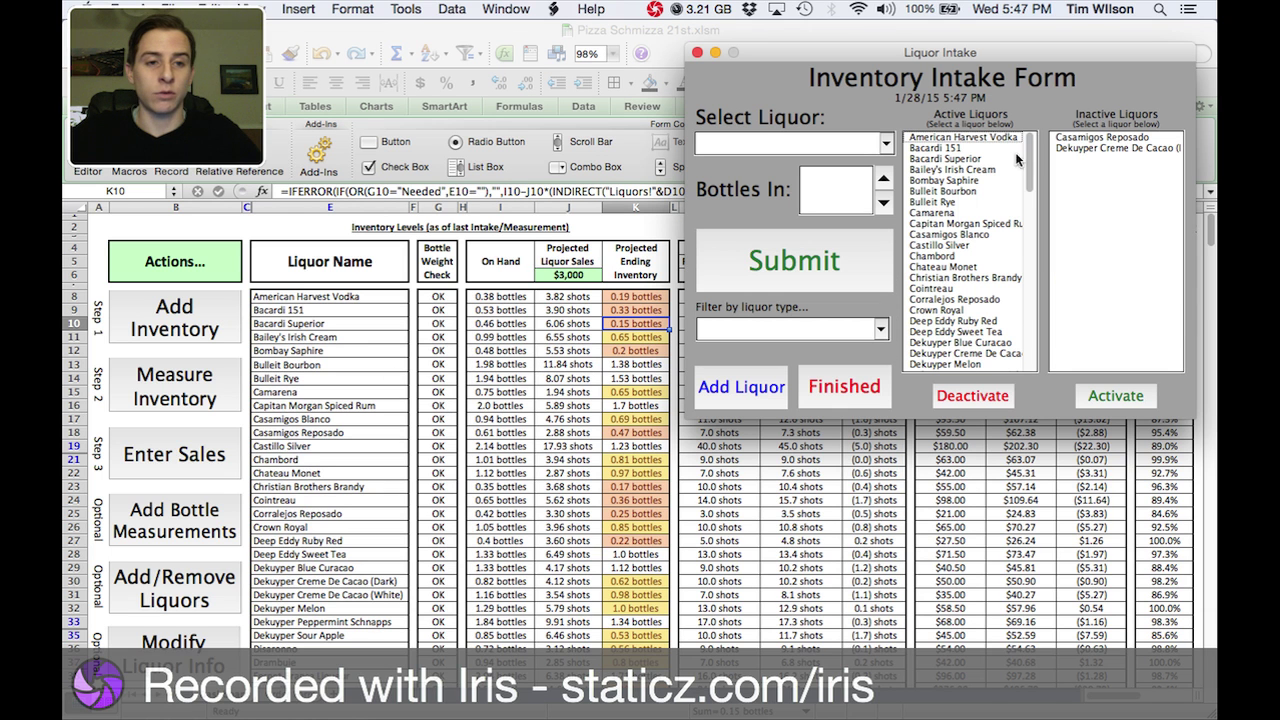
pyautogui.moveTo(1044, 57); pyautogui.dragTo(1016, 78)
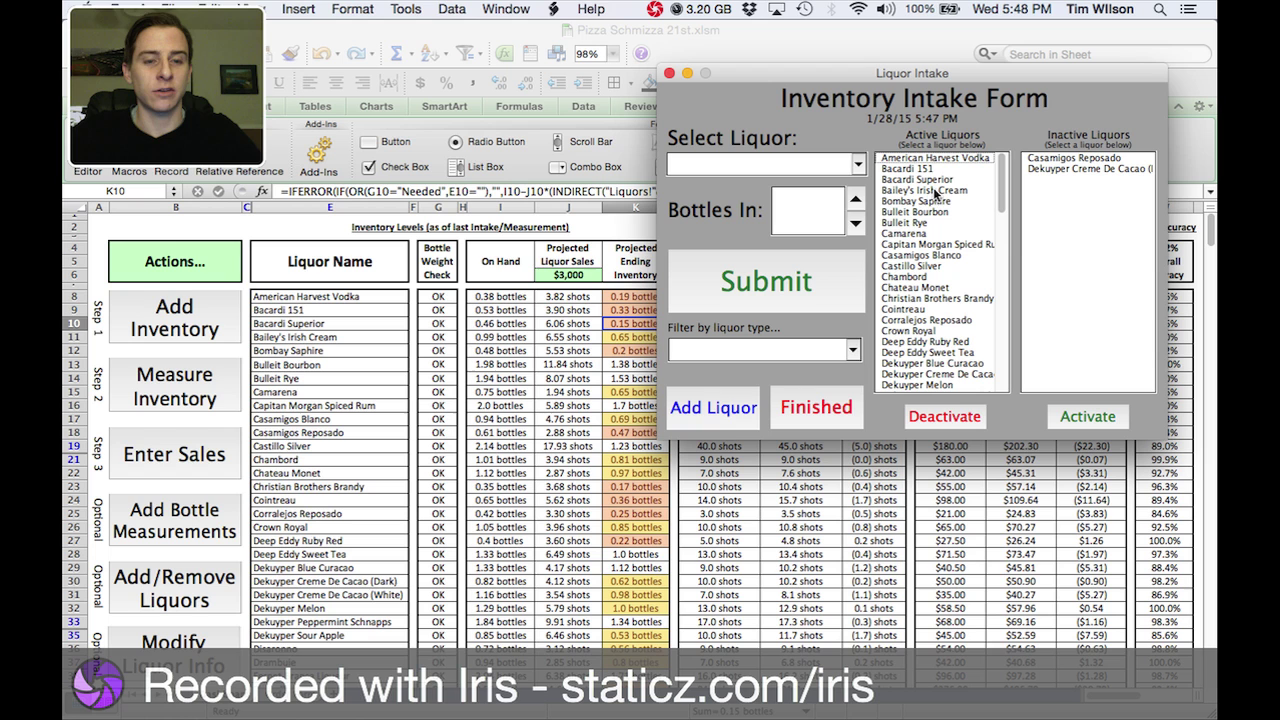
pyautogui.click(922, 256)
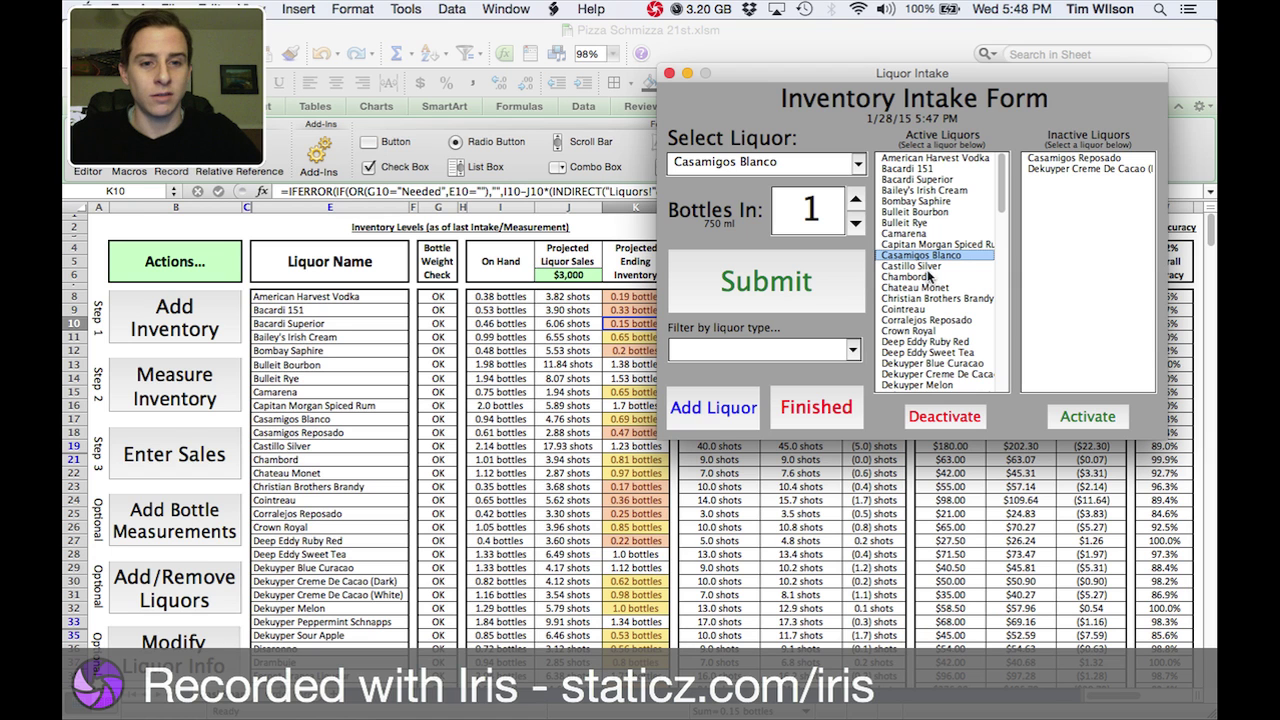
pyautogui.click(945, 417)
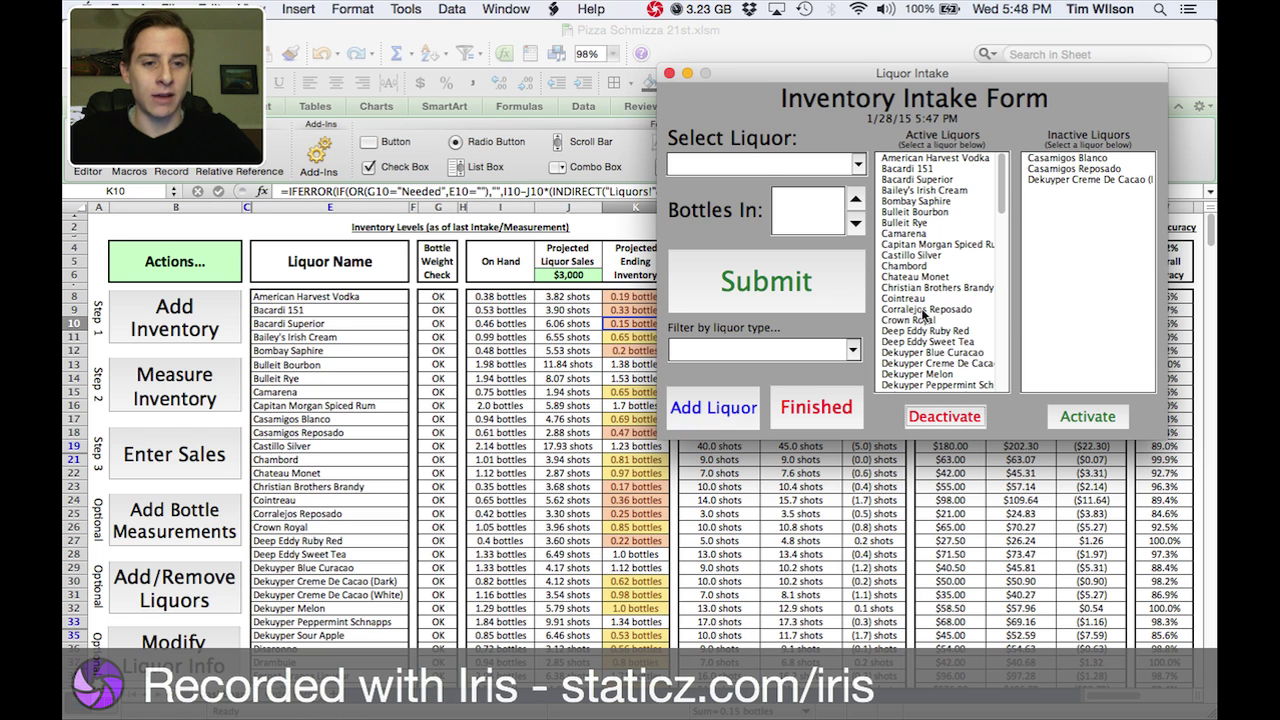
pyautogui.click(918, 277)
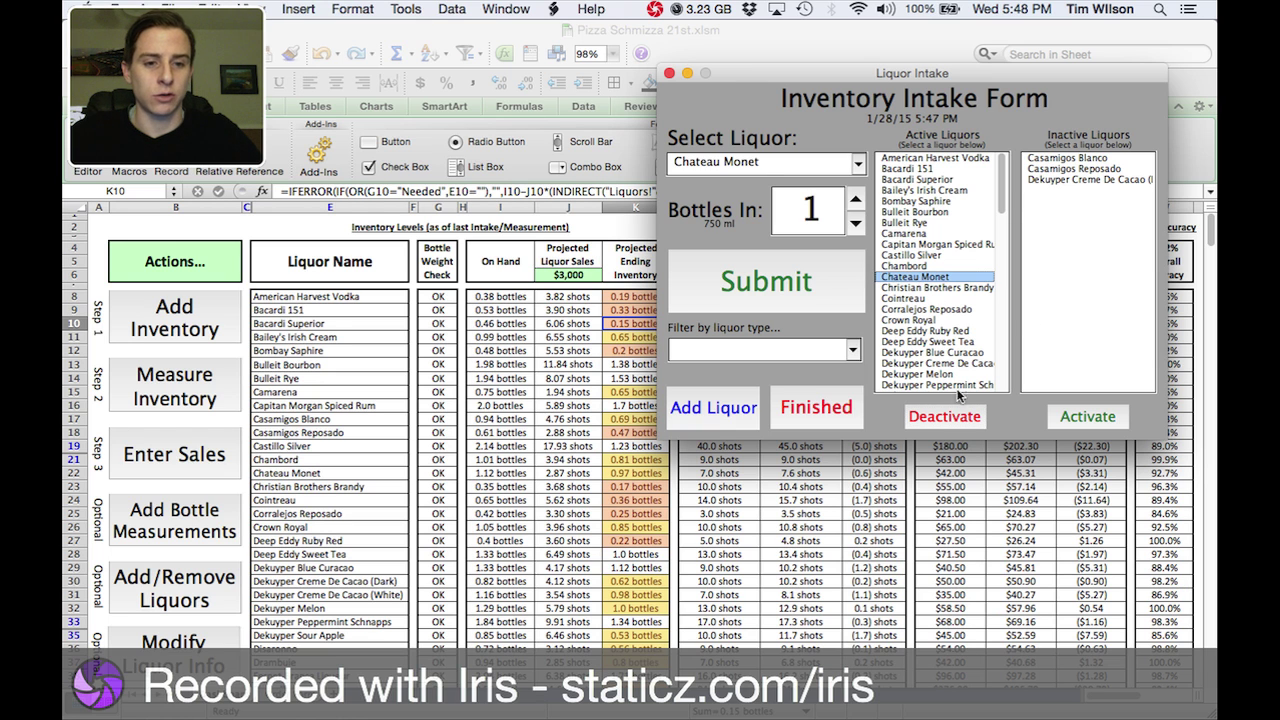
pyautogui.click(952, 416)
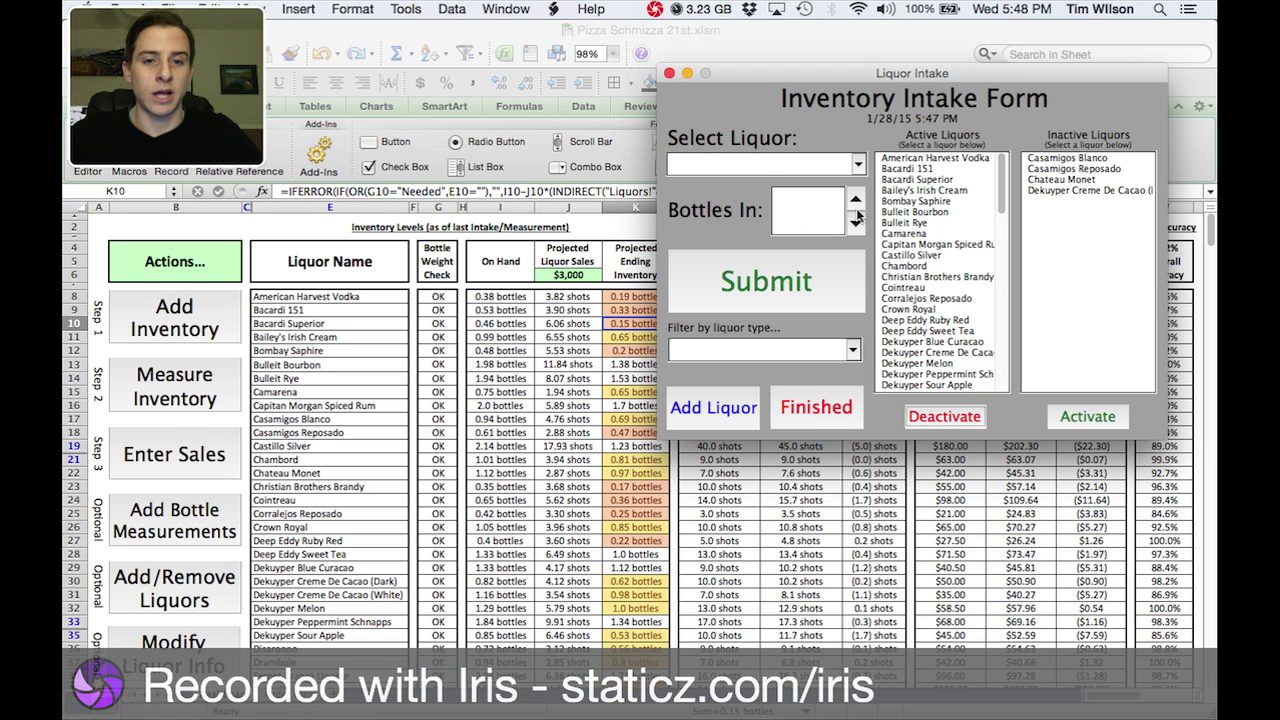
# Log incoming bottles of Bacardi Superior (two), Bulleit Bourbon and Chambord.
pyautogui.click(920, 179)
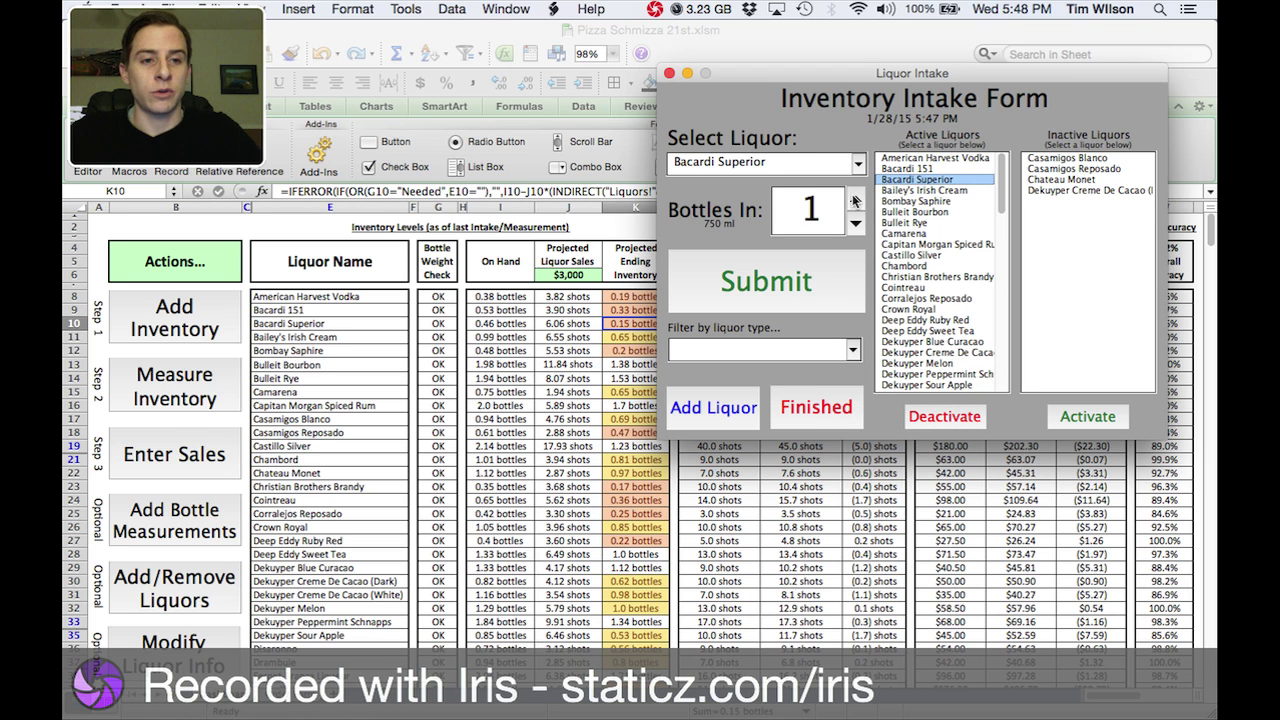
pyautogui.click(818, 288)
pyautogui.click(905, 212)
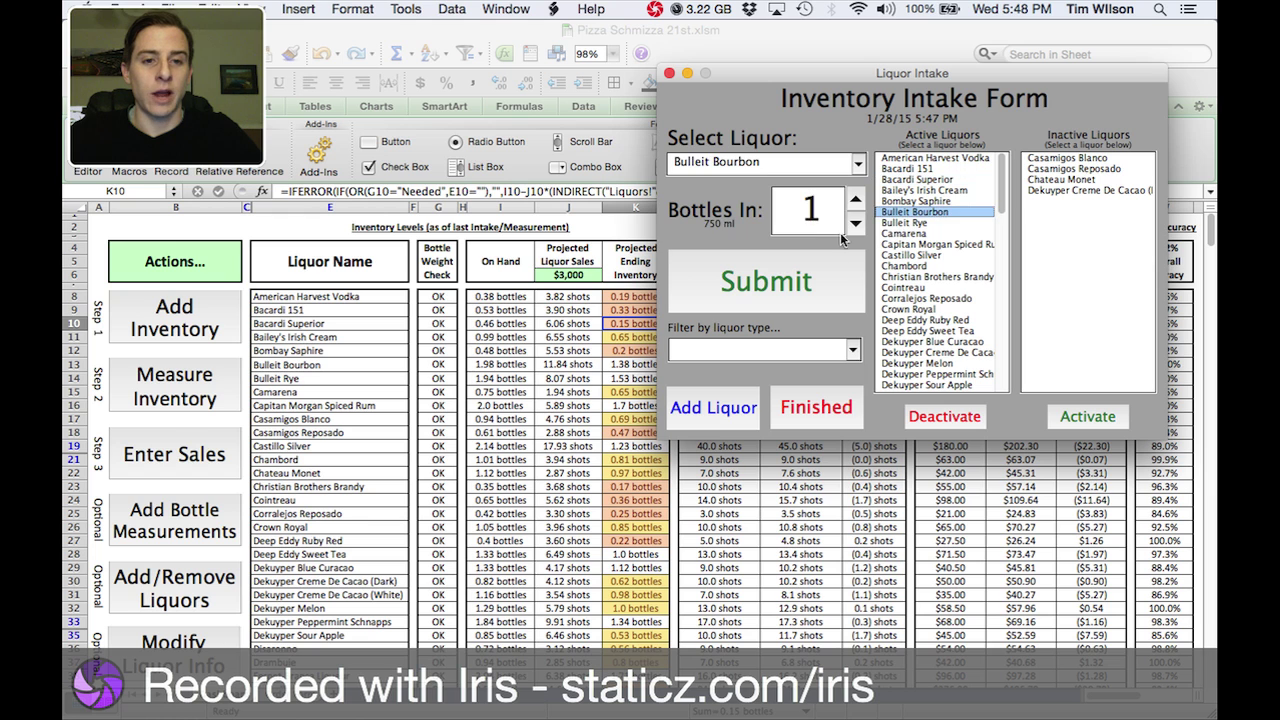
pyautogui.click(806, 280)
pyautogui.click(908, 266)
pyautogui.click(812, 284)
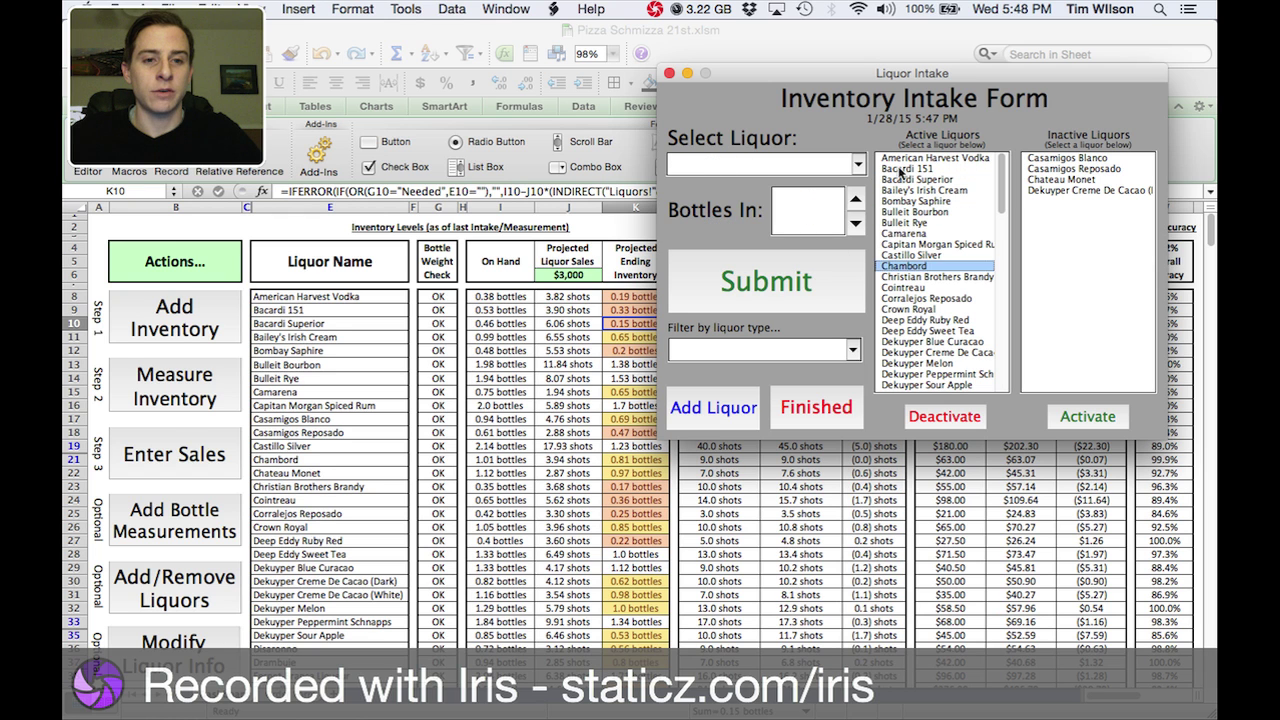
pyautogui.click(904, 168)
pyautogui.click(907, 180)
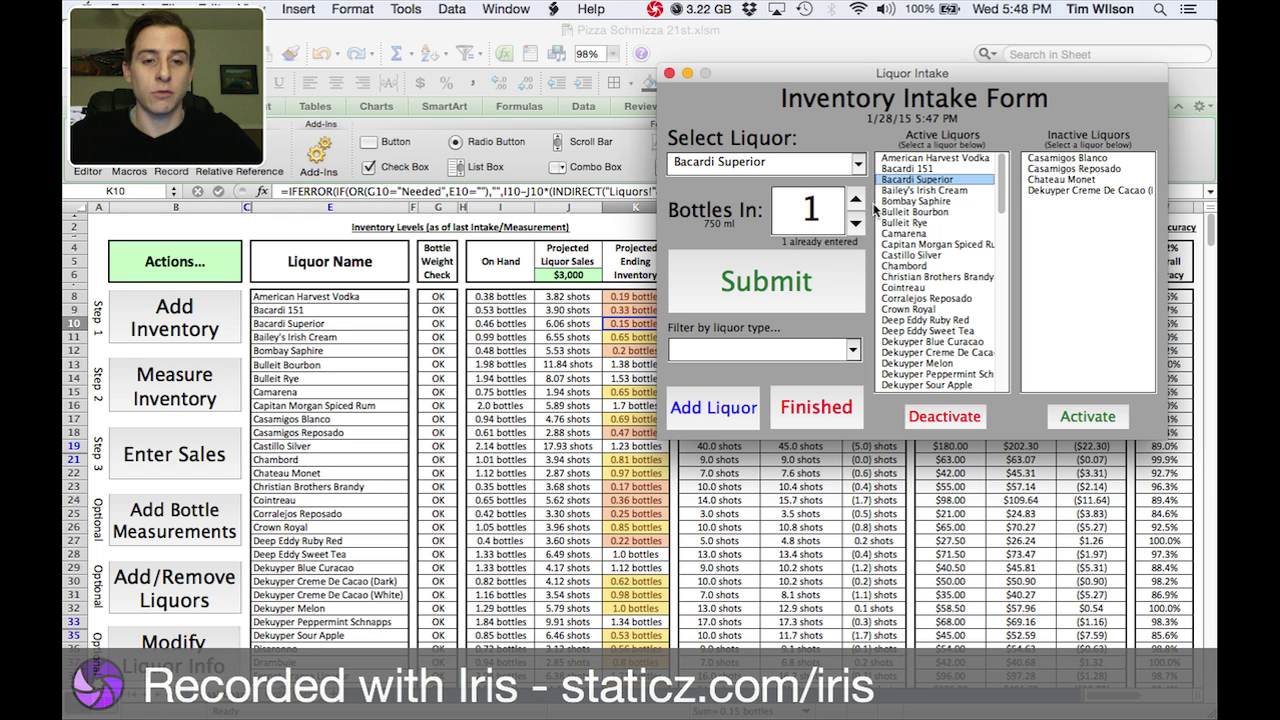
pyautogui.click(797, 281)
pyautogui.click(905, 212)
pyautogui.click(907, 180)
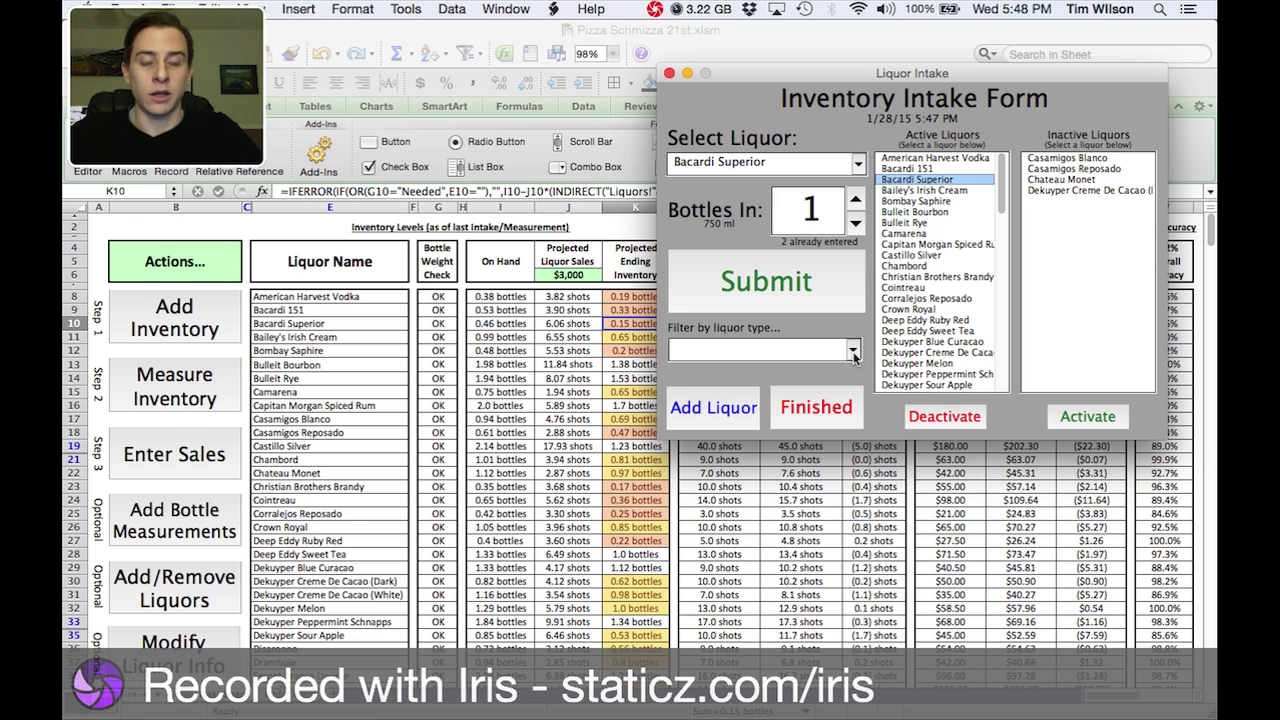
# Filter the active liquors list to show only Vodka.
pyautogui.click(853, 350)
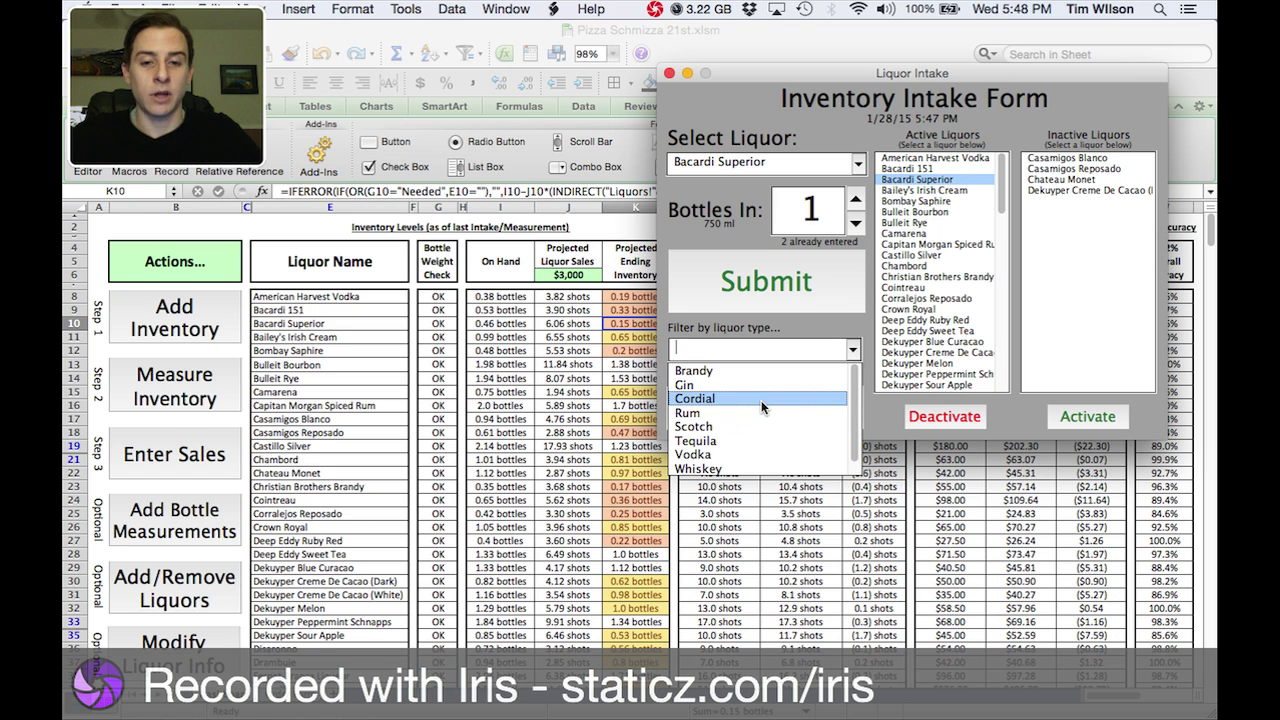
pyautogui.click(761, 400)
pyautogui.click(853, 350)
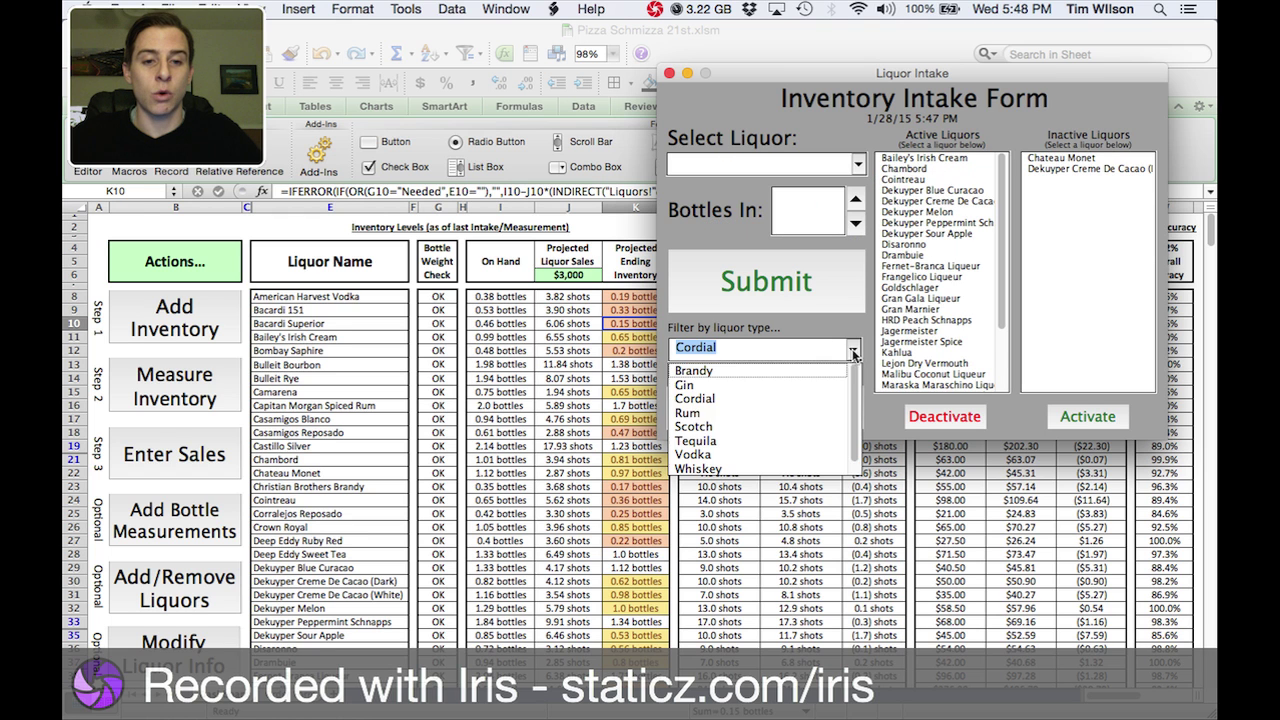
pyautogui.click(815, 439)
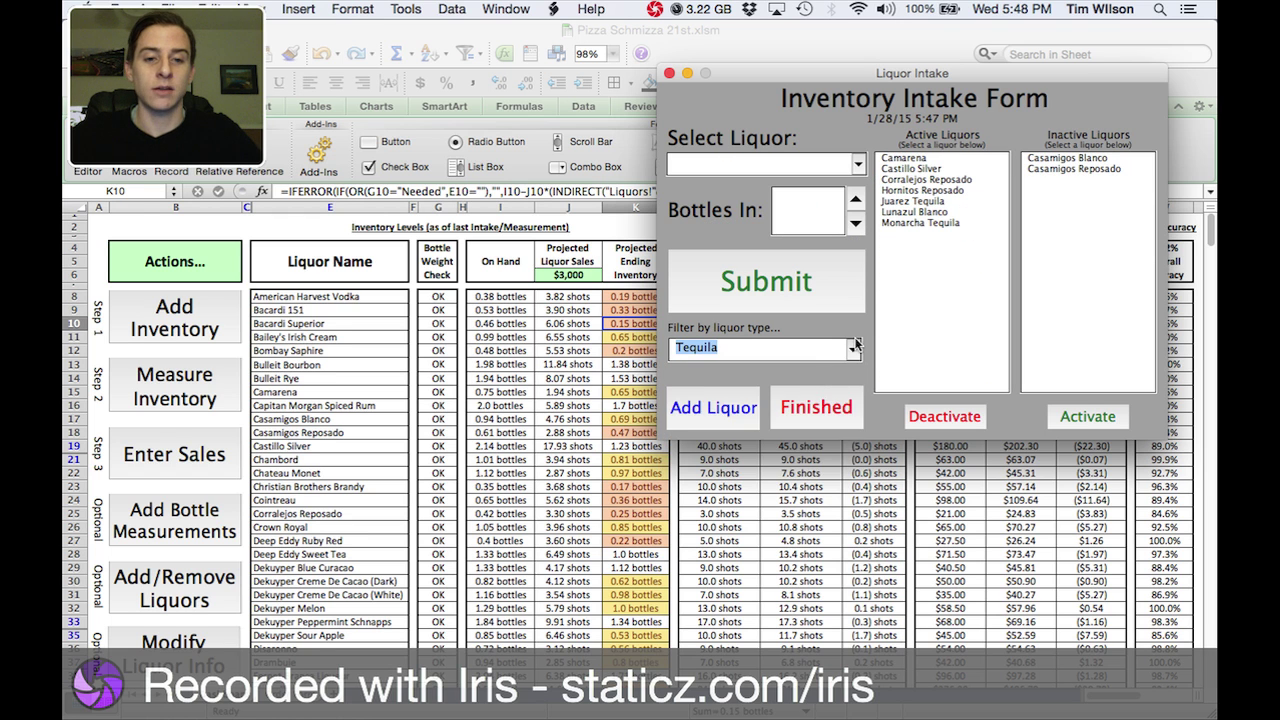
pyautogui.click(853, 348)
pyautogui.click(835, 455)
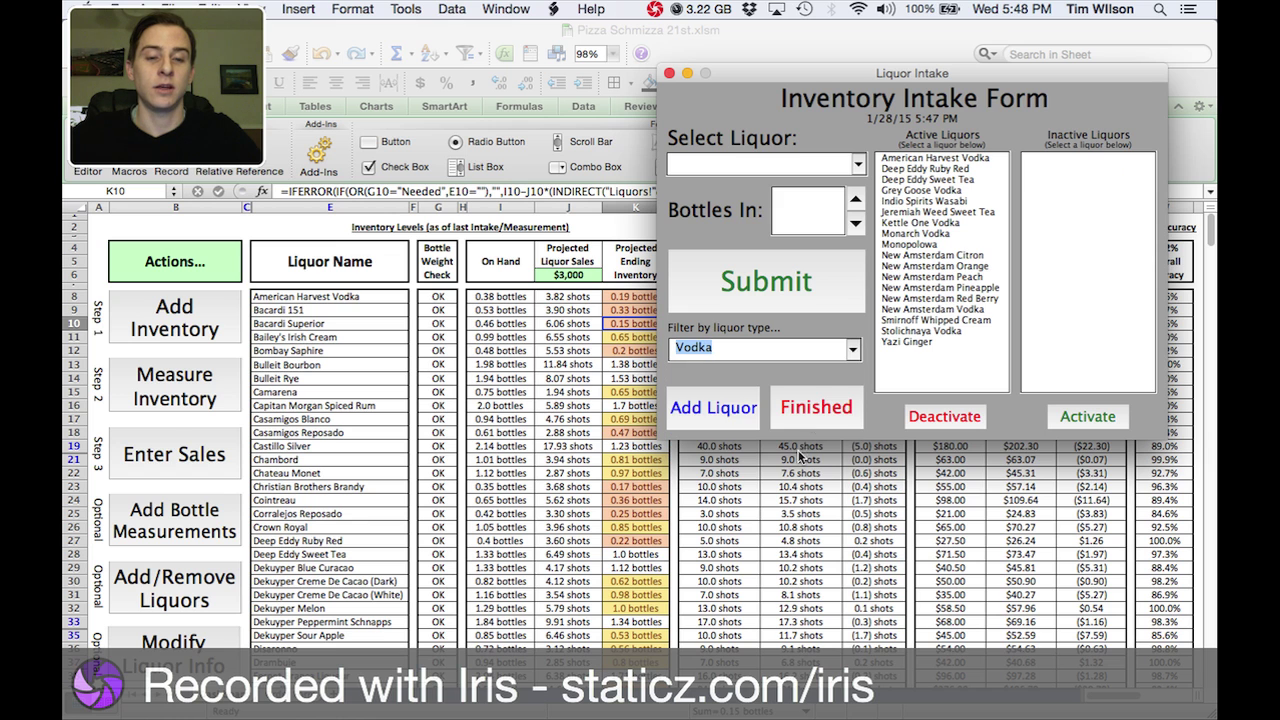
pyautogui.click(885, 255)
pyautogui.click(892, 267)
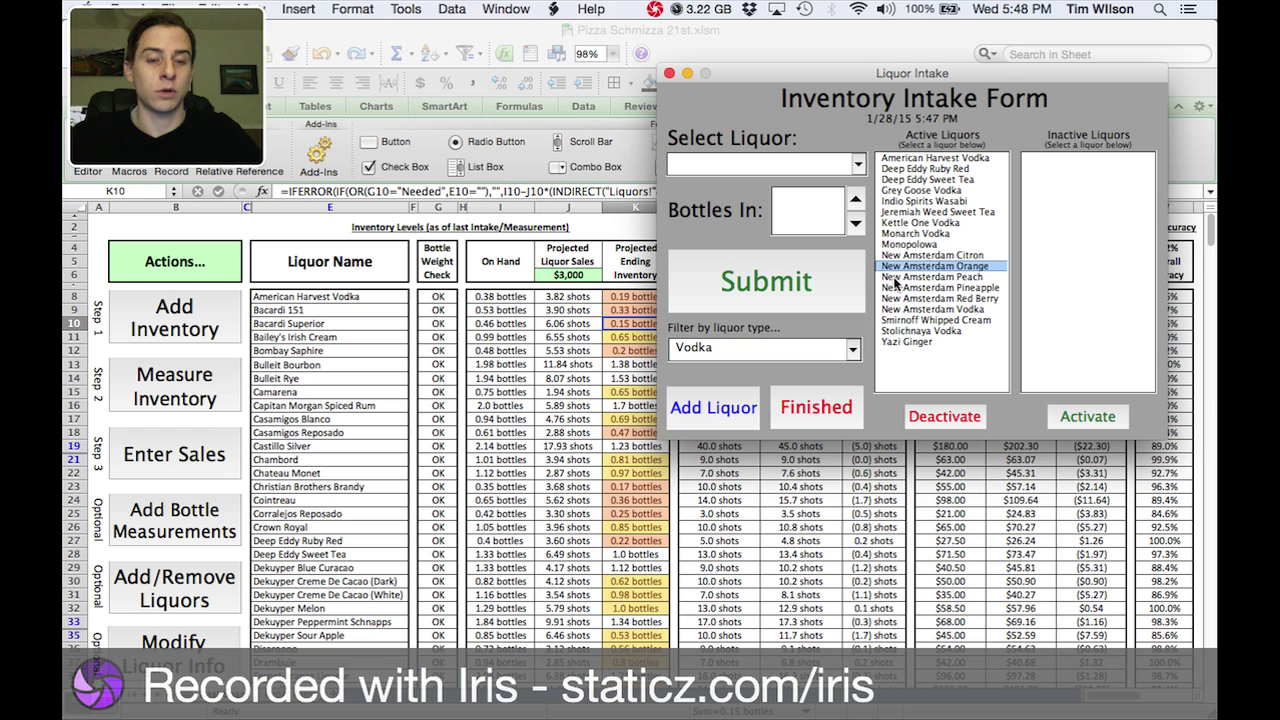
# Submit intake entries for New Amsterdam Peach, New Amsterdam Pineapple and American Harvest Vodka.
pyautogui.click(893, 277)
pyautogui.click(857, 287)
pyautogui.click(905, 288)
pyautogui.click(847, 263)
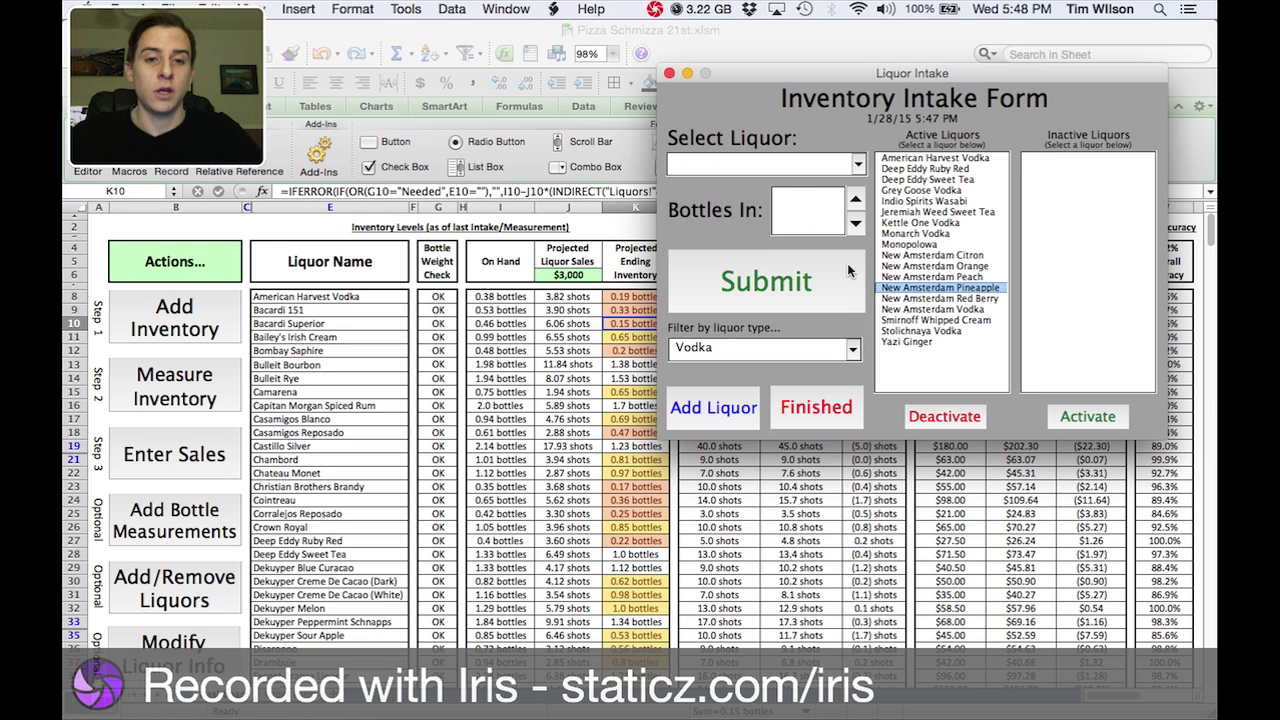
pyautogui.click(915, 160)
pyautogui.click(830, 281)
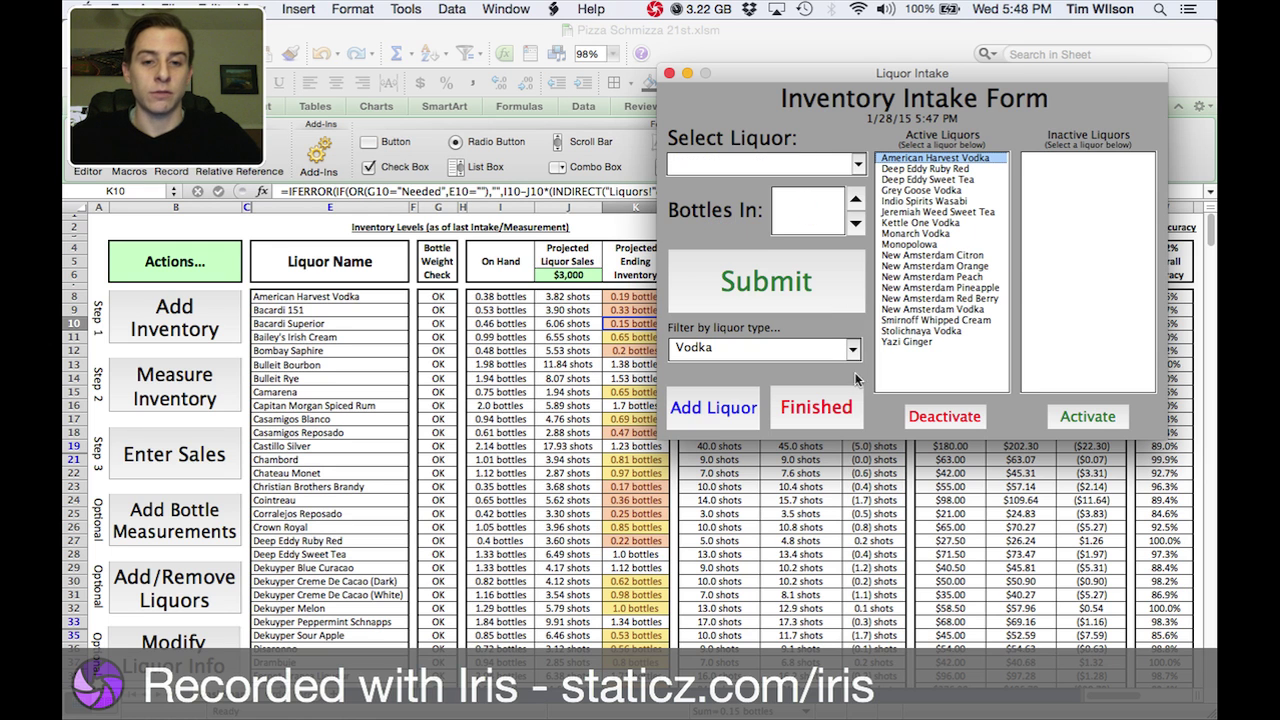
# Finish the intake, then resume it and close the form without finalizing.
pyautogui.click(845, 411)
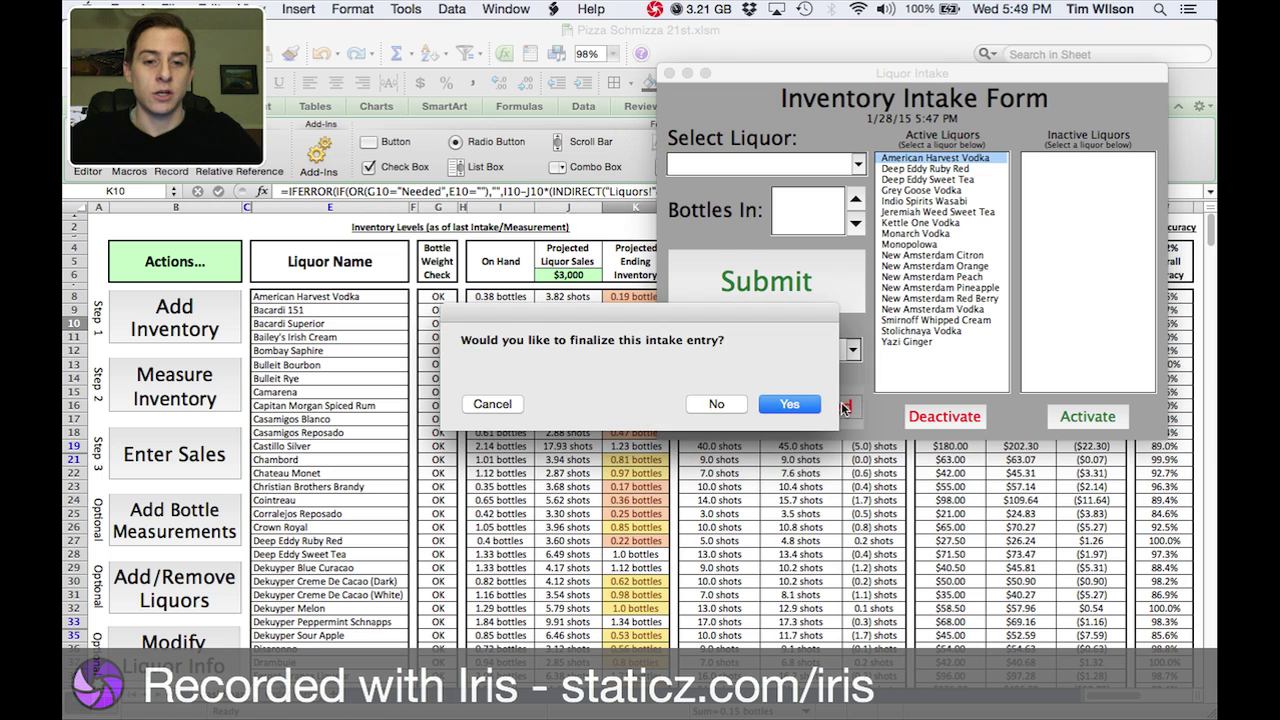
pyautogui.click(718, 404)
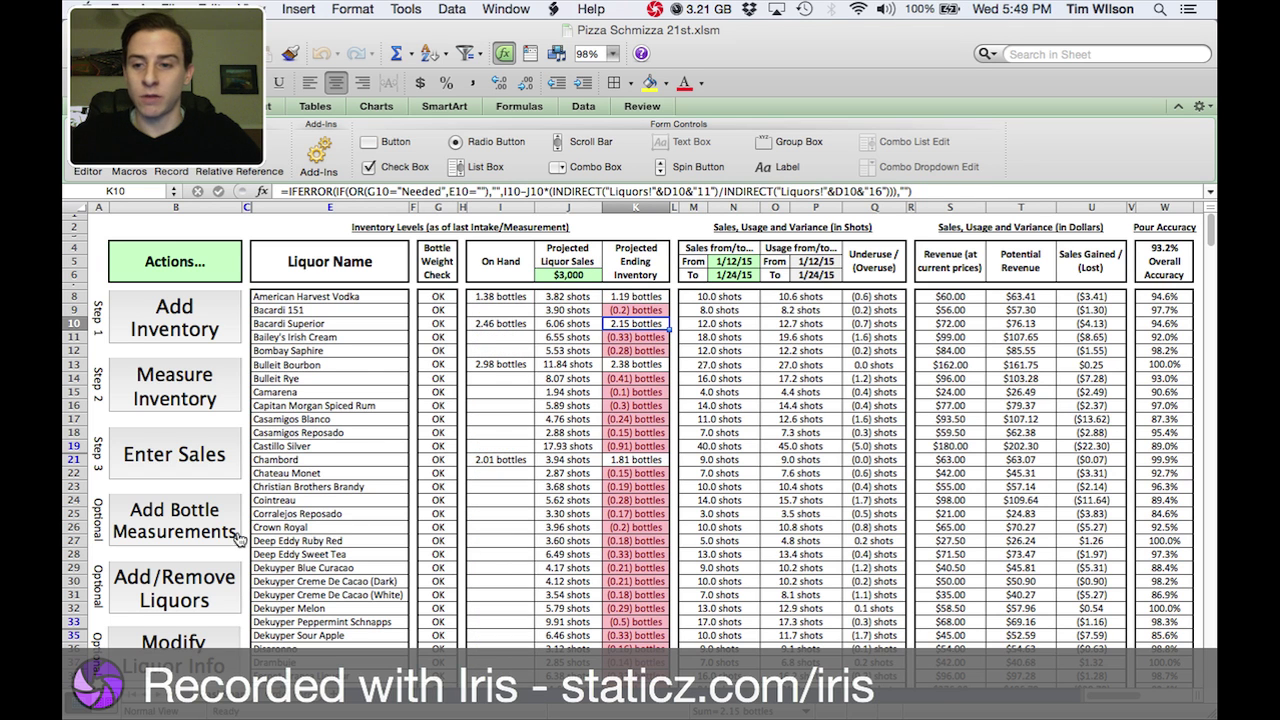
pyautogui.click(199, 336)
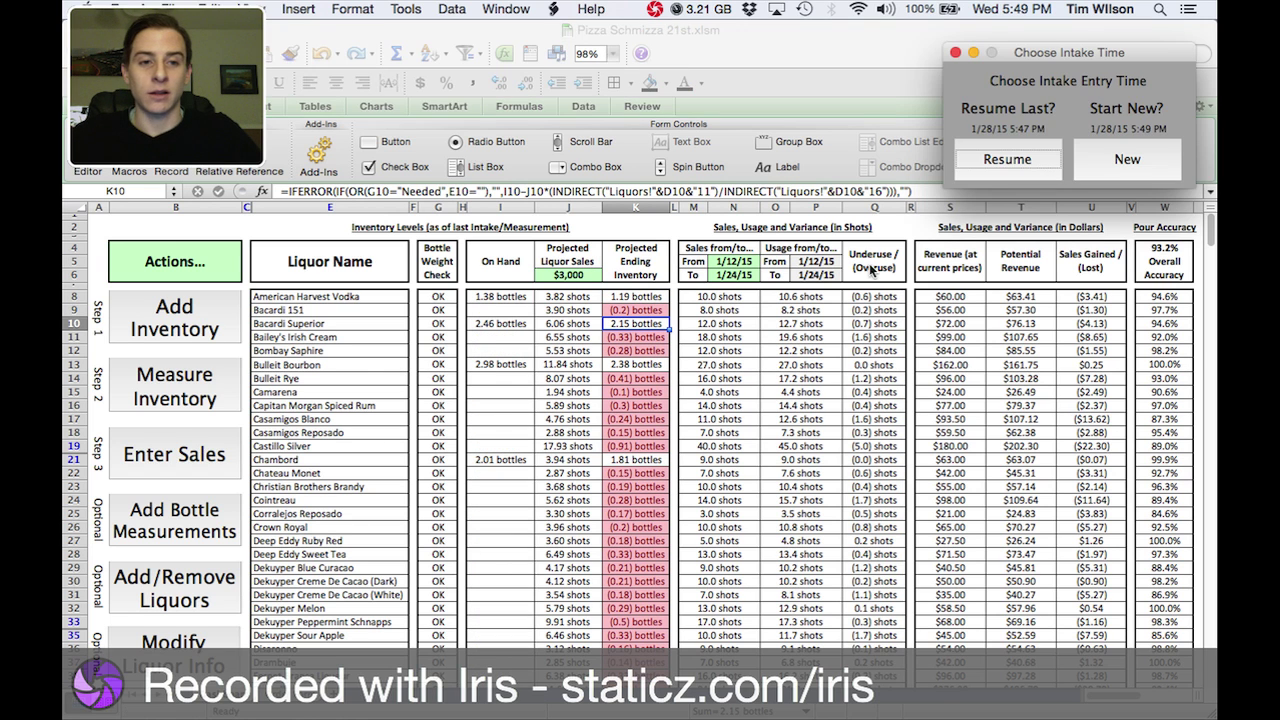
pyautogui.click(1002, 162)
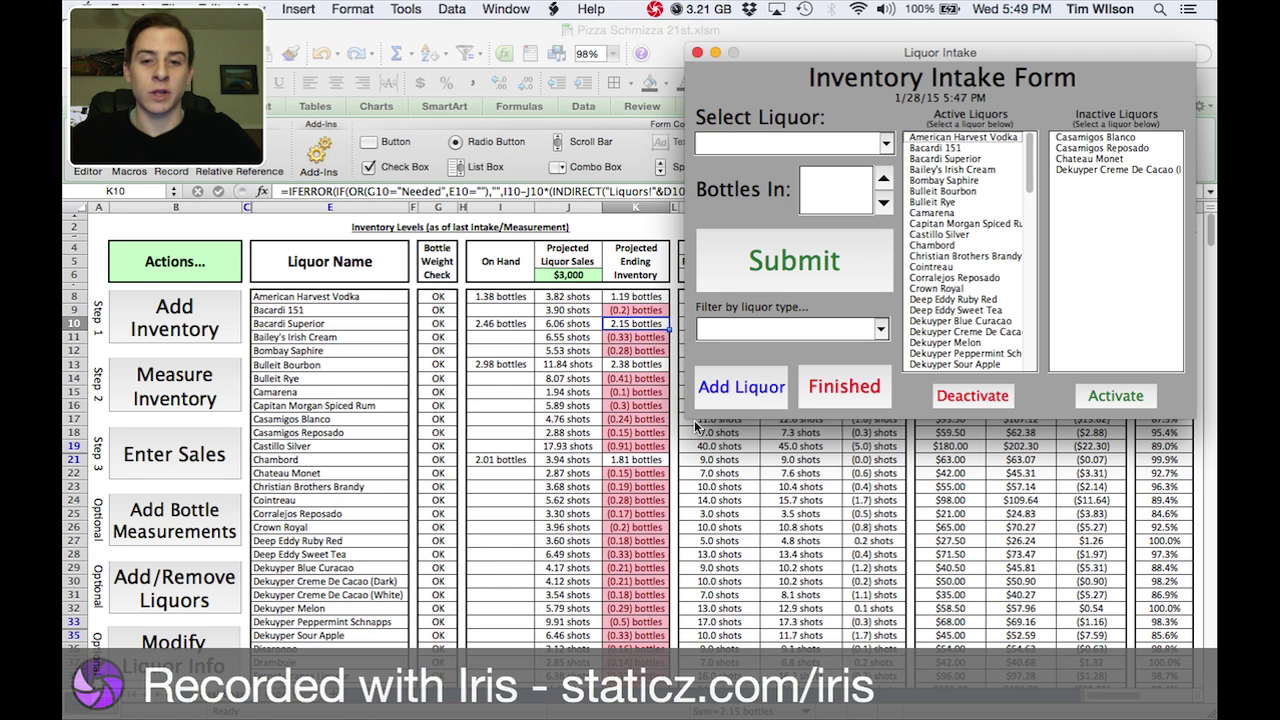
pyautogui.click(826, 402)
pyautogui.click(804, 402)
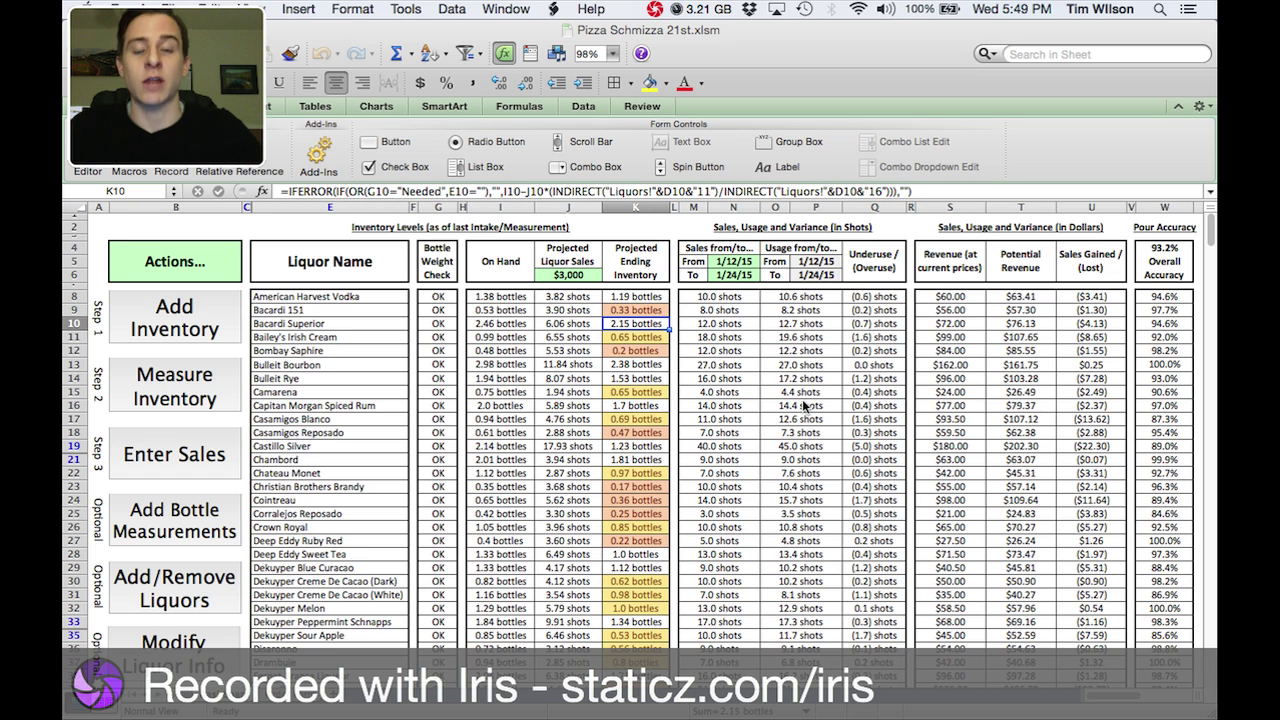
# Open the Inventory Measurement form and its Order Liquor List dialog.
pyautogui.click(187, 372)
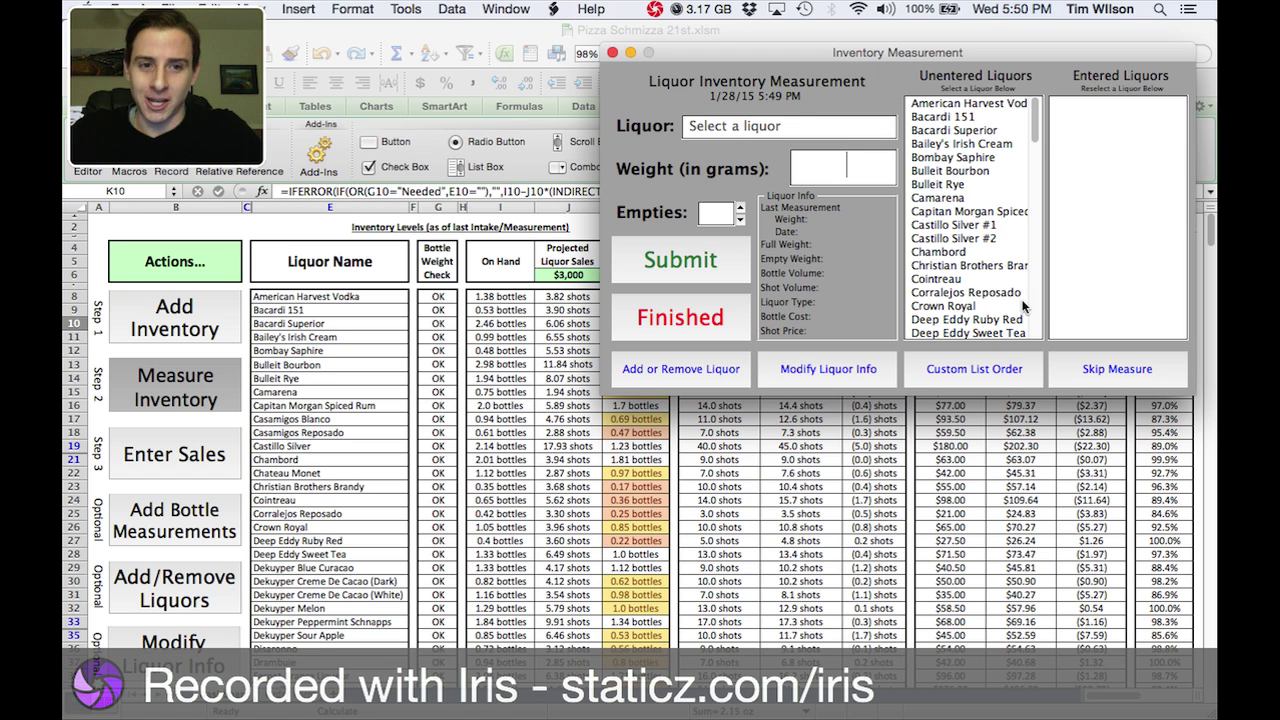
pyautogui.click(982, 370)
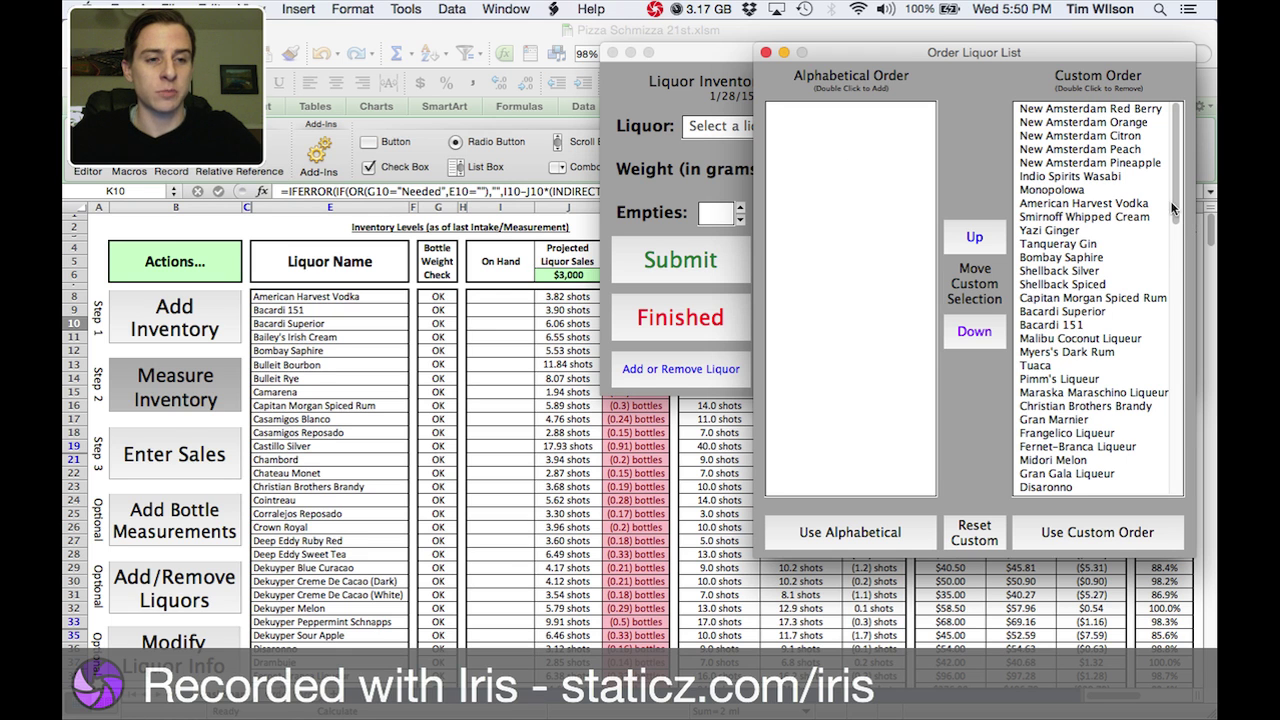
# Move Juarez Tequila #2 out and back, shift Monopolowa up and down, then apply the custom order.
pyautogui.moveTo(1175, 176); pyautogui.dragTo(1185, 467)
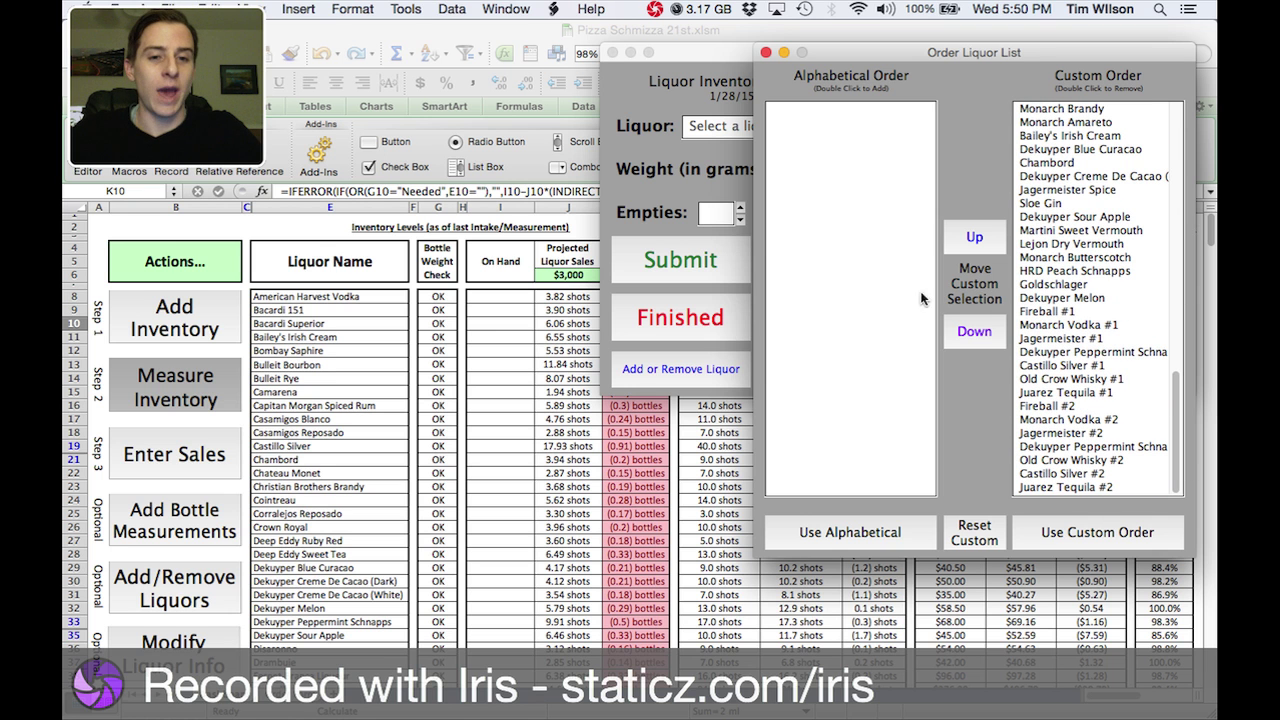
pyautogui.click(1100, 487)
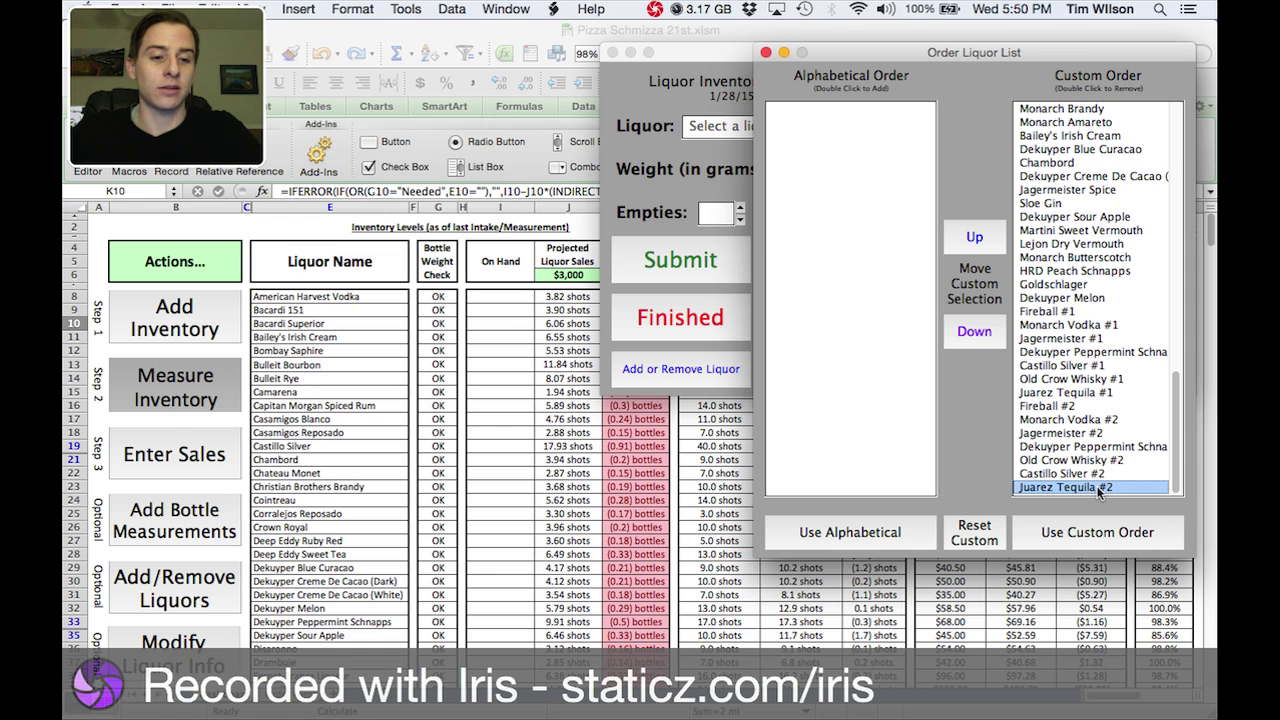
pyautogui.doubleClick(1100, 487)
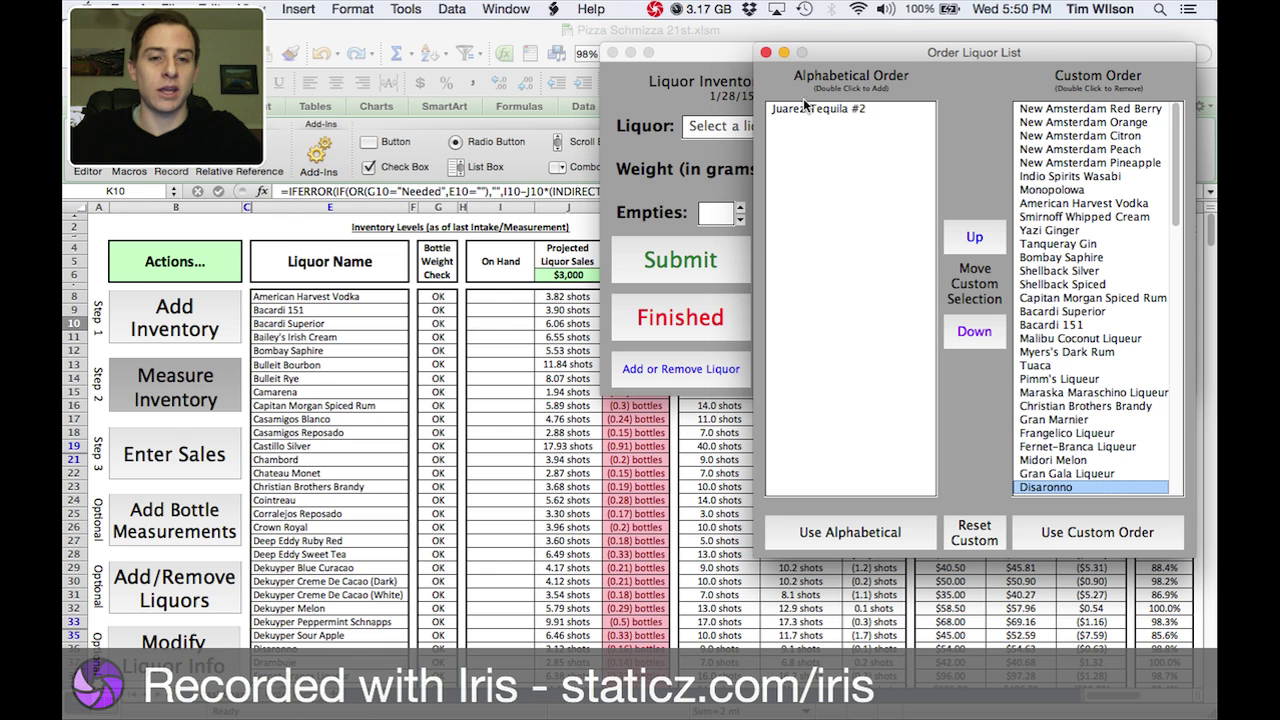
pyautogui.click(805, 110)
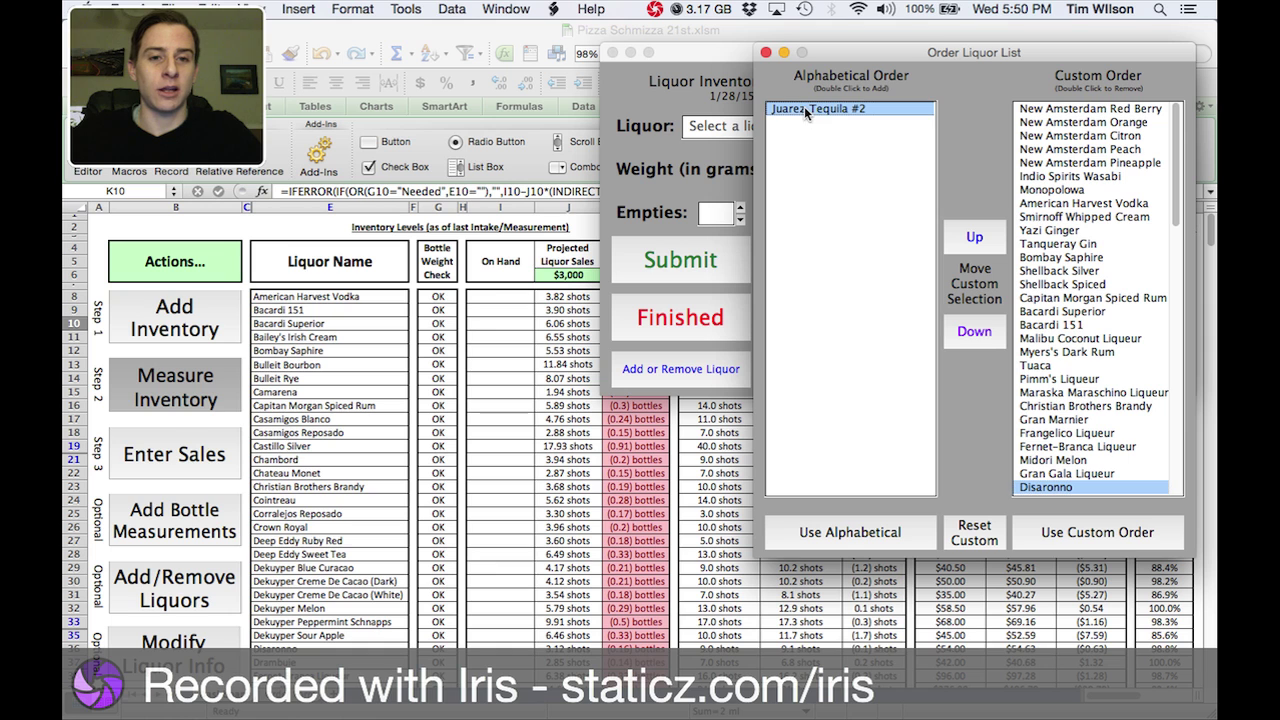
pyautogui.click(1100, 192)
pyautogui.click(995, 243)
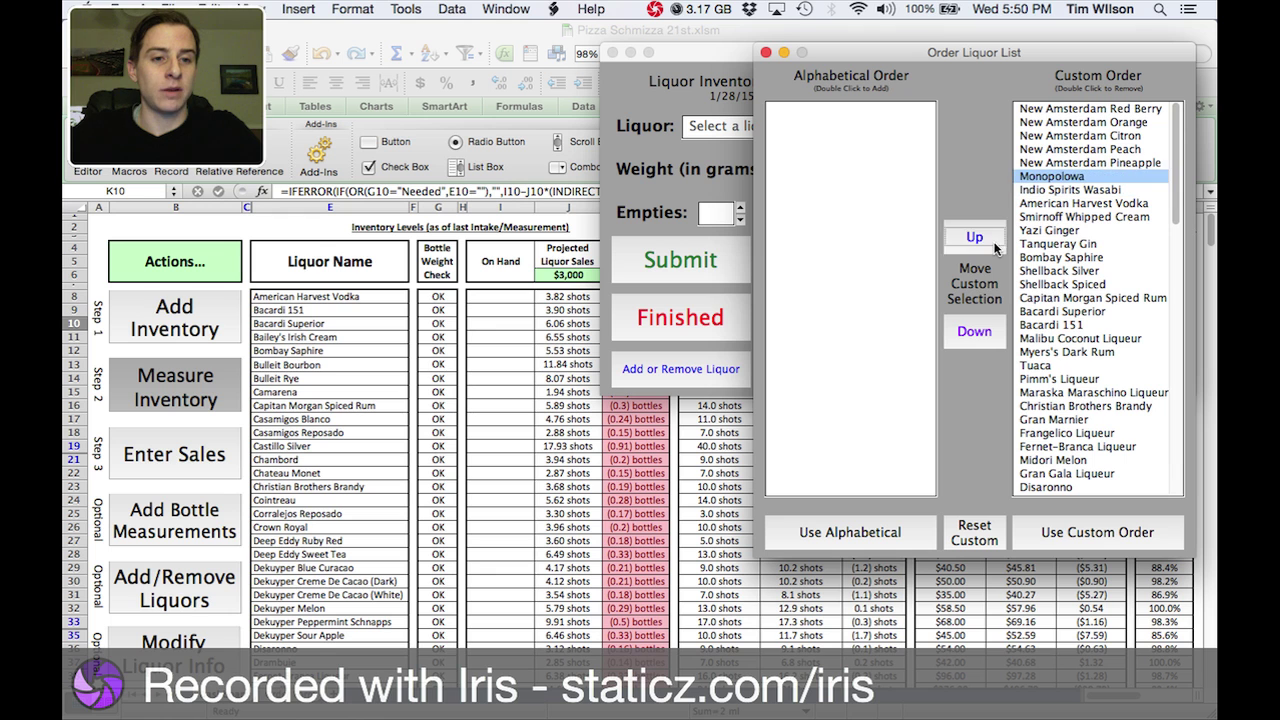
pyautogui.click(995, 243)
pyautogui.click(975, 336)
pyautogui.click(975, 336)
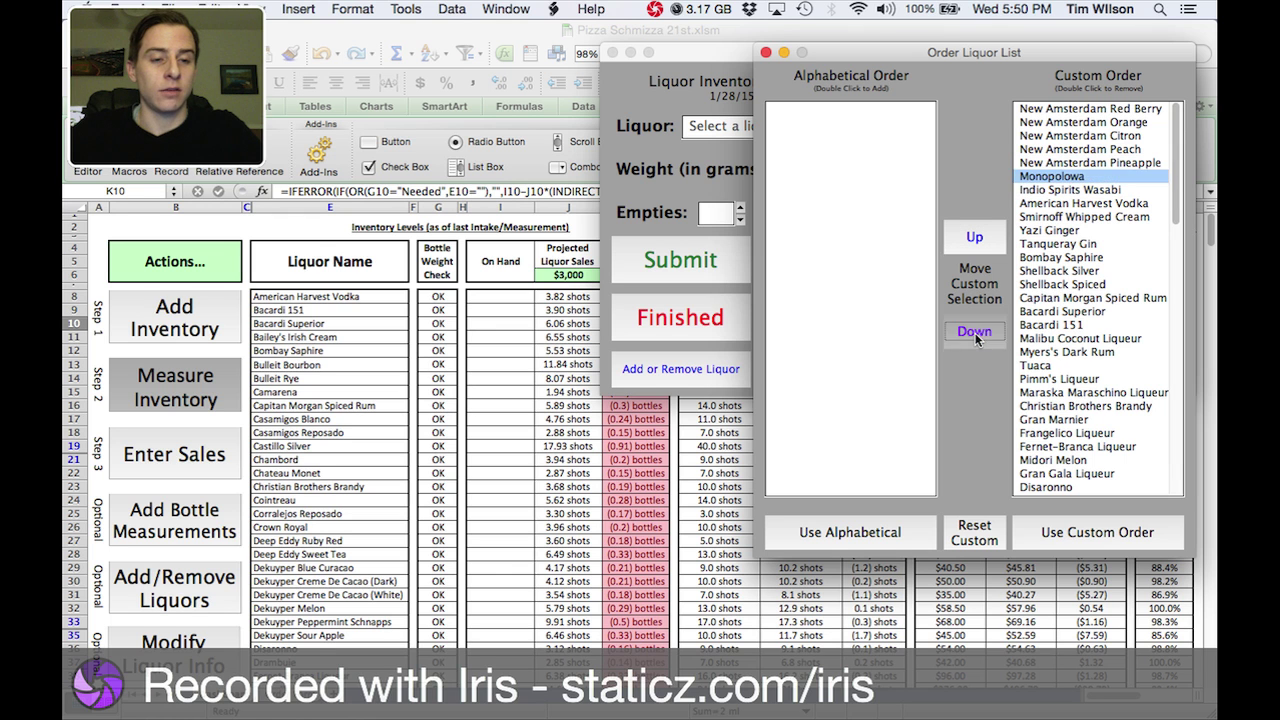
pyautogui.click(1086, 538)
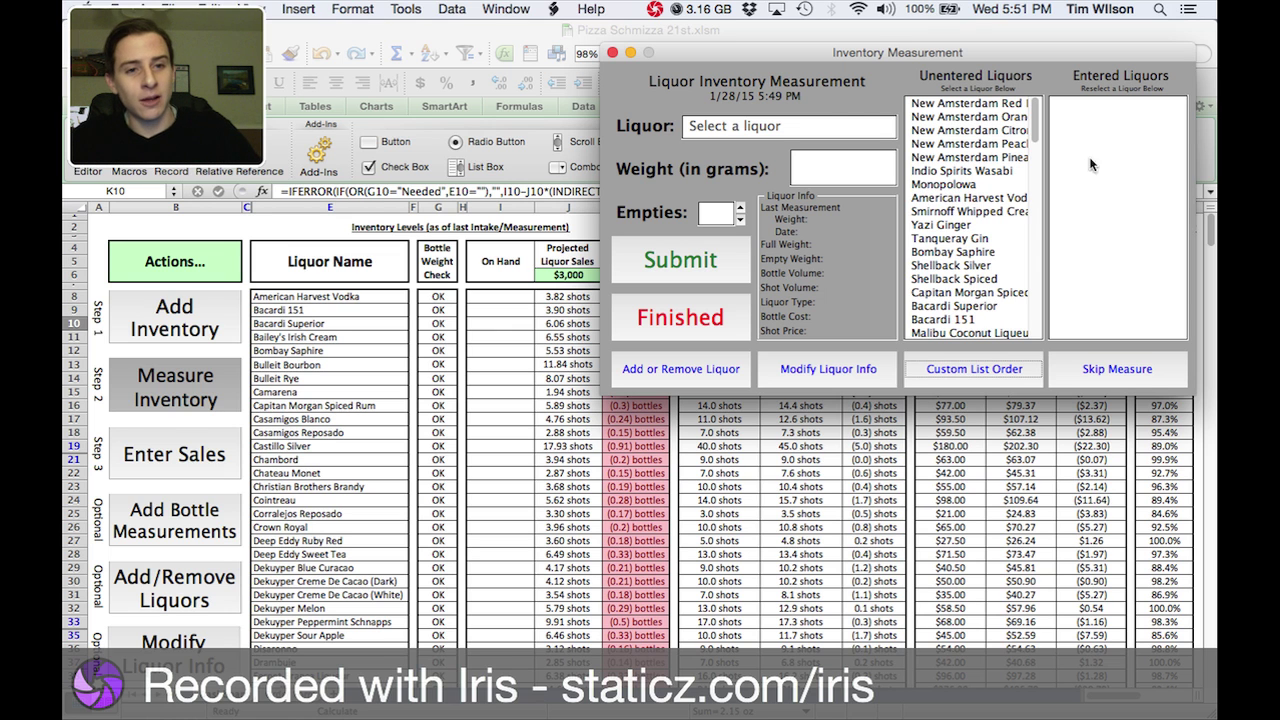
# Record an 888 g weight for New Amsterdam Red Berry.
pyautogui.click(1008, 105)
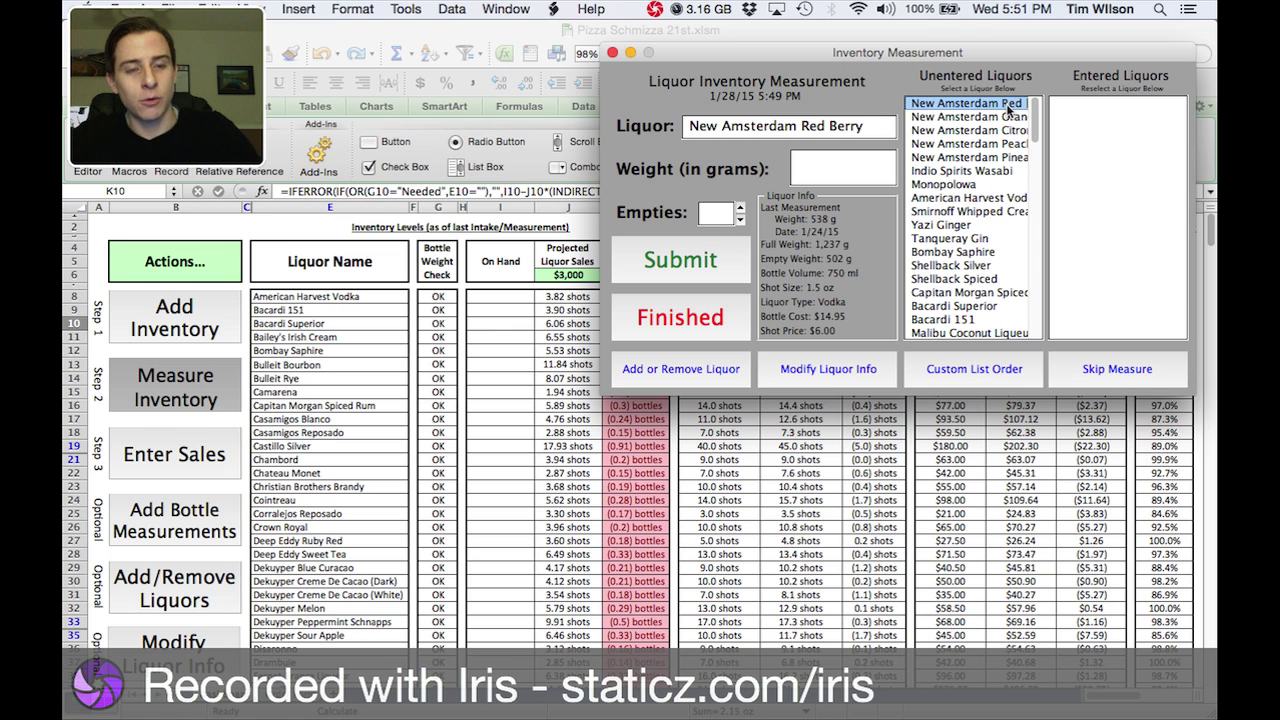
pyautogui.click(862, 165)
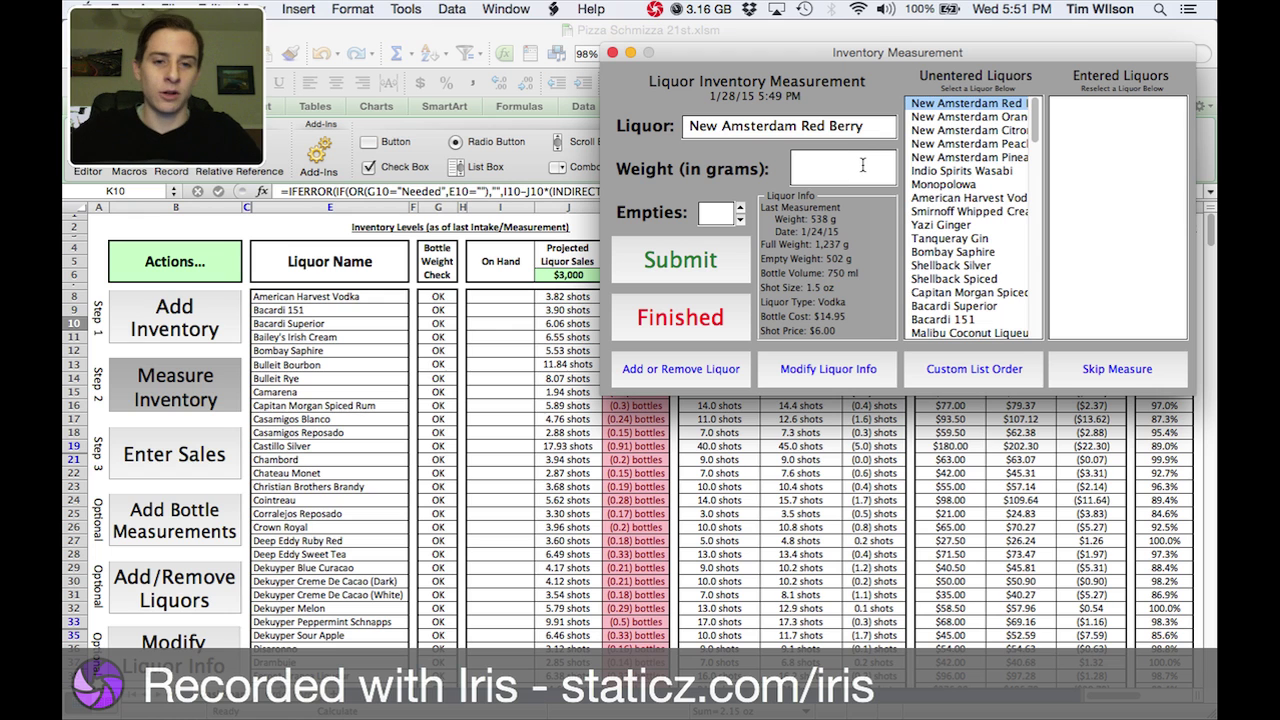
pyautogui.write('888')
pyautogui.click(740, 207)
pyautogui.click(728, 262)
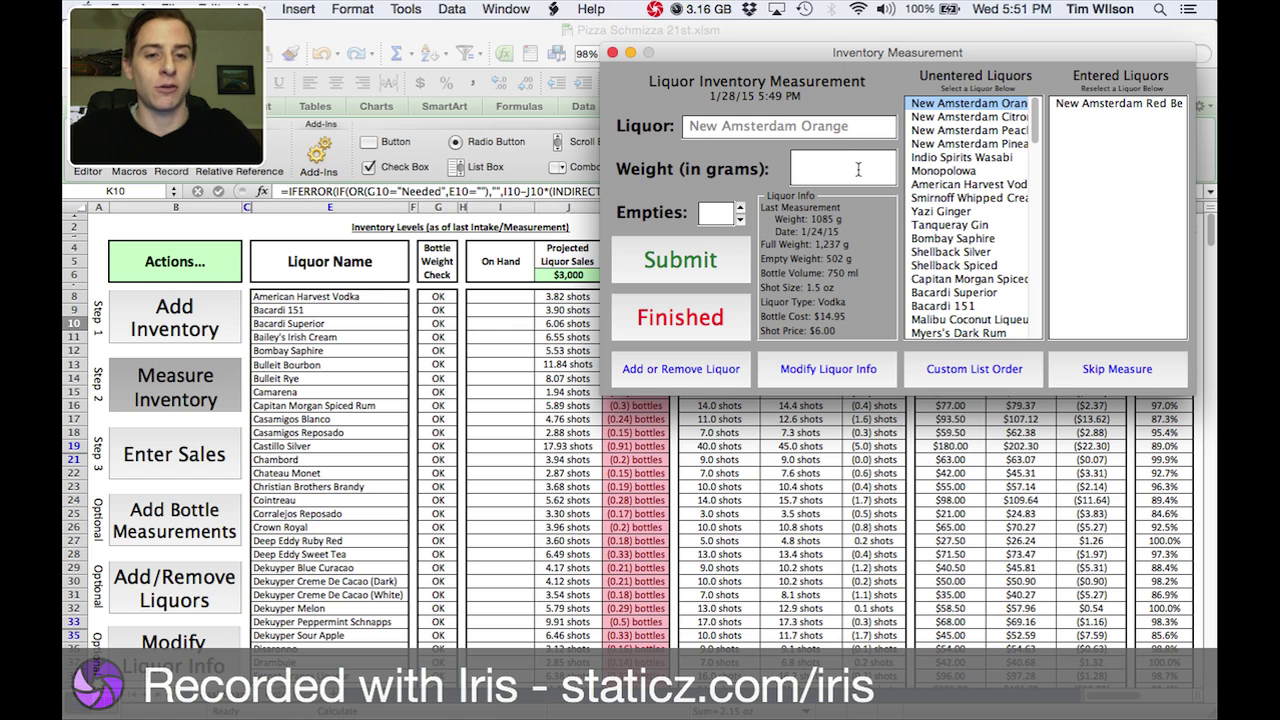
# Record 888 g weights for New Amsterdam Orange and New Amsterdam Citron.
pyautogui.write('888')
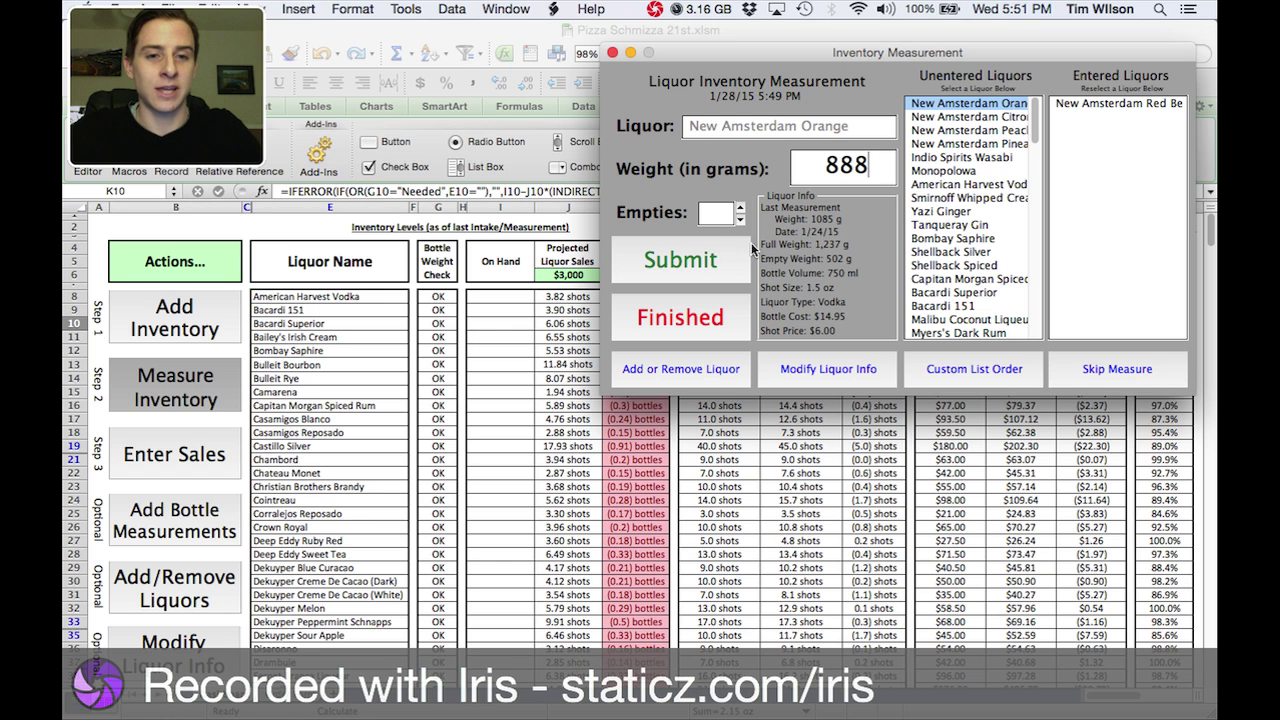
pyautogui.click(707, 262)
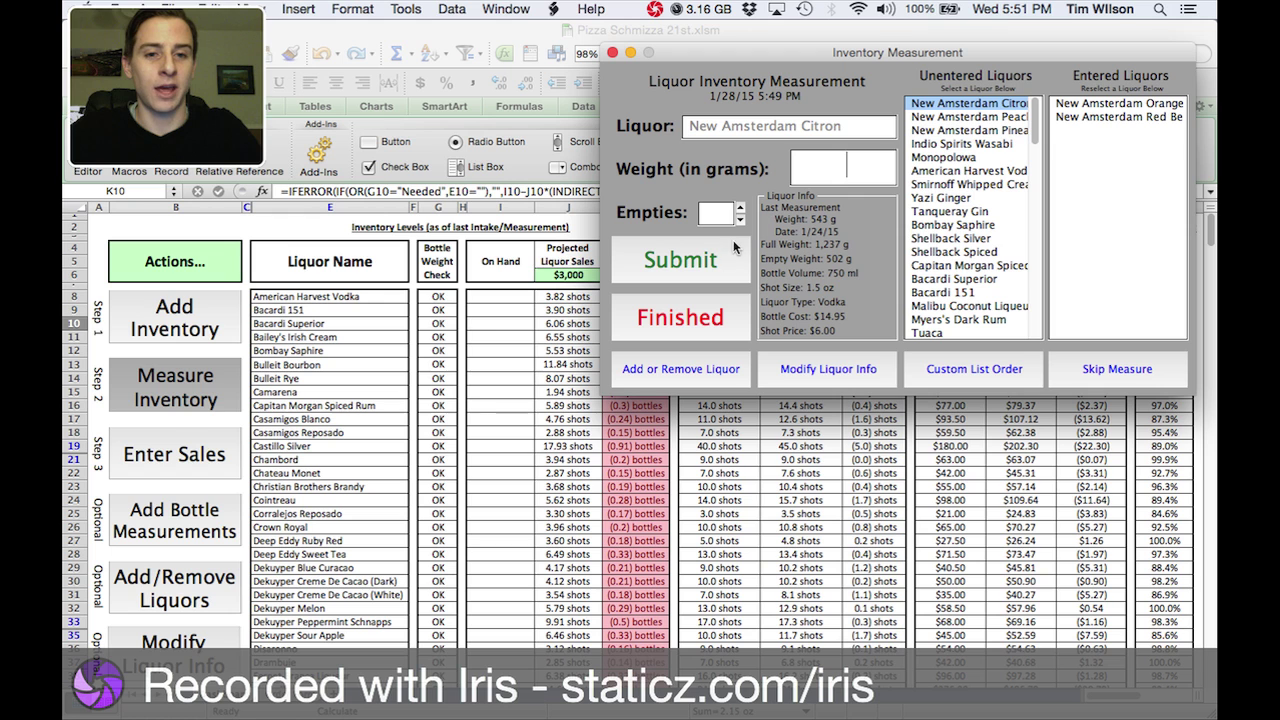
pyautogui.write('888')
pyautogui.click(692, 262)
# Replace the rejected 8888 g New Amsterdam Peach reading with 888 g and submit it.
pyautogui.write('8888')
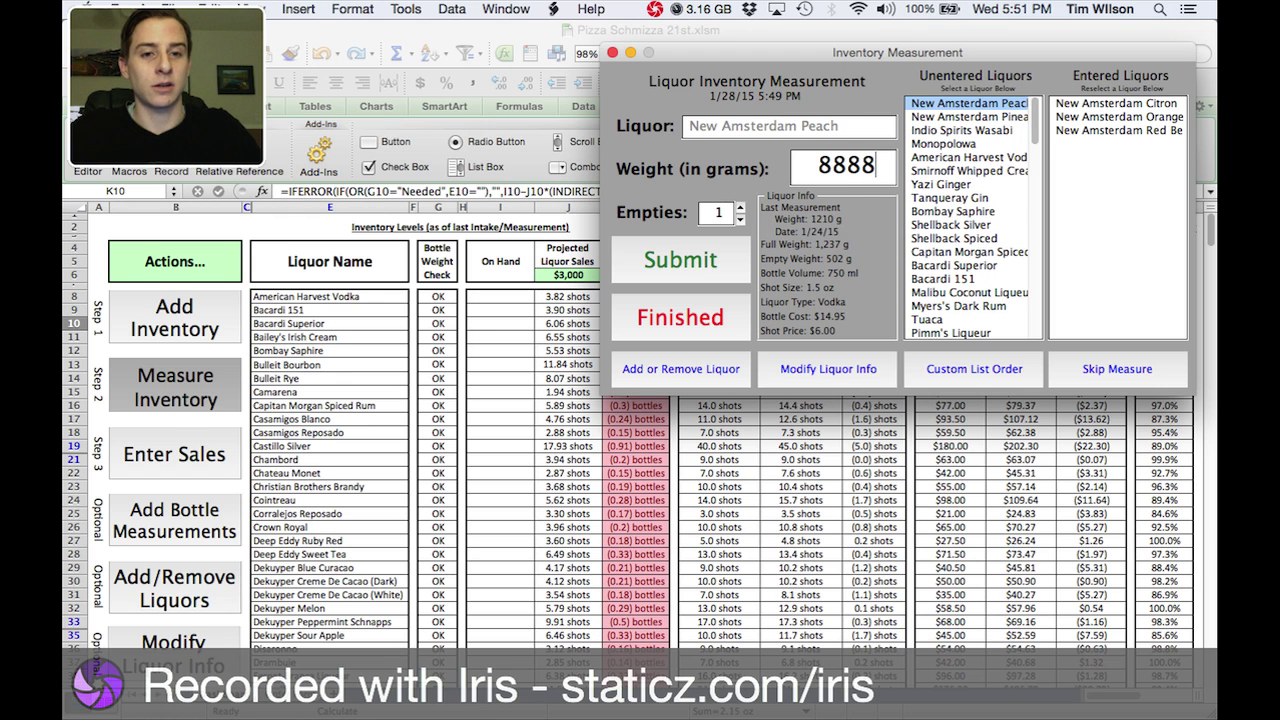
pyautogui.click(693, 262)
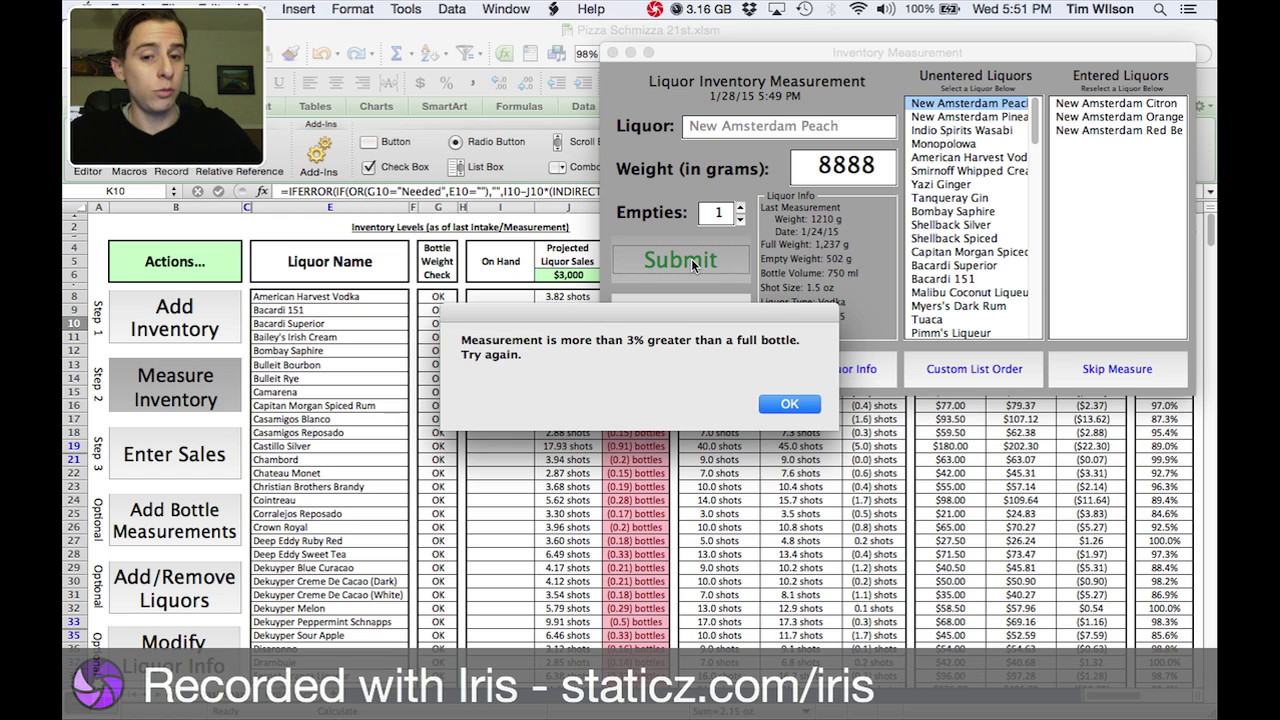
pyautogui.click(798, 403)
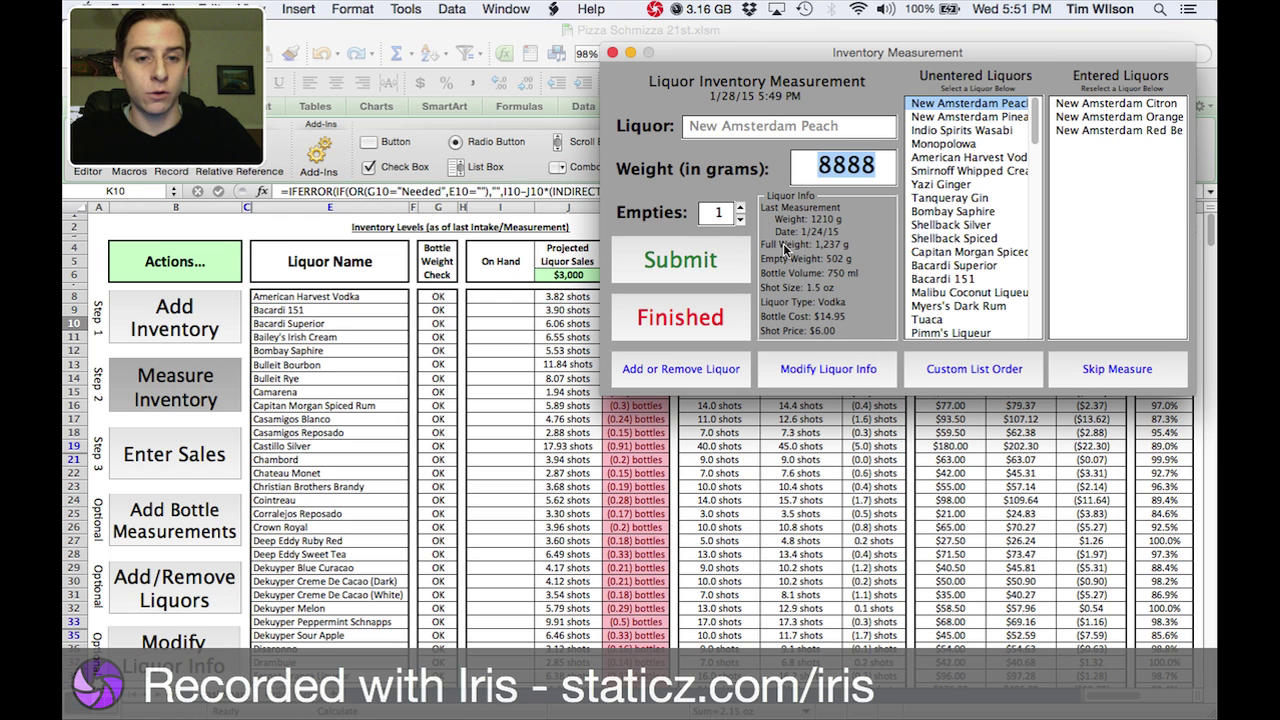
pyautogui.write('888')
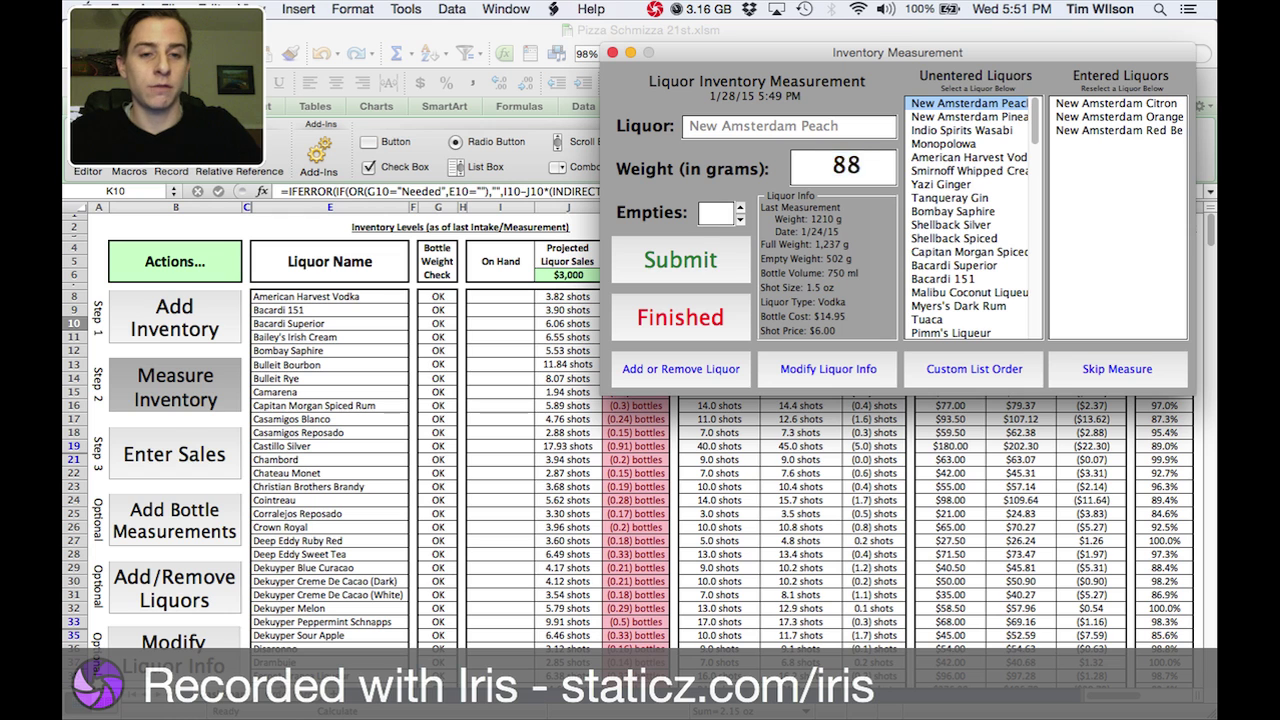
pyautogui.click(732, 260)
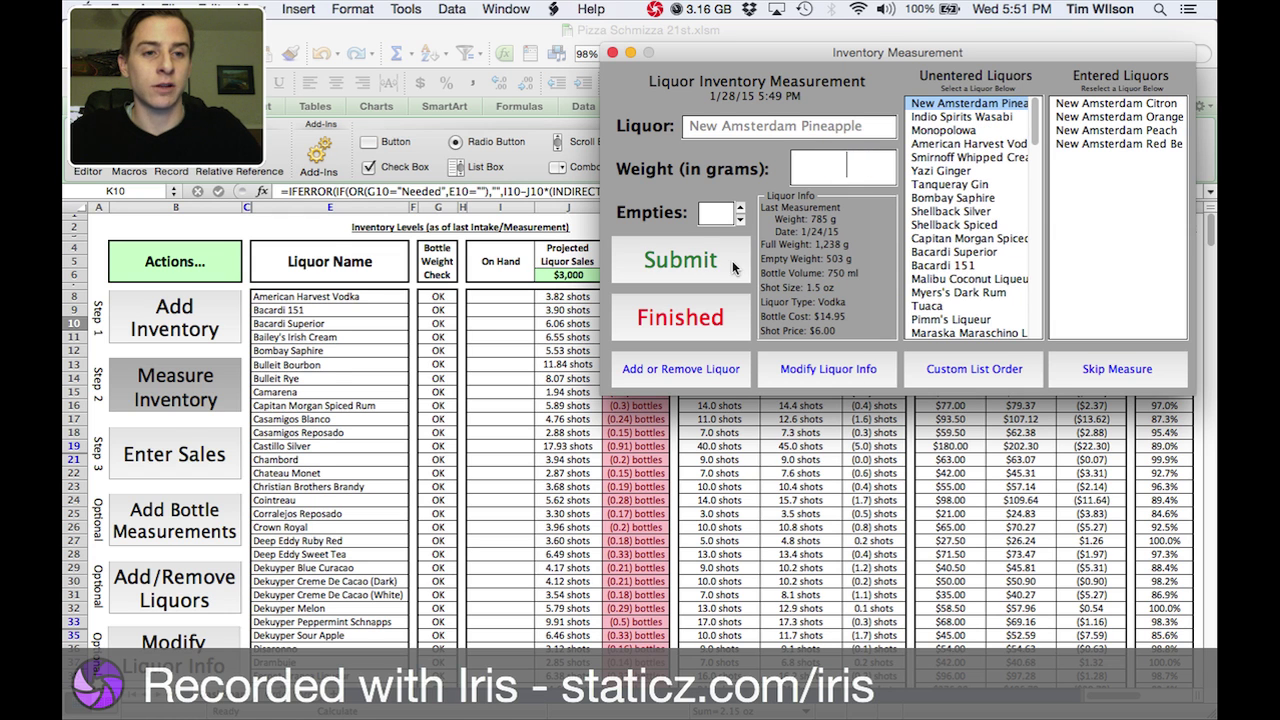
# Correct New Amsterdam Red Berry's weight to 999 g and resubmit it.
pyautogui.click(1077, 145)
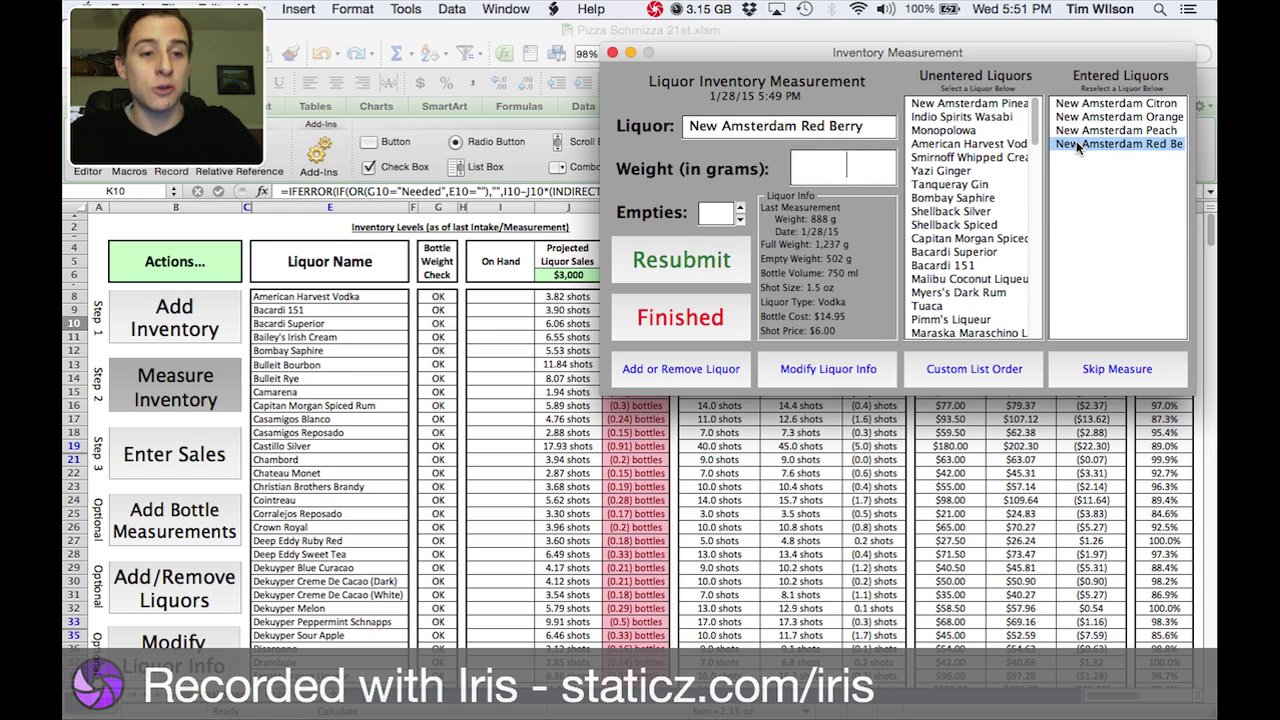
pyautogui.click(838, 172)
pyautogui.write('999')
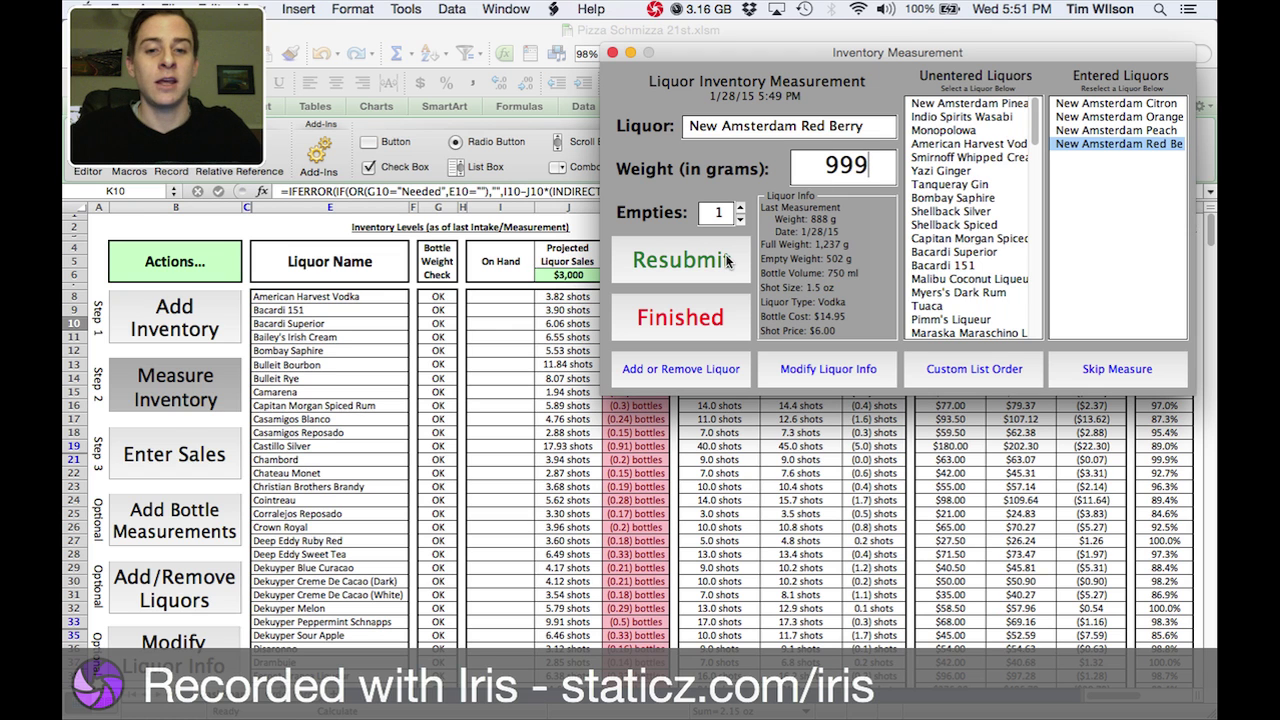
pyautogui.click(727, 261)
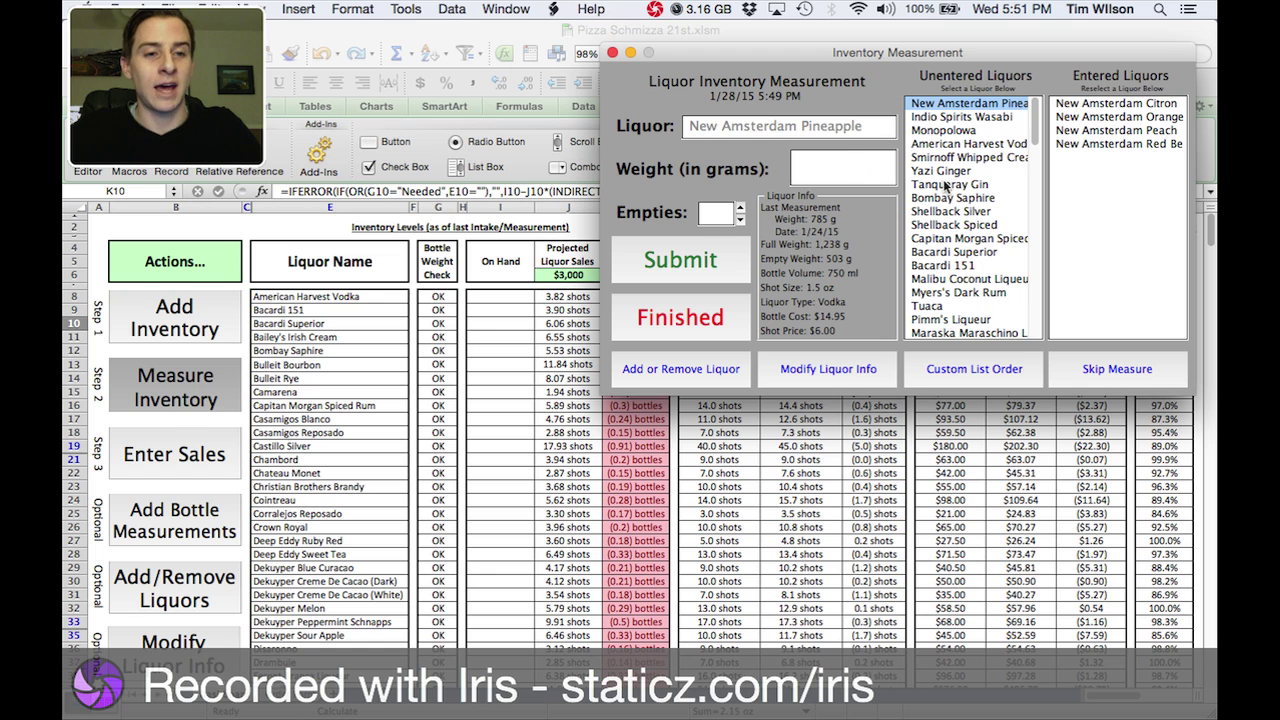
pyautogui.click(1085, 144)
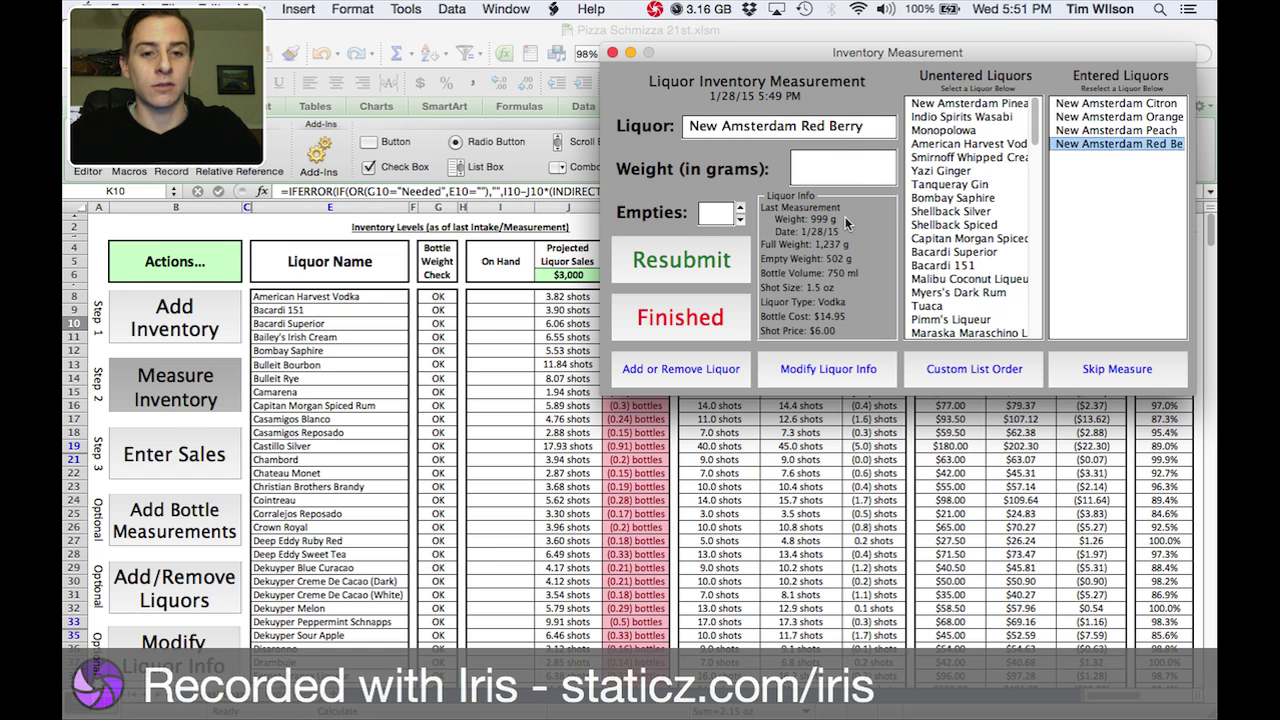
# Enter an 888 g bottle weight for New Amsterdam Pineapple.
pyautogui.click(982, 105)
pyautogui.click(852, 180)
pyautogui.write('888')
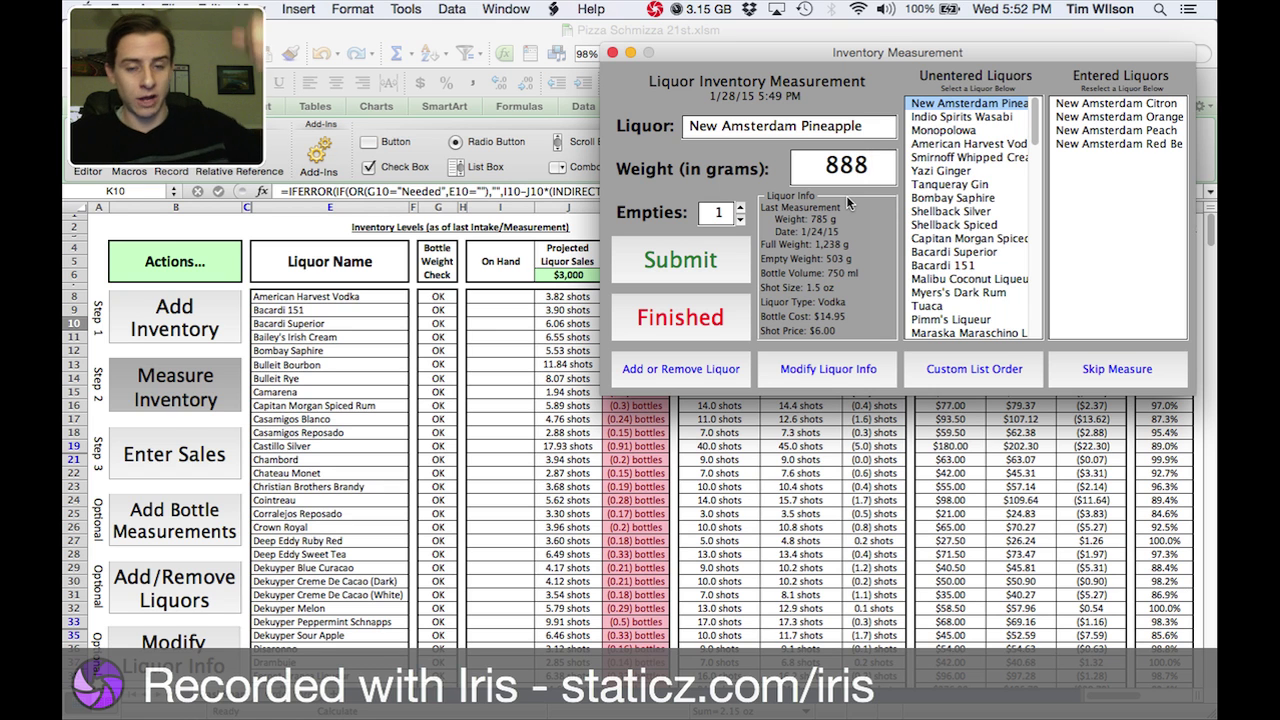
# Submit Pineapple's weight, then record Indio Spirits Wasabi at 888 g with 1 empty.
pyautogui.click(714, 262)
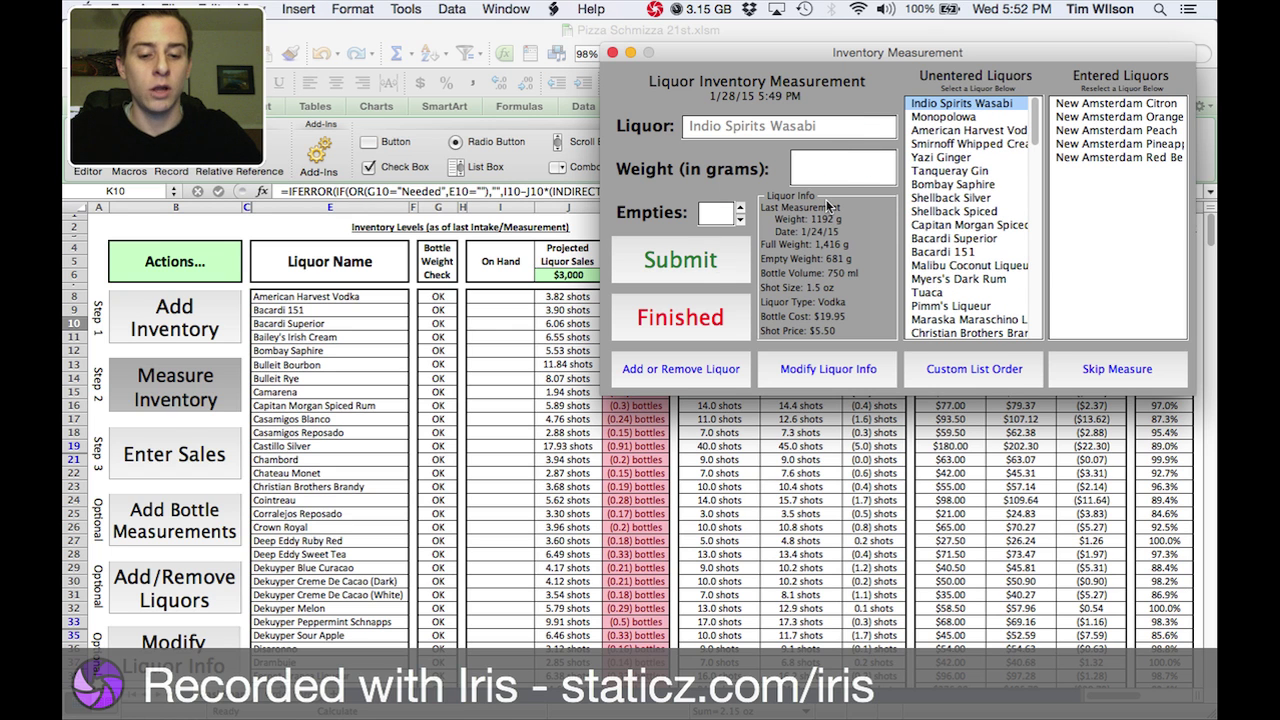
pyautogui.write('888')
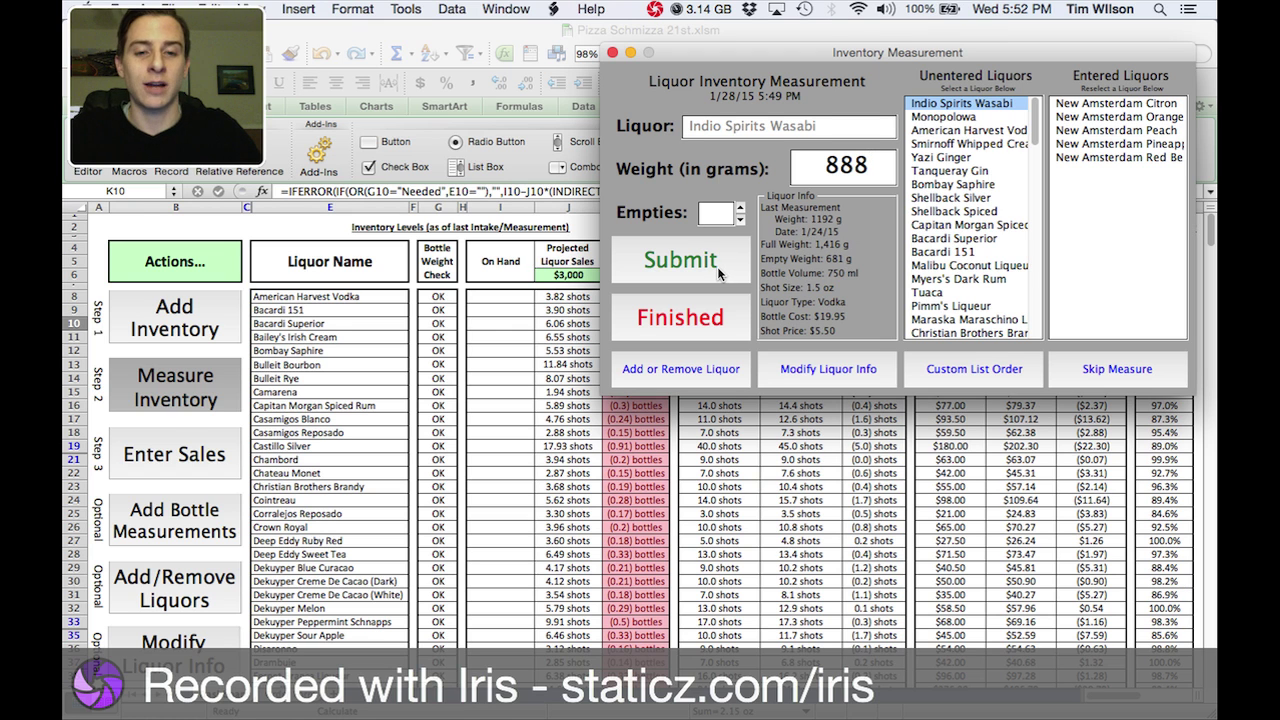
pyautogui.click(739, 208)
pyautogui.click(722, 259)
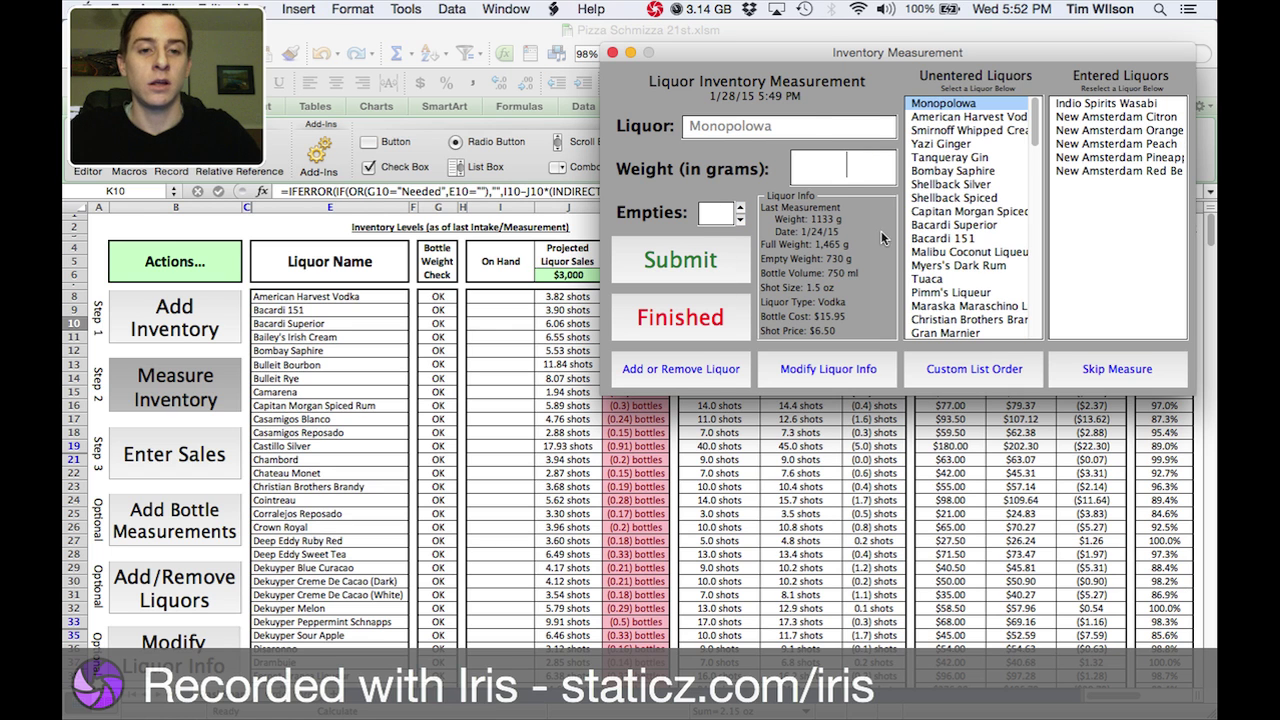
# Record Monopolowa at 888 g and skip American Harvest Vodka and Smirnoff Whipped Cream.
pyautogui.write('888')
pyautogui.click(725, 250)
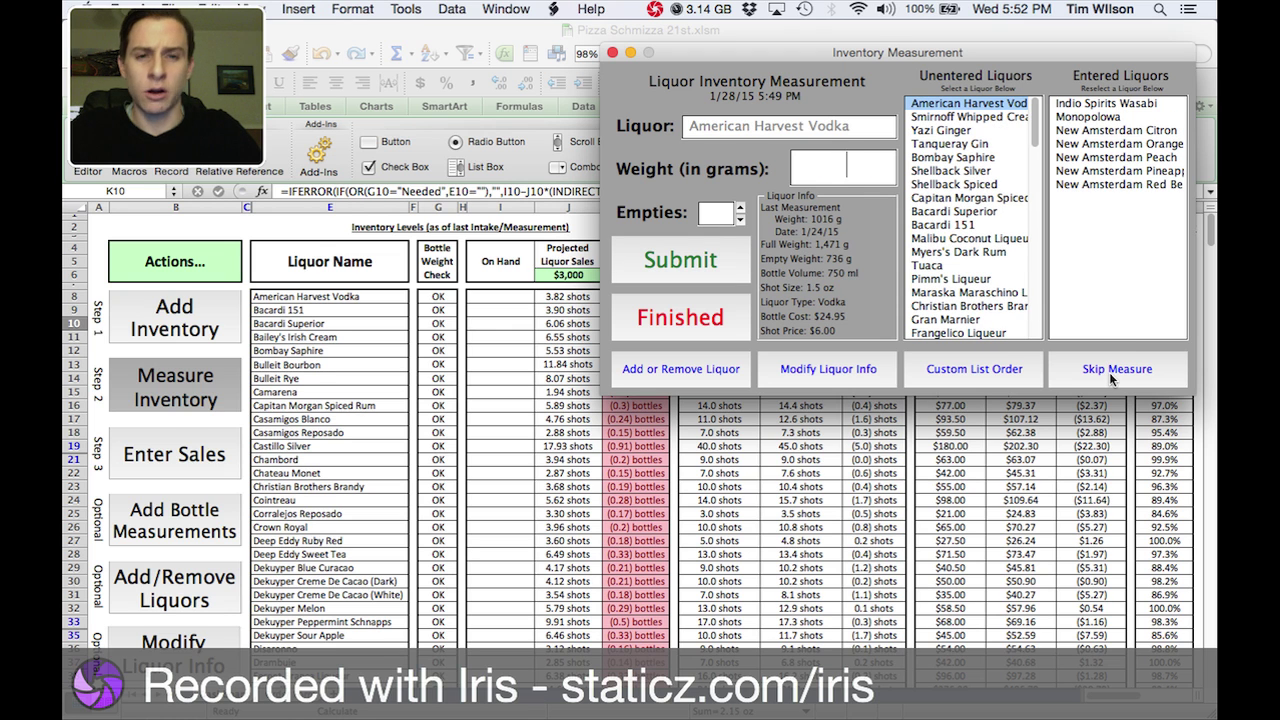
pyautogui.click(1110, 372)
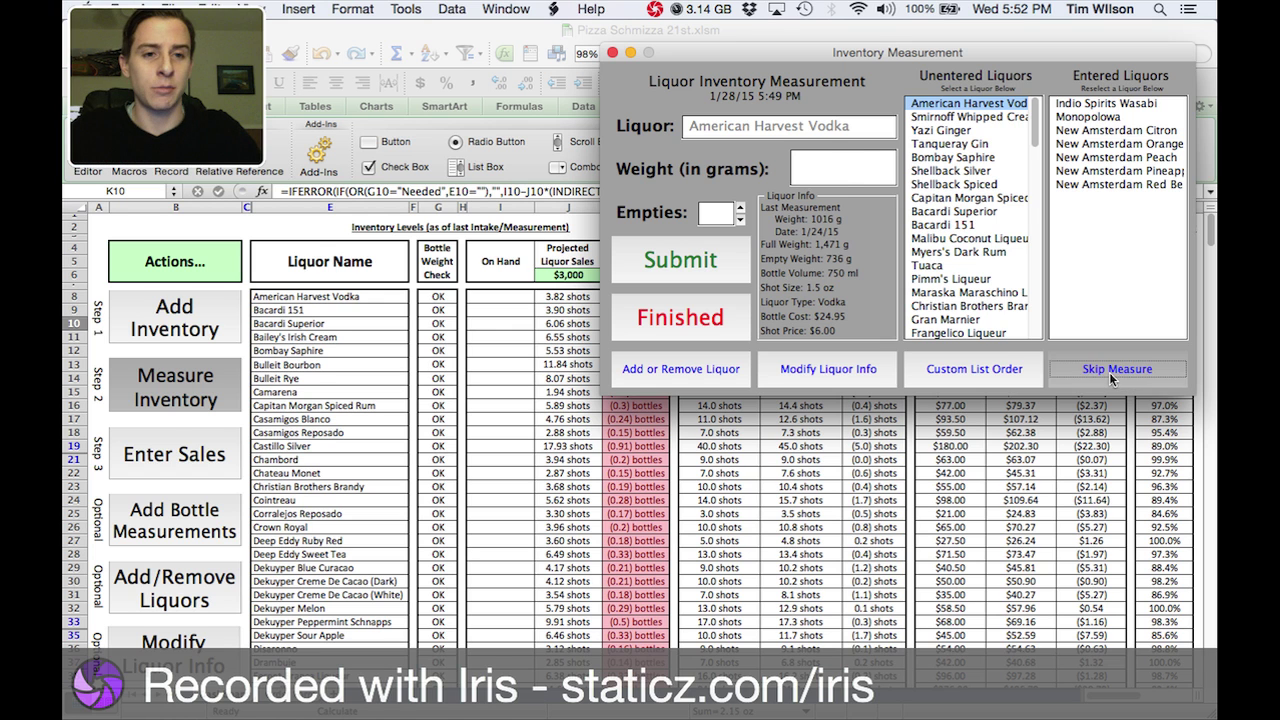
pyautogui.click(1112, 374)
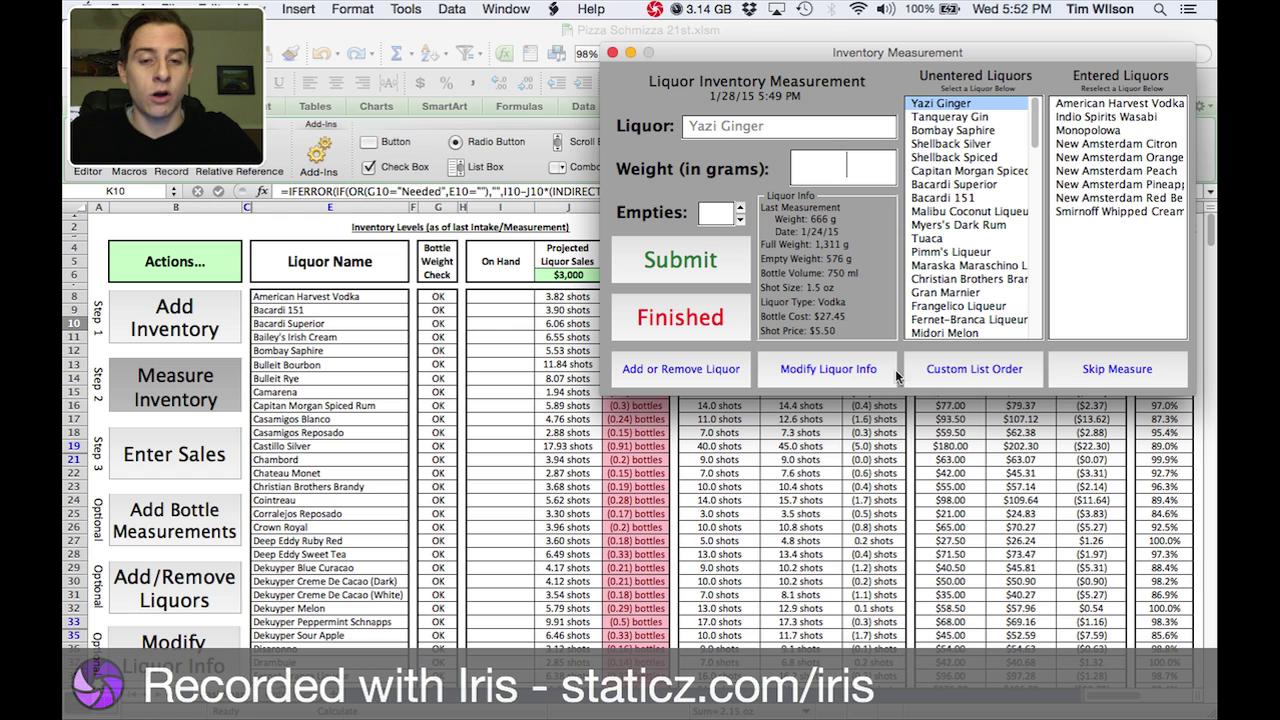
# Finalize the bottle measurements with Yes, then bring up the Enter Sales form.
pyautogui.click(715, 327)
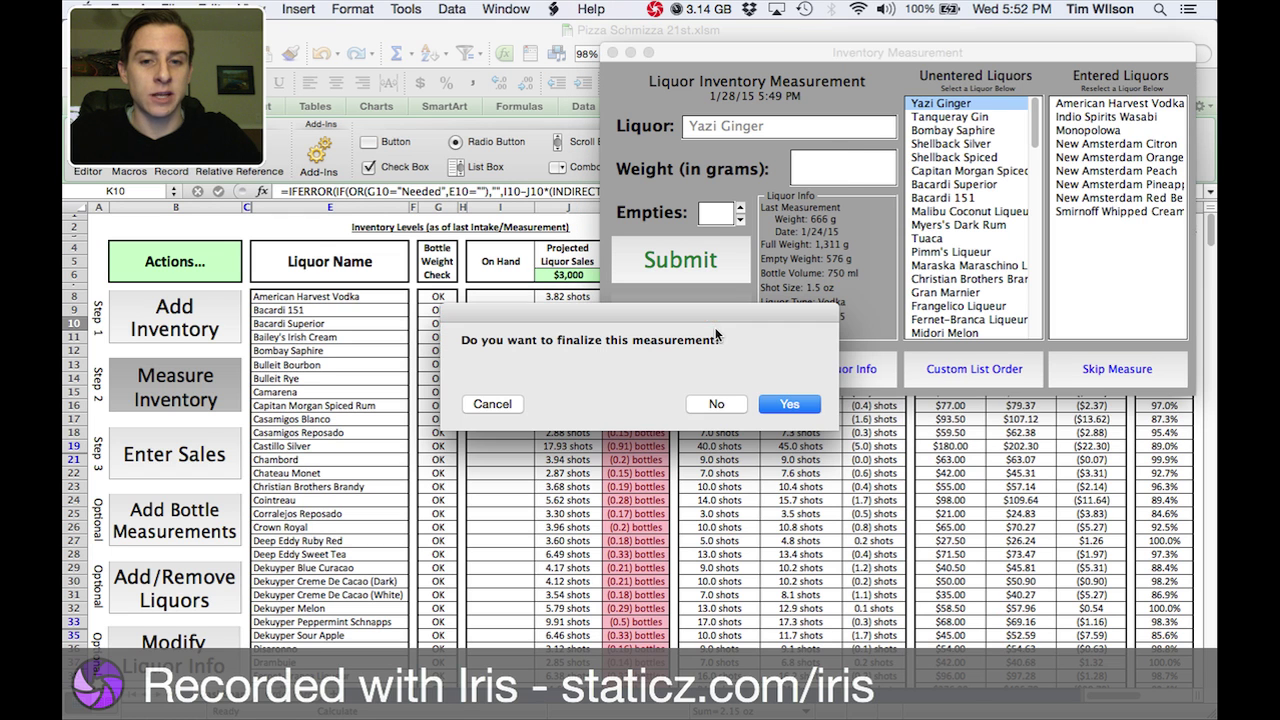
pyautogui.click(795, 404)
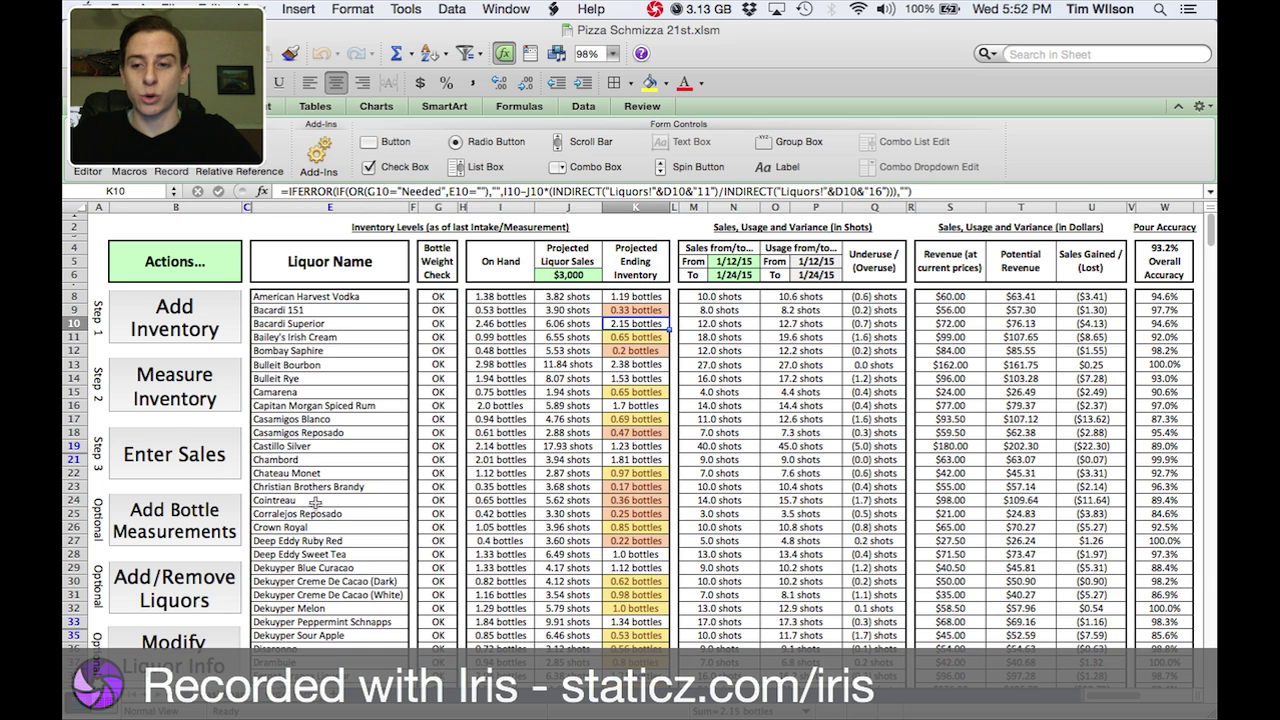
pyautogui.click(222, 472)
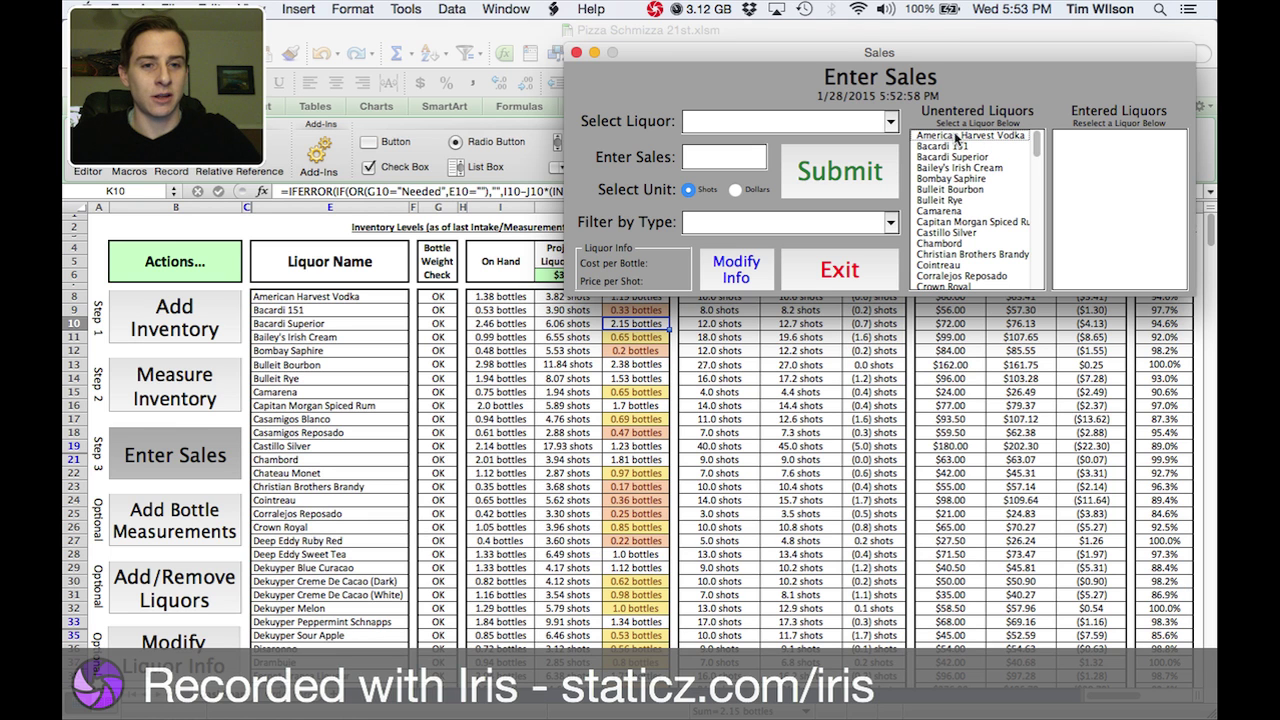
pyautogui.click(890, 224)
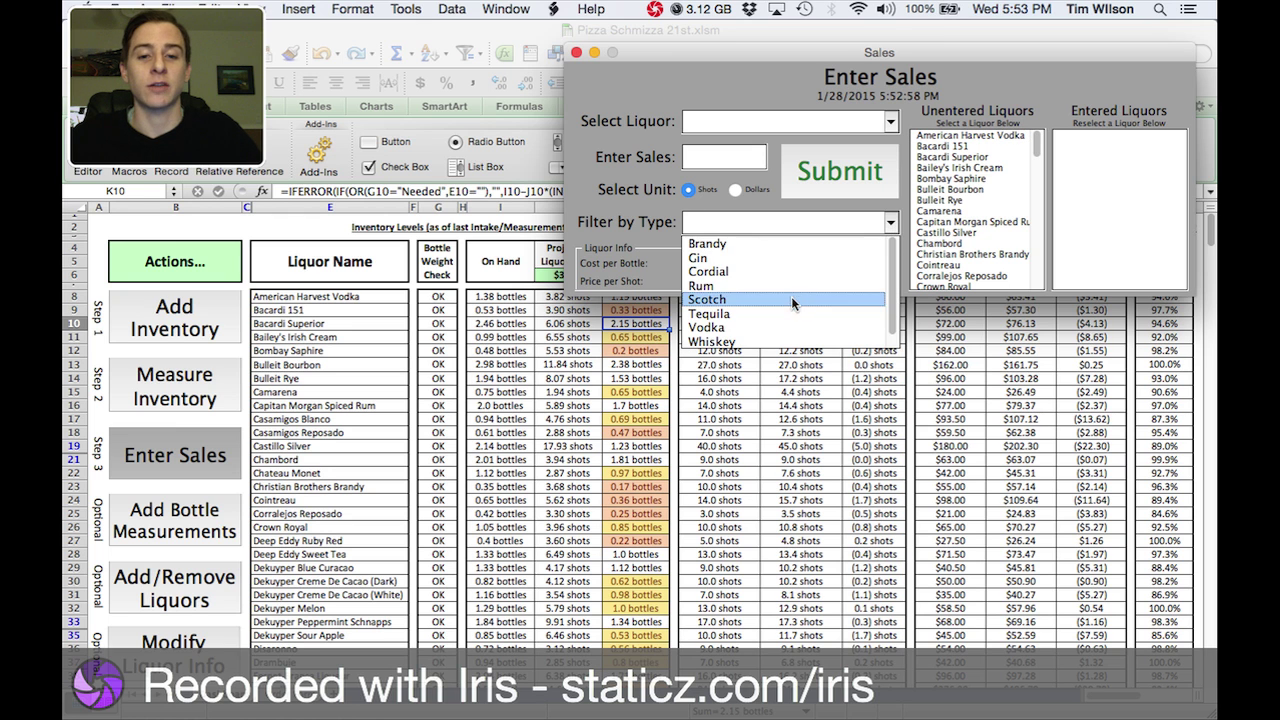
# Filter liquors to Cordial and record 1 shot sold of Dekuyper Creme De Cacao (Dark).
pyautogui.click(781, 328)
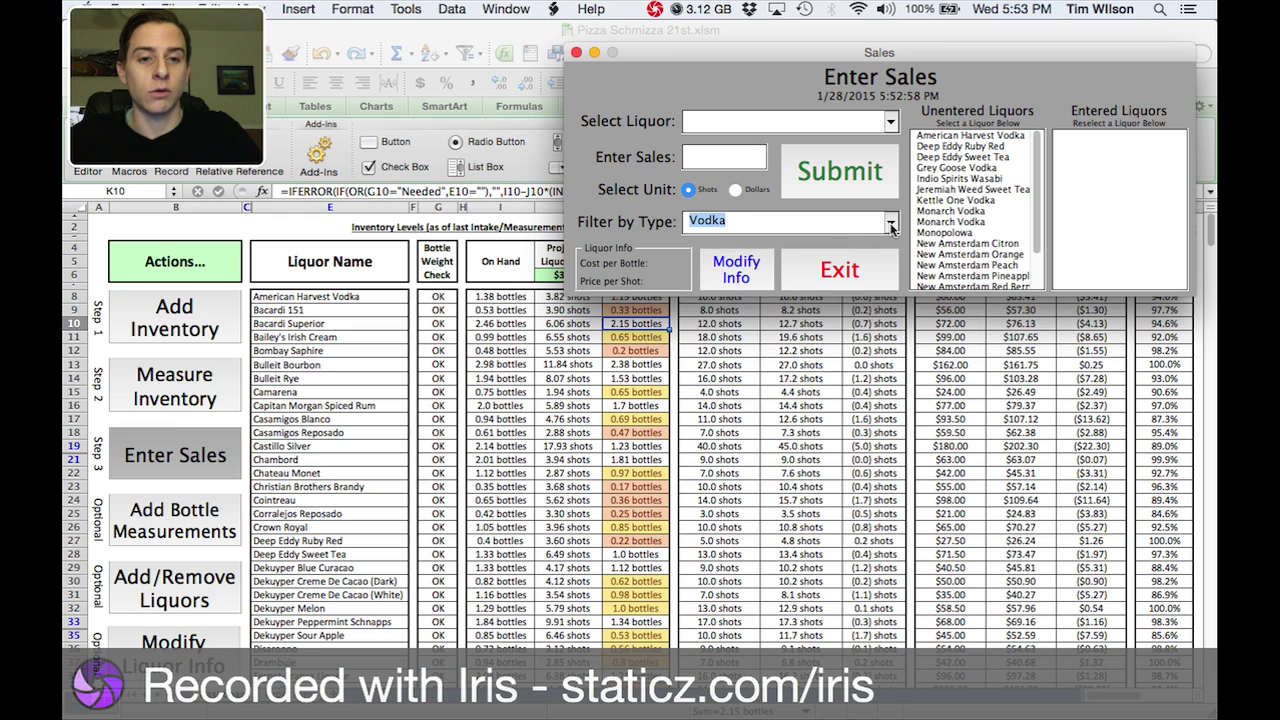
pyautogui.click(889, 224)
pyautogui.click(859, 267)
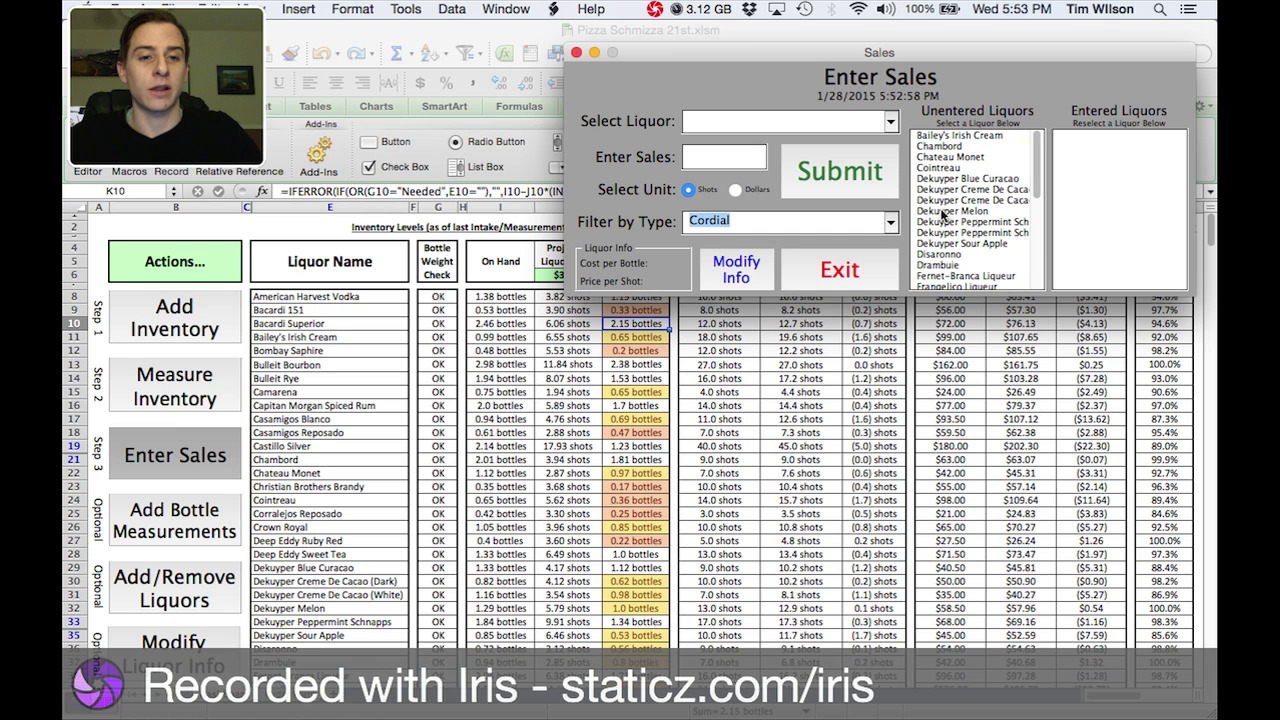
pyautogui.click(888, 224)
pyautogui.click(840, 268)
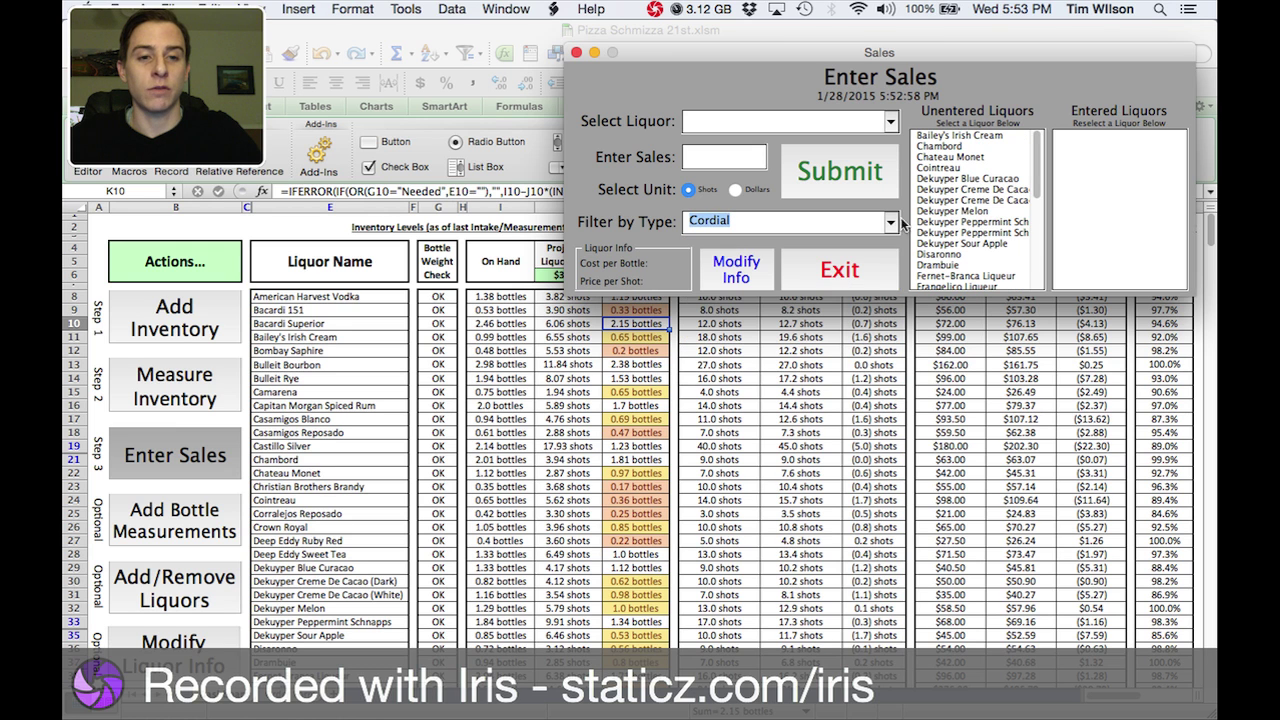
pyautogui.click(932, 190)
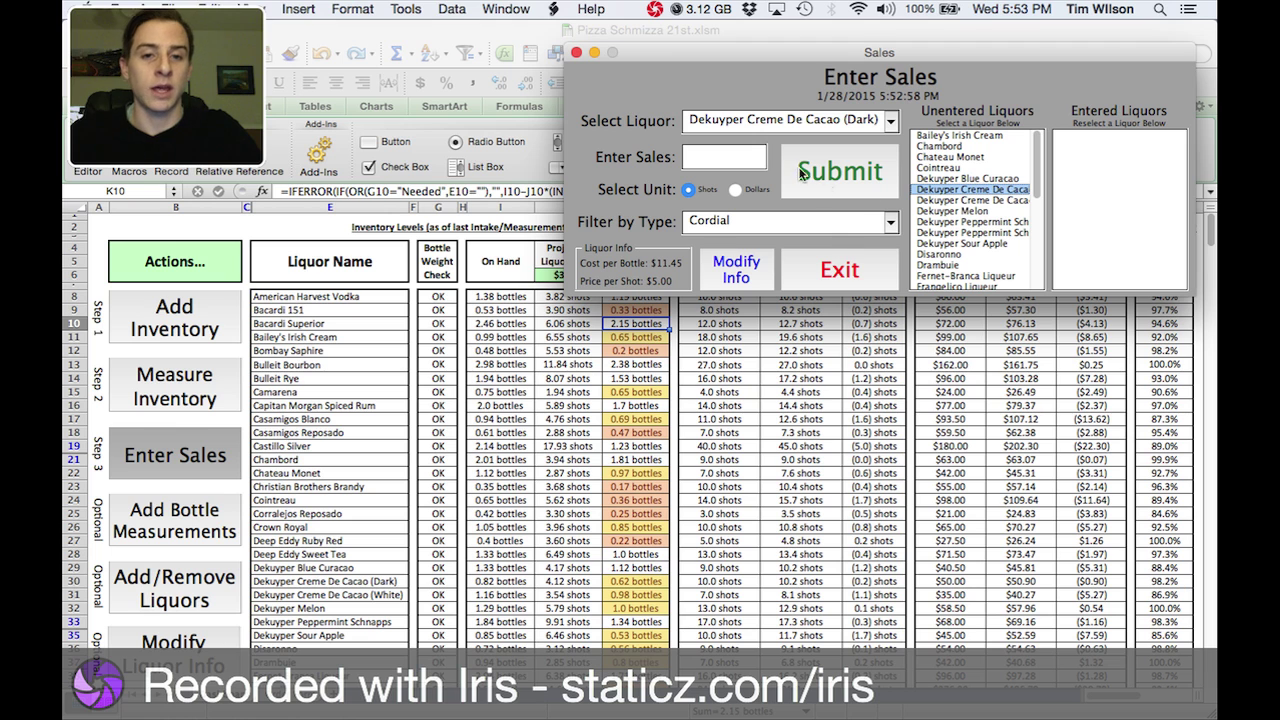
pyautogui.click(760, 153)
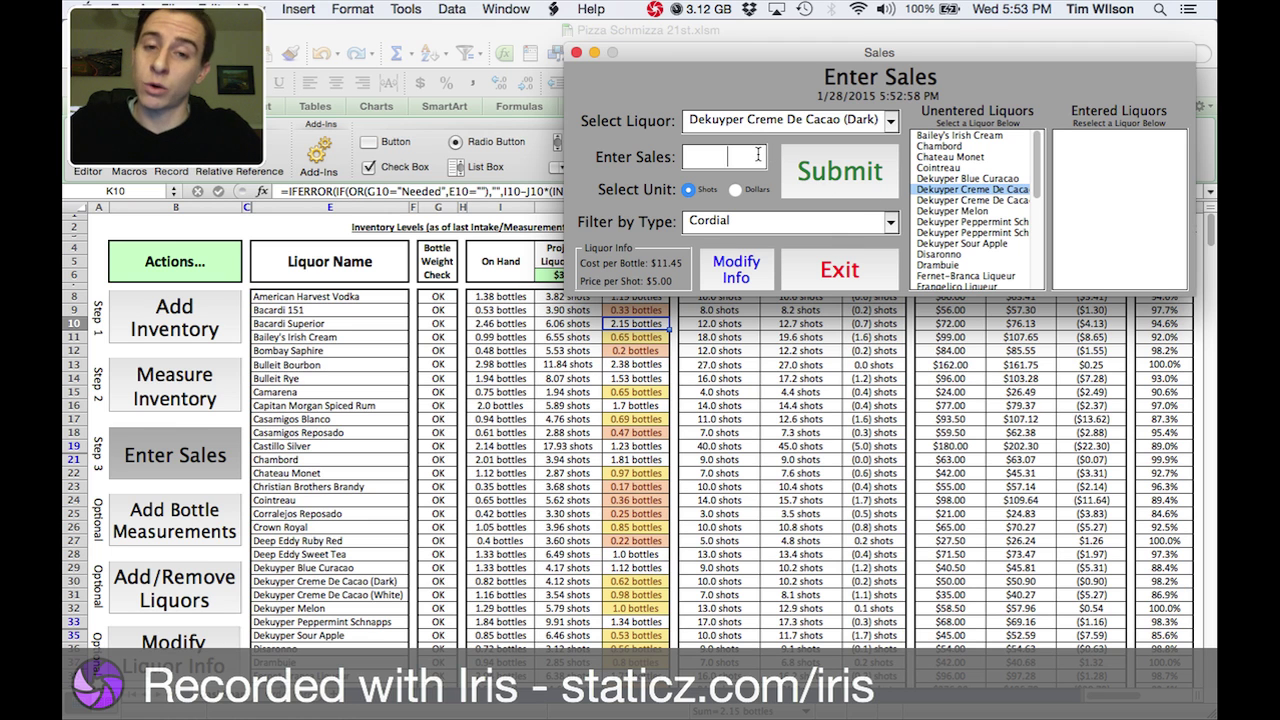
pyautogui.write('1')
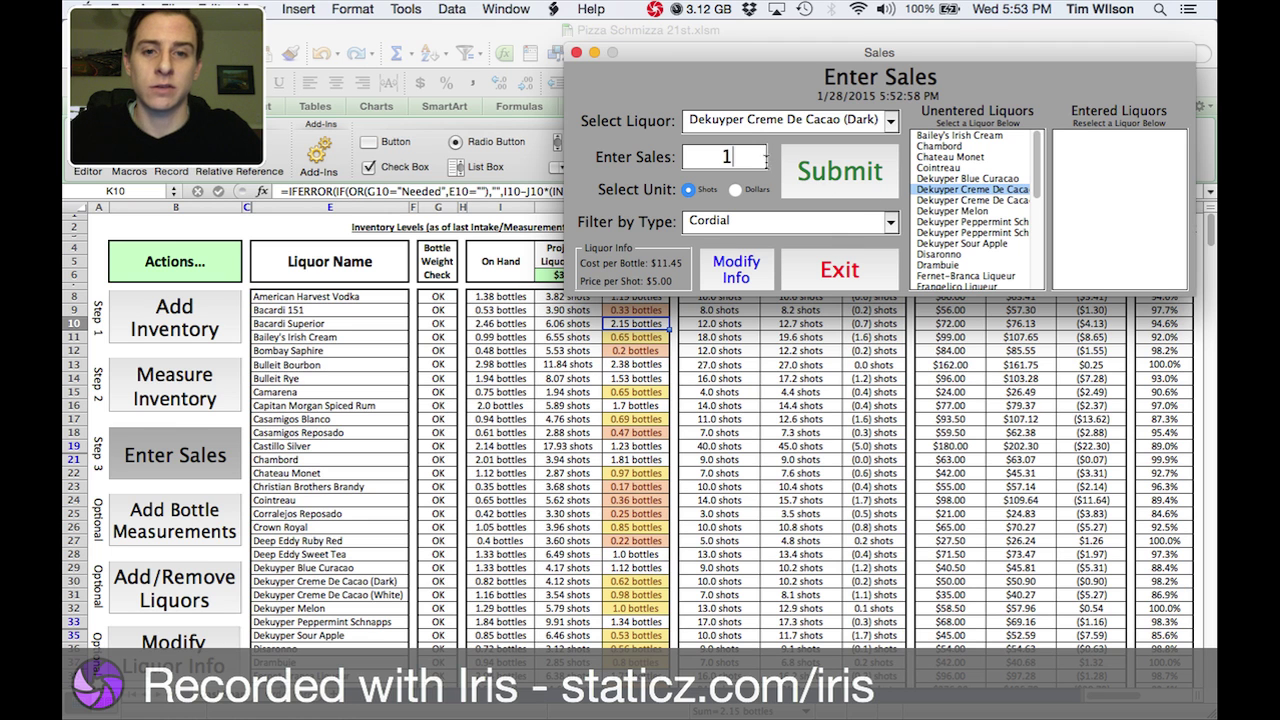
pyautogui.click(827, 183)
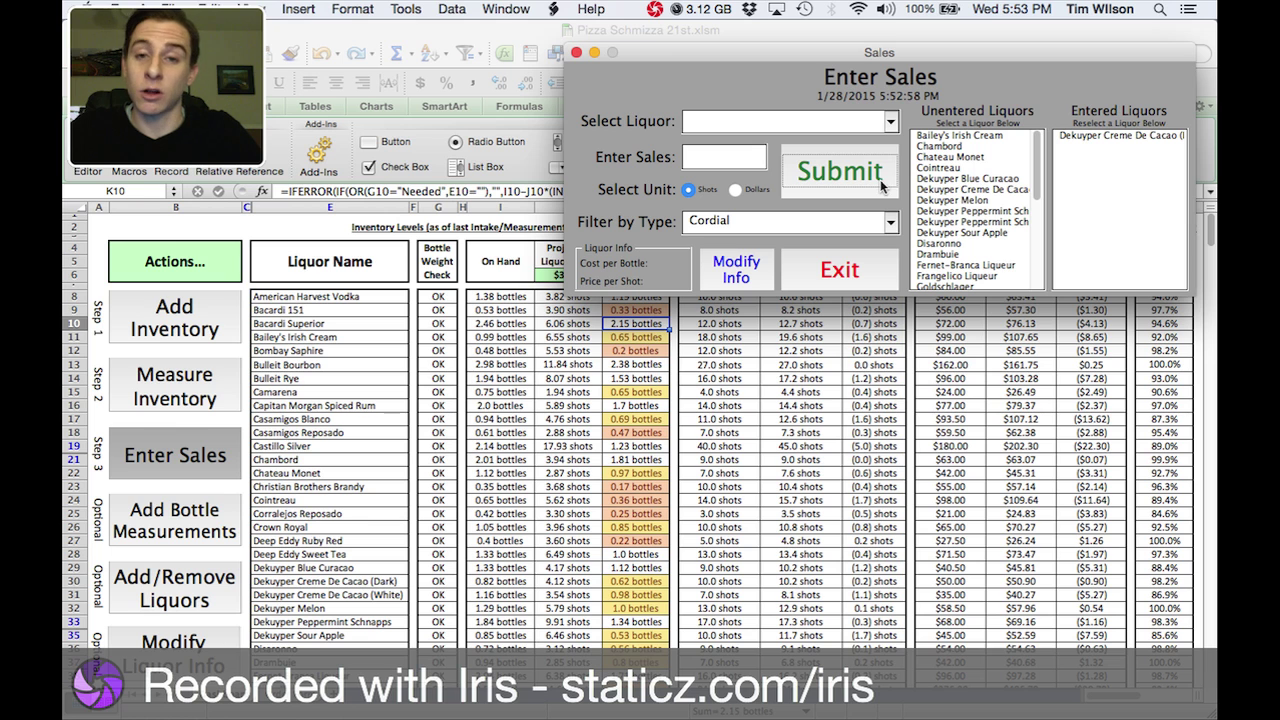
# Record 1 shot for Chateau Monet and correct Dekuyper Creme De Cacao (Dark) to 3 shots.
pyautogui.click(936, 158)
pyautogui.click(726, 157)
pyautogui.write('1')
pyautogui.click(826, 175)
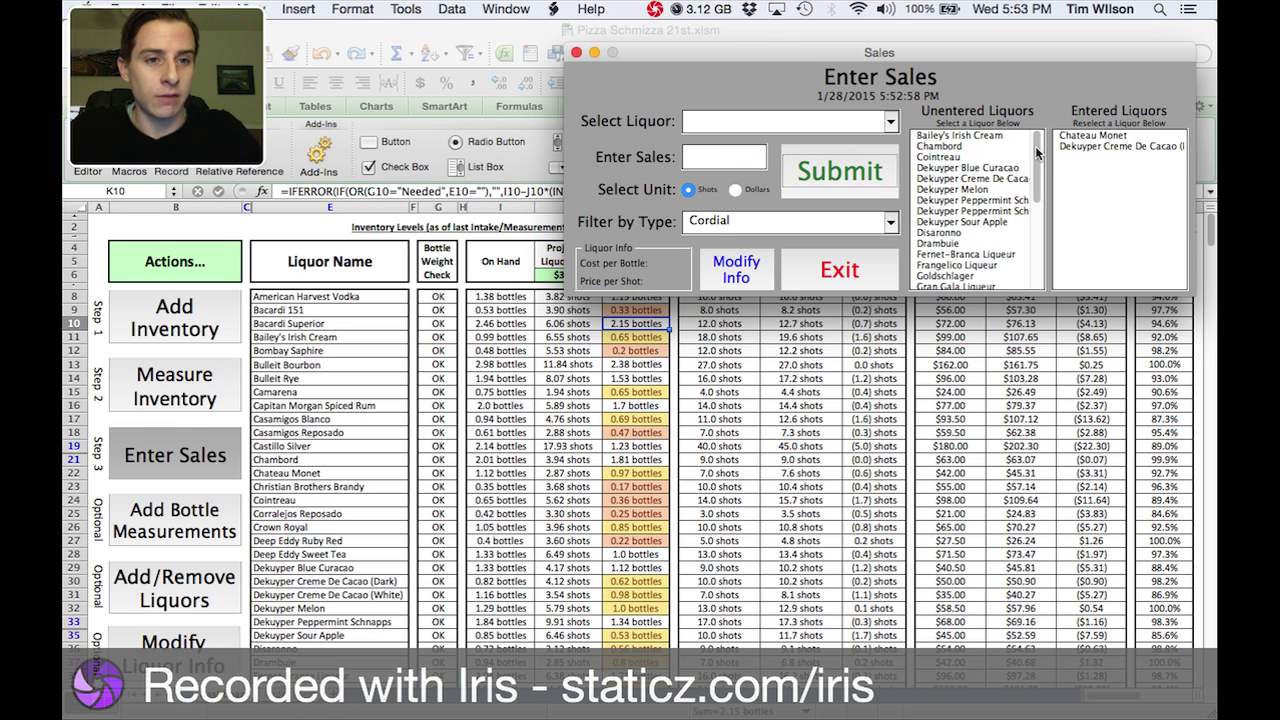
pyautogui.click(1085, 146)
pyautogui.click(747, 162)
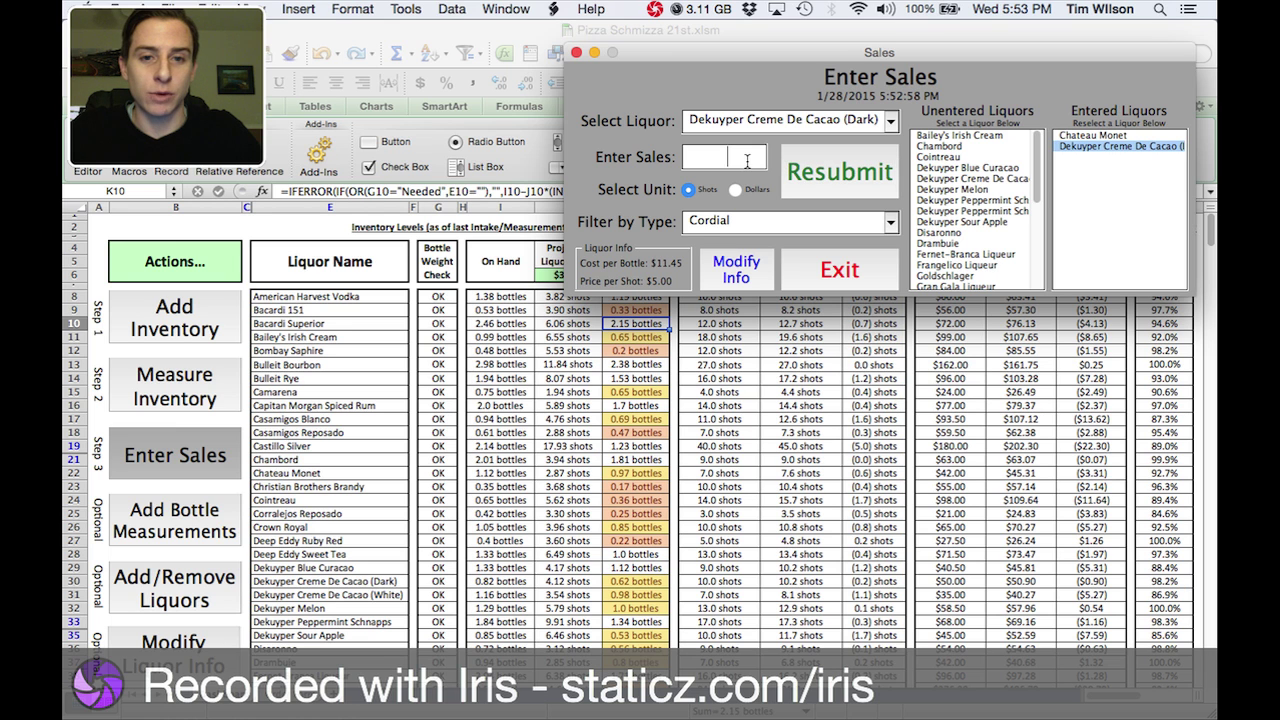
pyautogui.write('3')
pyautogui.click(824, 177)
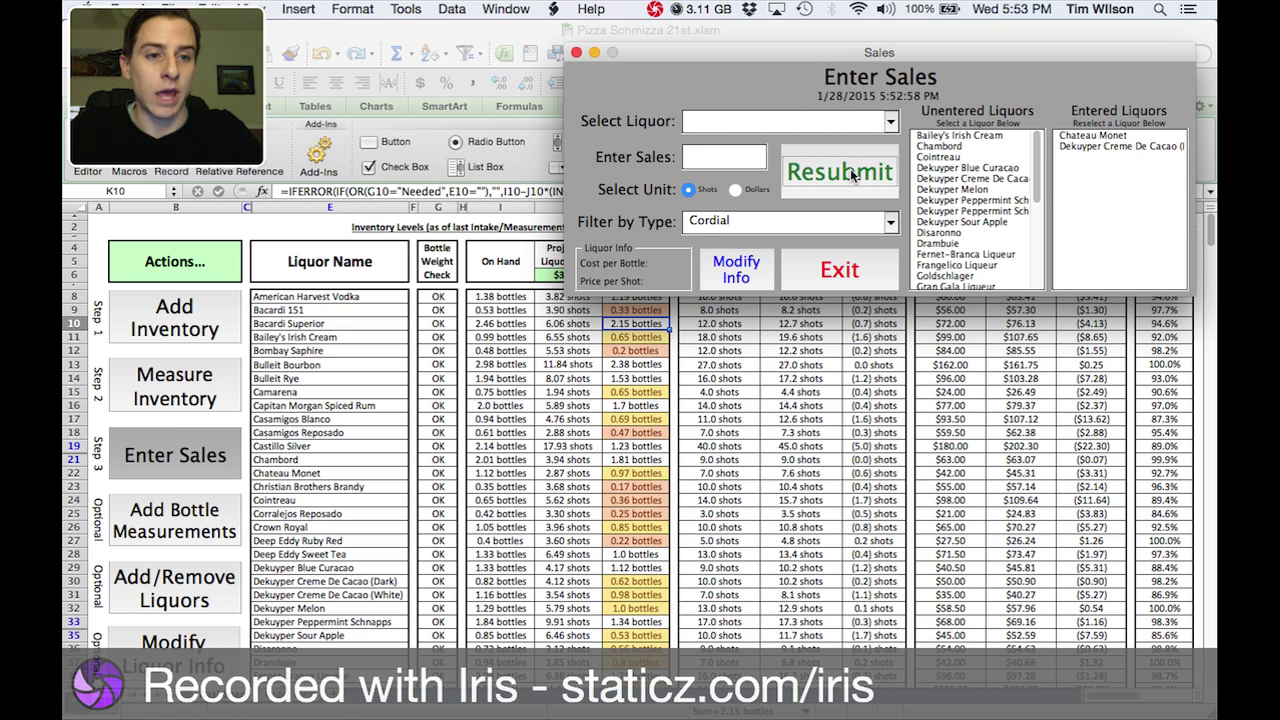
# Filter to Tequila, record 2 Hornitos Reposado shots and 1 Camarena shot, then exit.
pyautogui.click(889, 224)
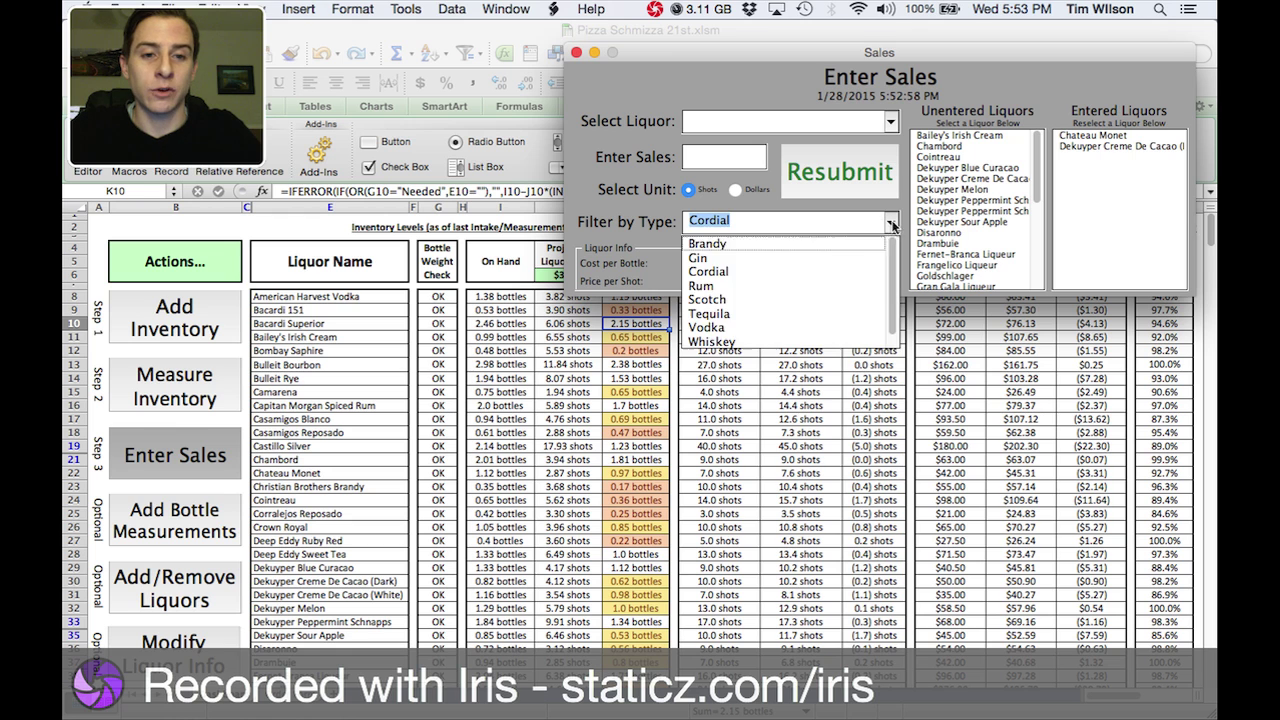
pyautogui.click(852, 314)
pyautogui.click(940, 202)
pyautogui.click(762, 160)
pyautogui.write('2')
pyautogui.click(850, 176)
pyautogui.click(926, 137)
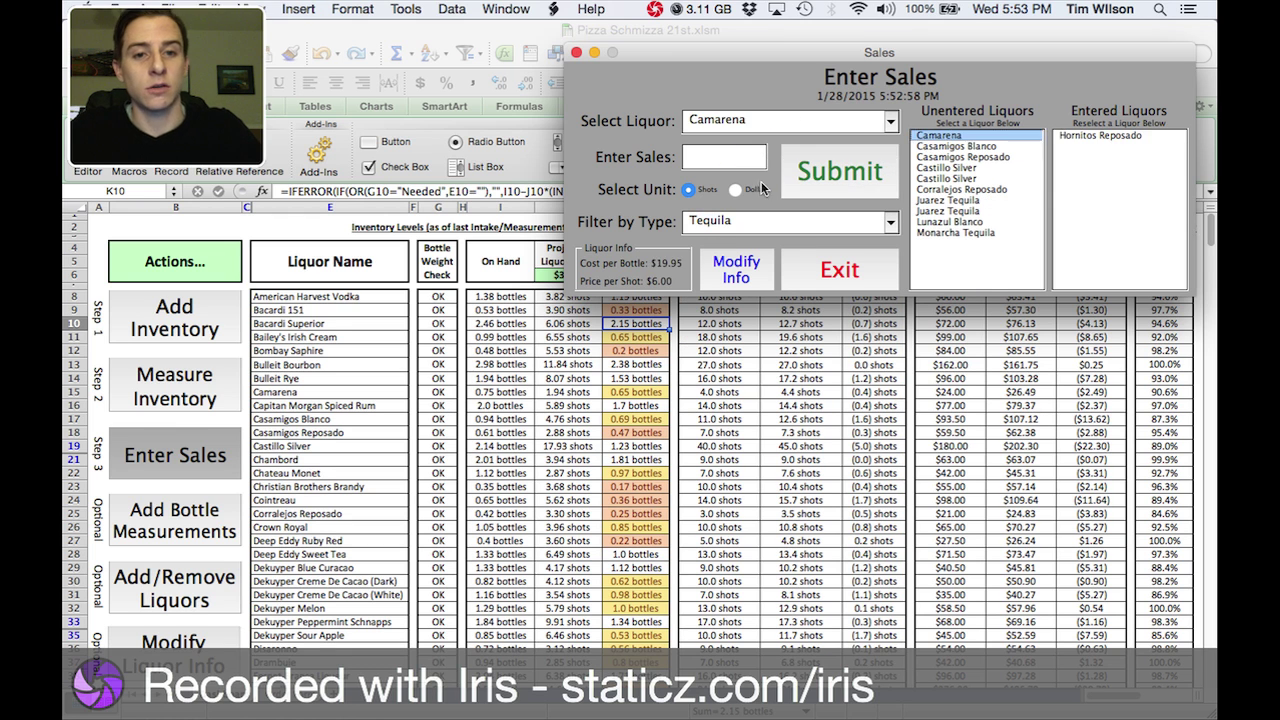
pyautogui.write('1')
pyautogui.click(804, 180)
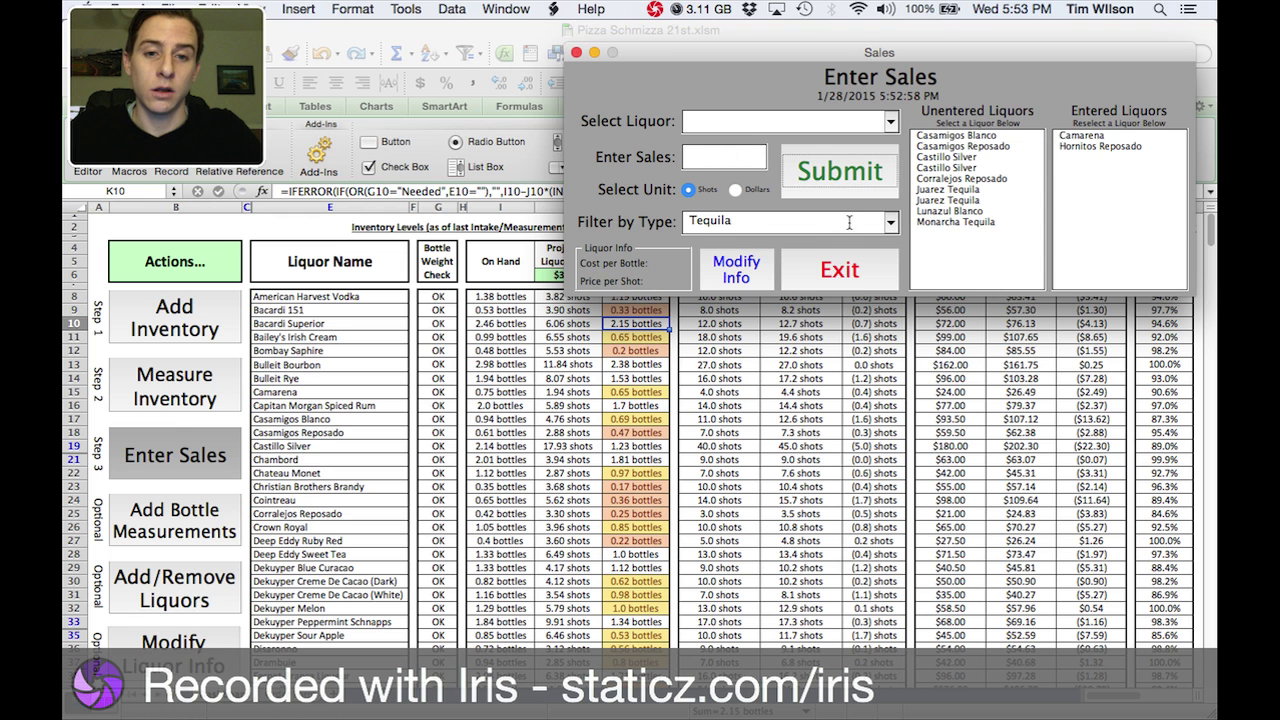
pyautogui.click(852, 274)
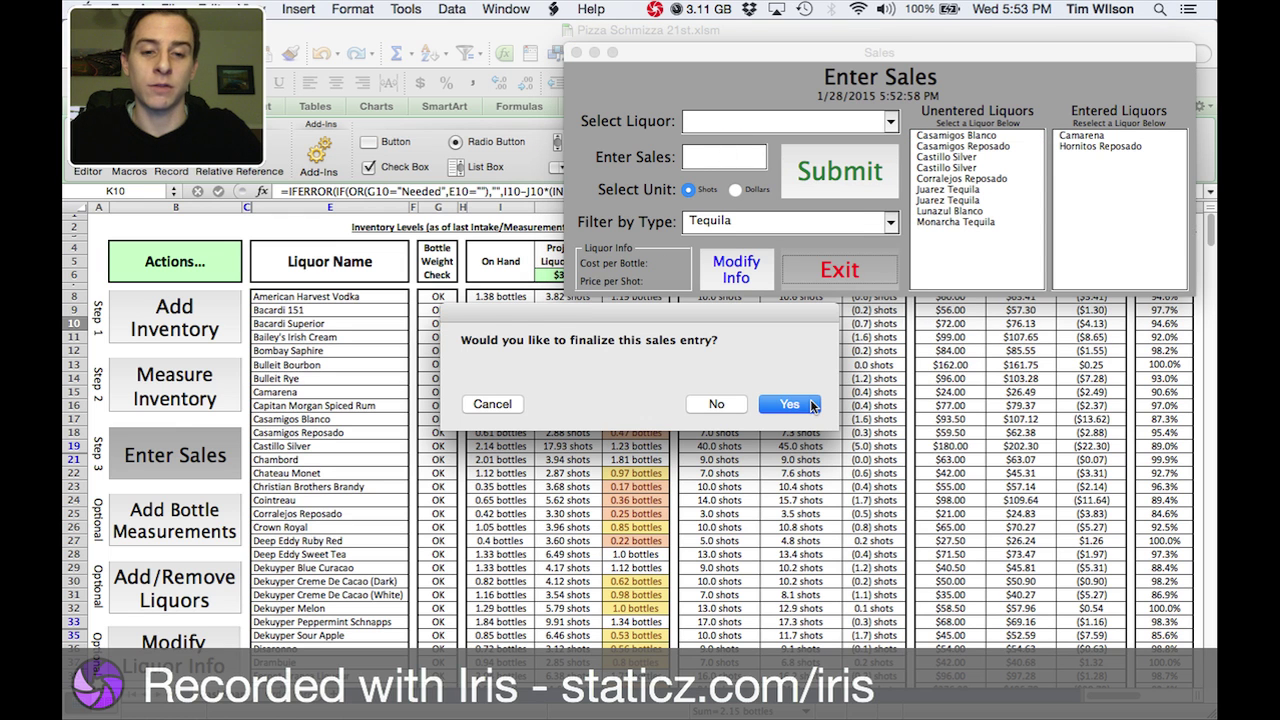
# Answer Yes to 'finalize this sales entry?' to close the prompt.
pyautogui.click(812, 405)
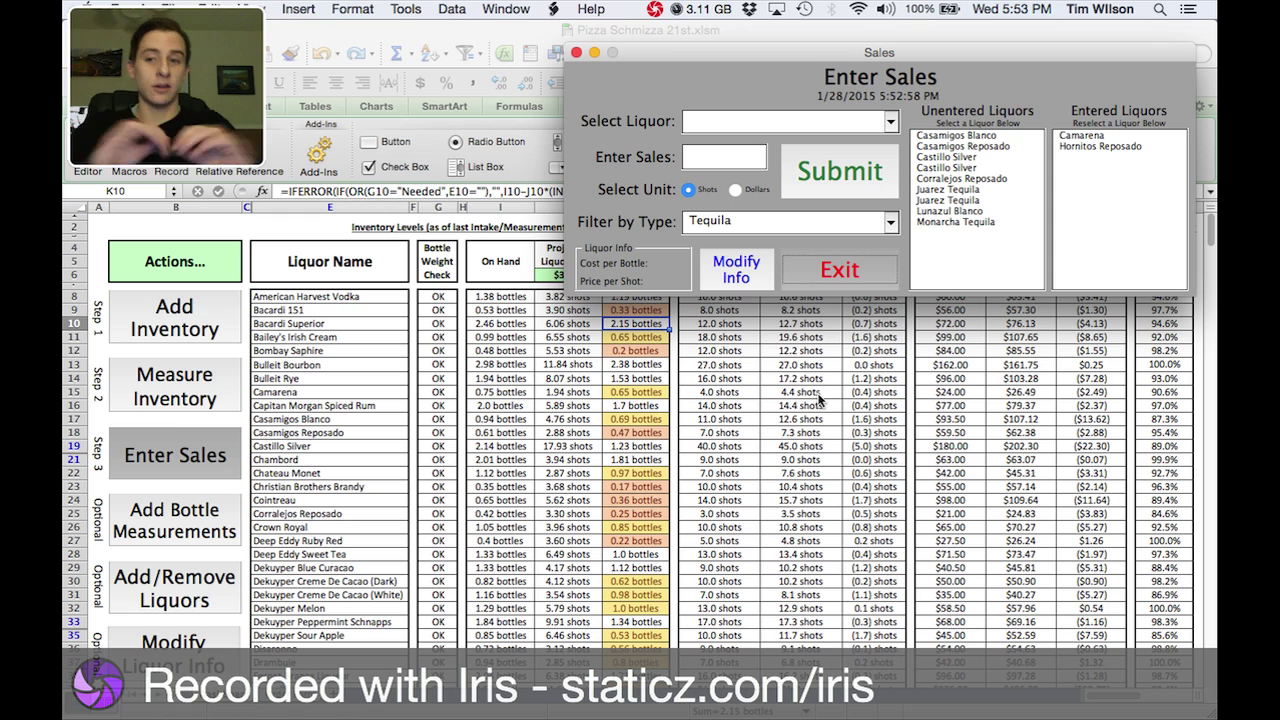